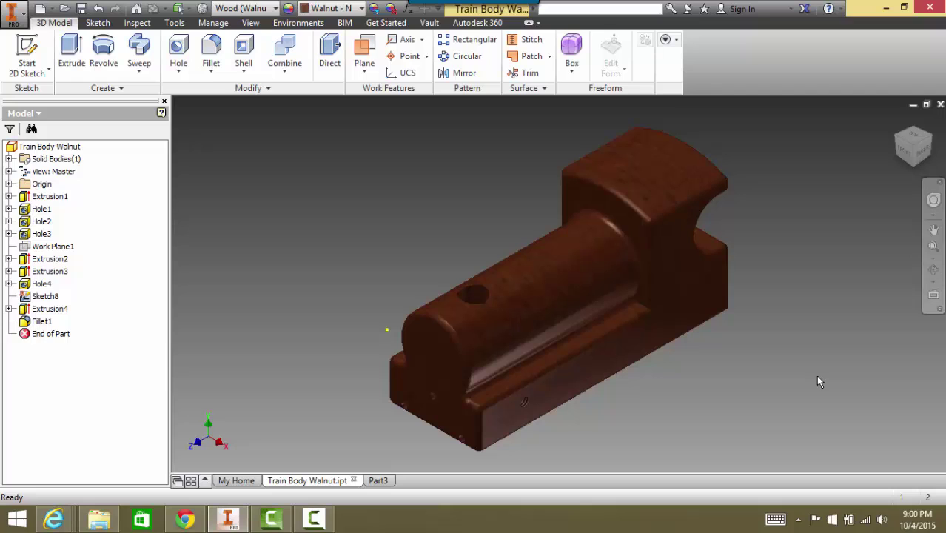
Step: In Part3, start a 2D sketch and draw a circle about 0.69 in in diameter centred on the origin
left_click(378, 480)
left_click(26, 55)
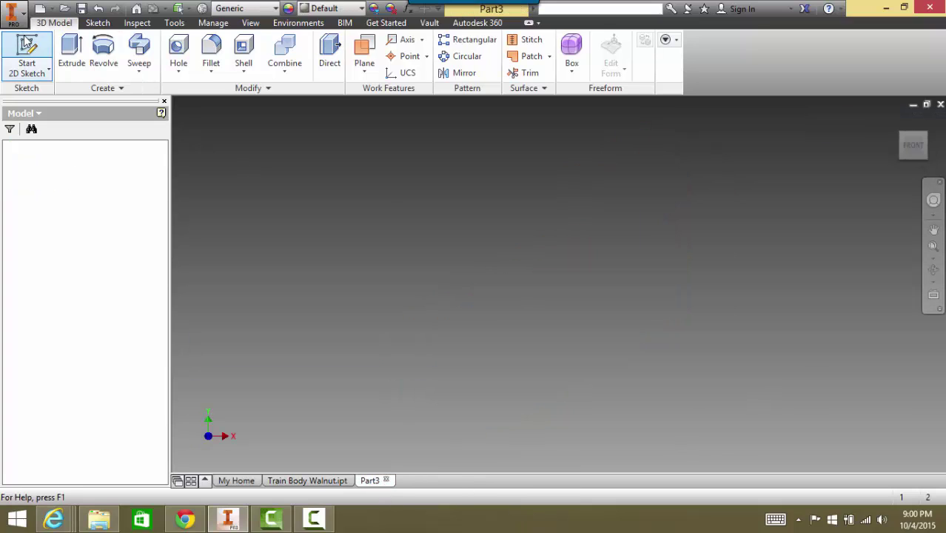
left_click(600, 241)
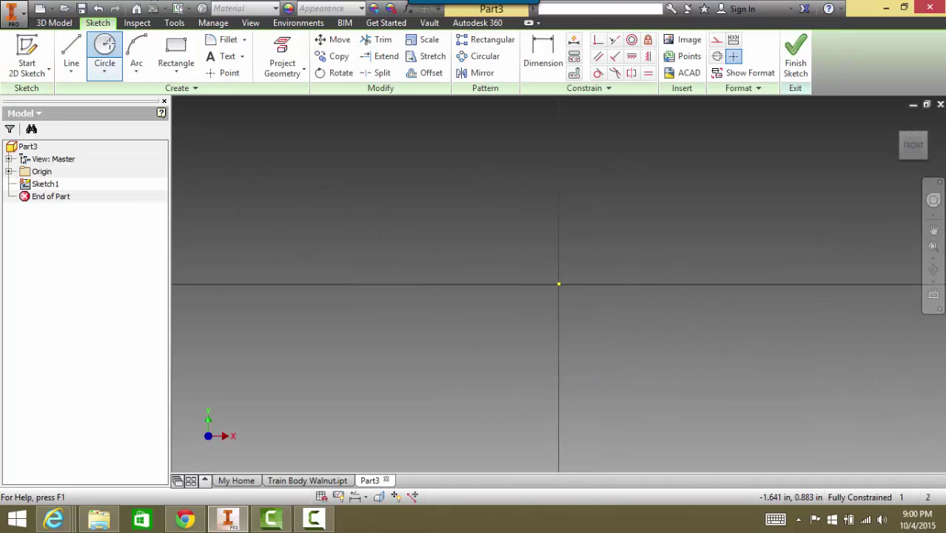
left_click(104, 51)
left_click(559, 284)
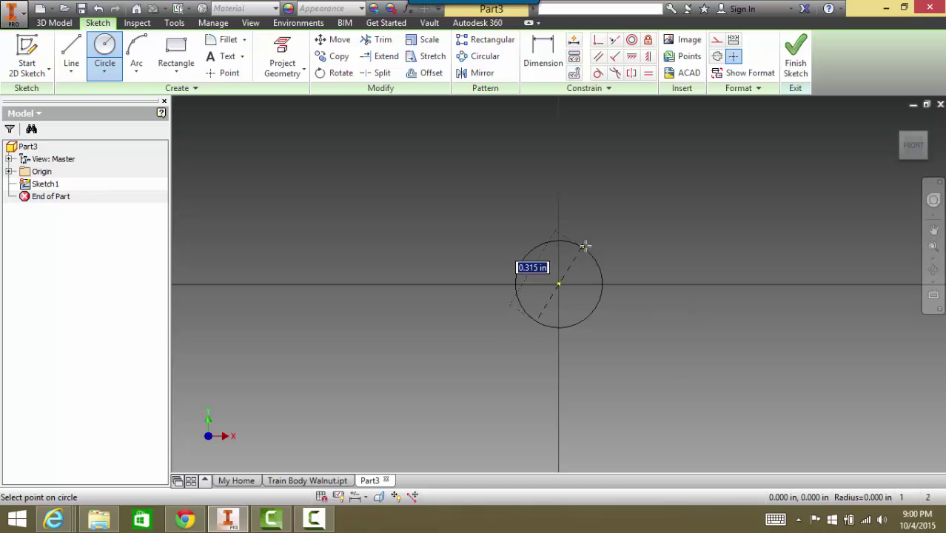
left_click(609, 203)
Step: Dimension the circle's diameter and set it to 1.5 in
key("d")
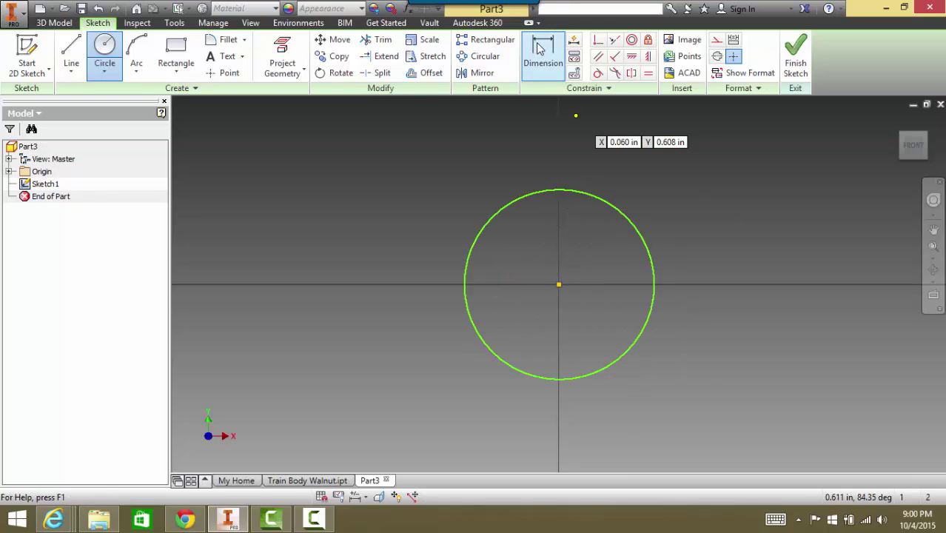
left_click(627, 220)
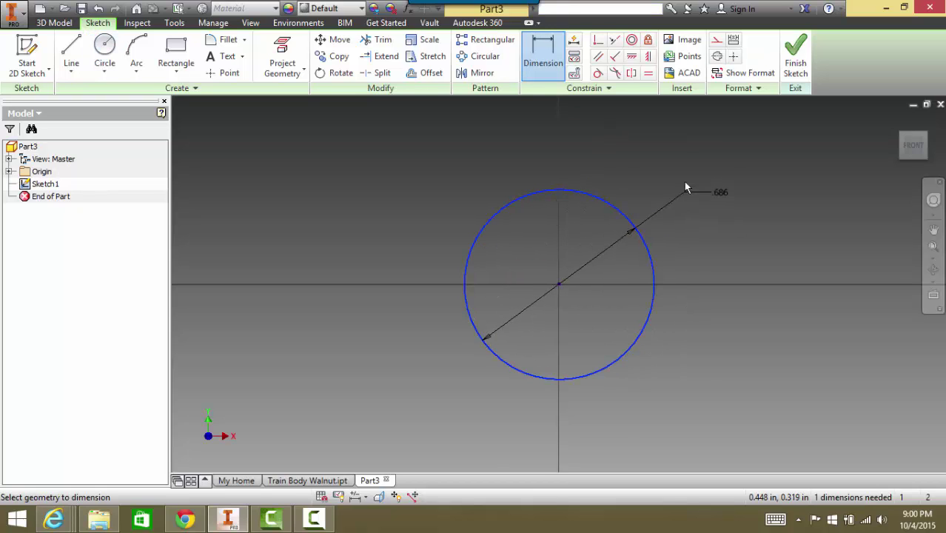
left_click(714, 177)
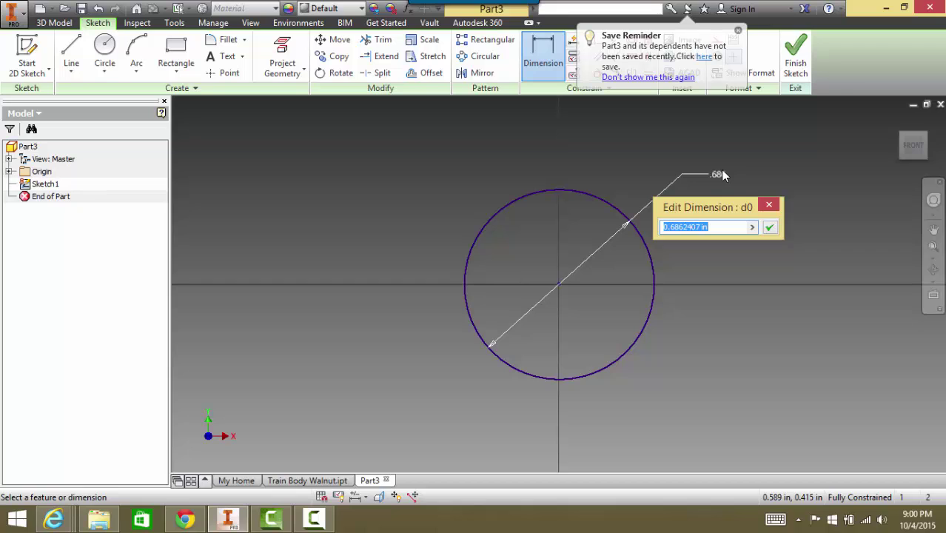
type("1.5")
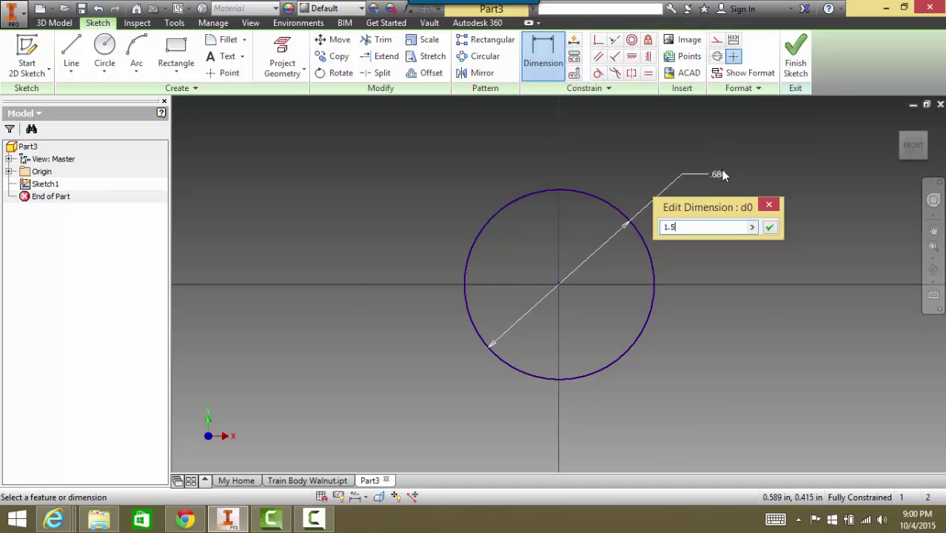
key("Return")
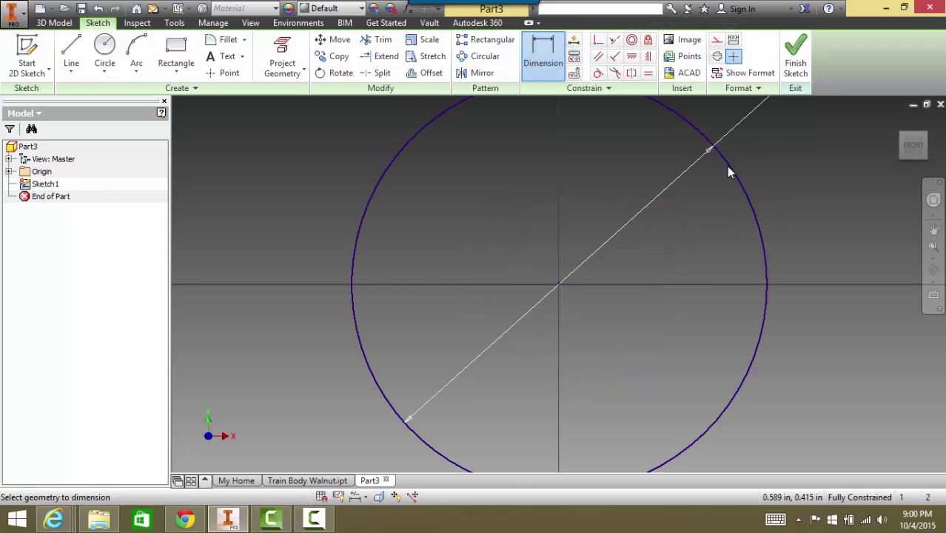
Step: Place a sketch point directly below the circle and dimension it 1.375 in vertically from the circle's centre
left_click(913, 146)
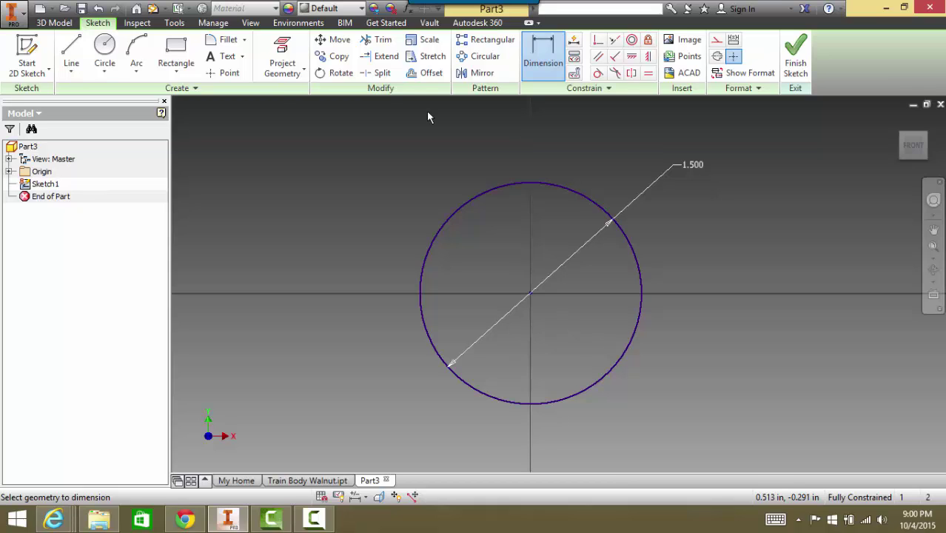
left_click(224, 73)
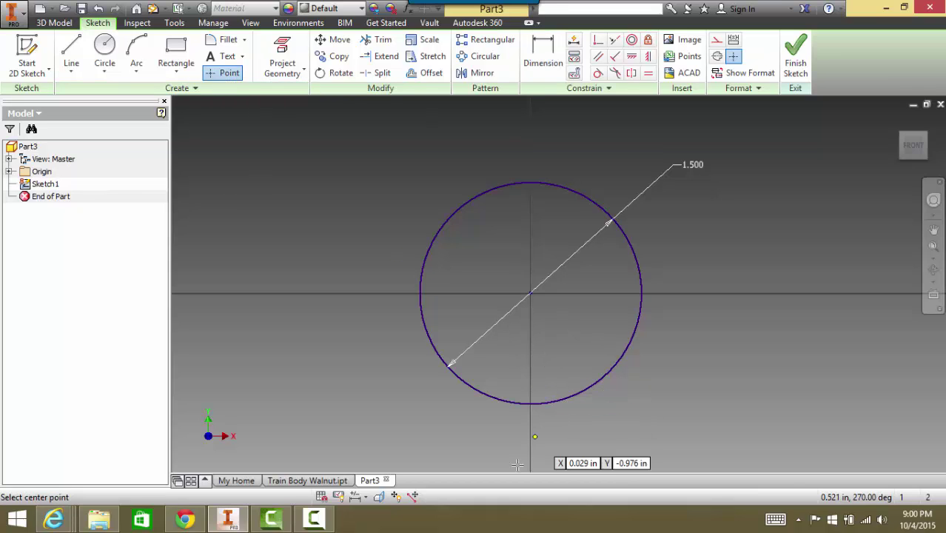
left_click(528, 429)
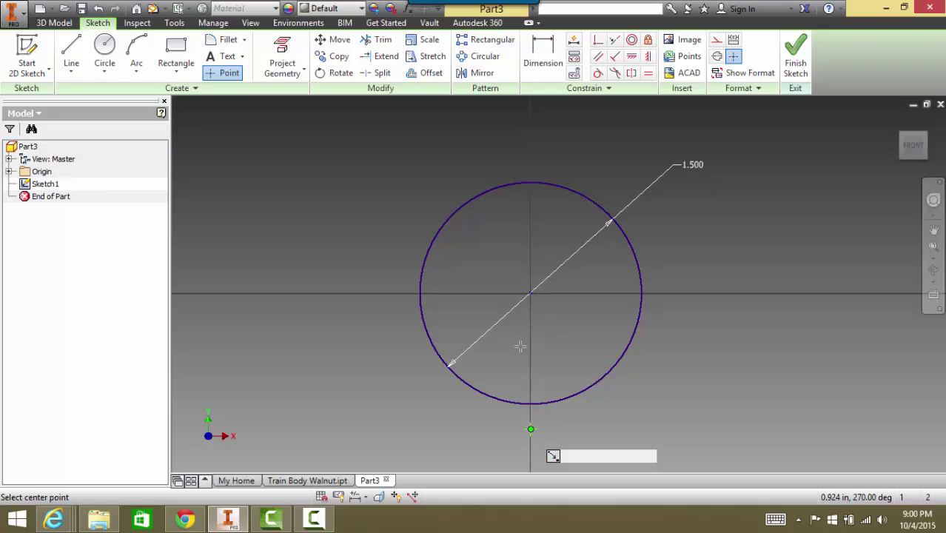
left_click(548, 65)
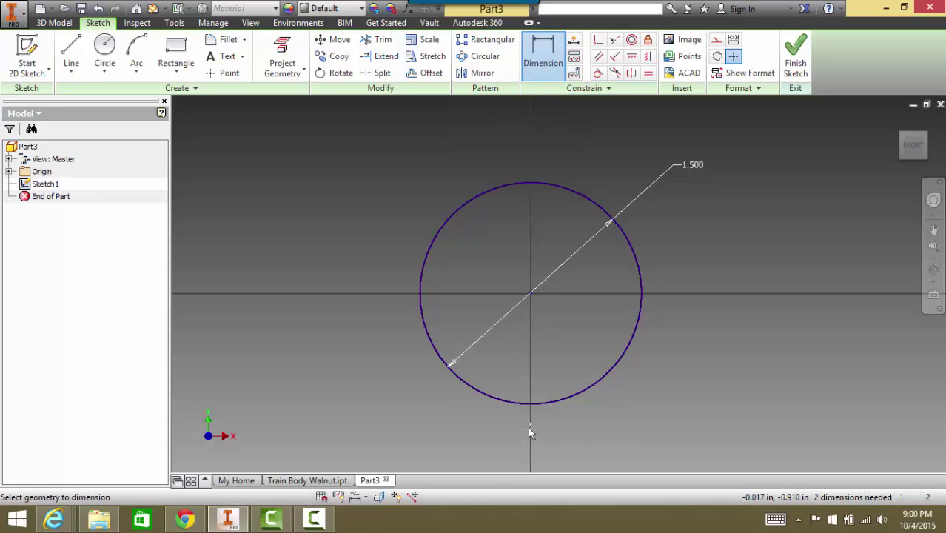
left_click(530, 295)
left_click(703, 358)
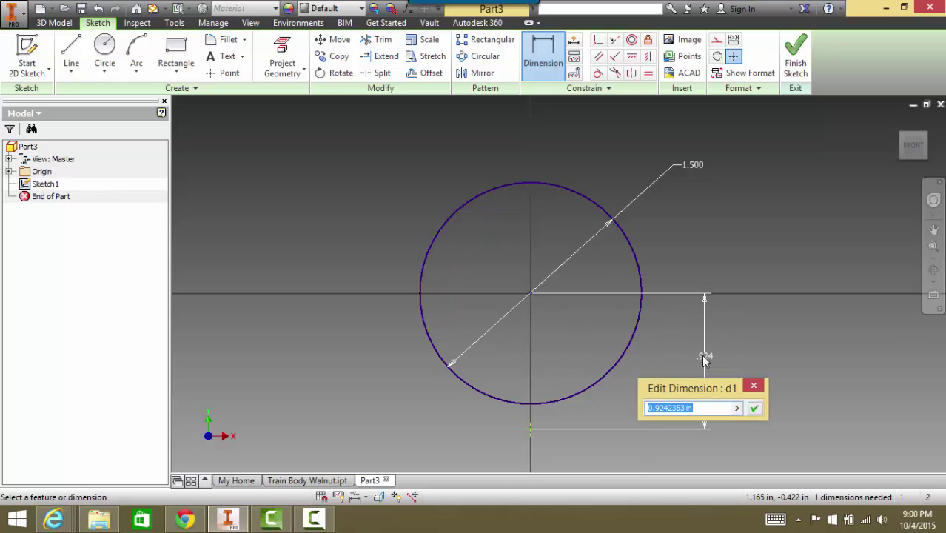
type("1.375")
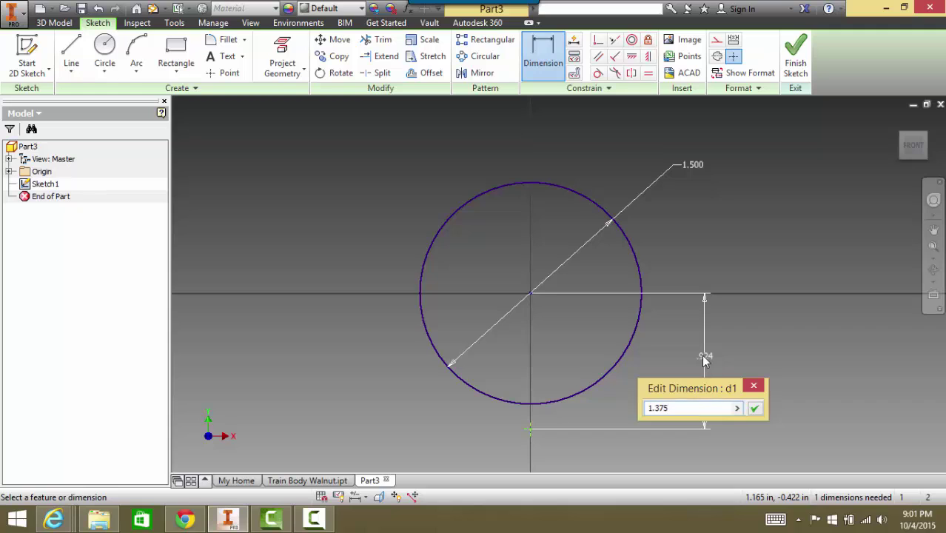
key("Return")
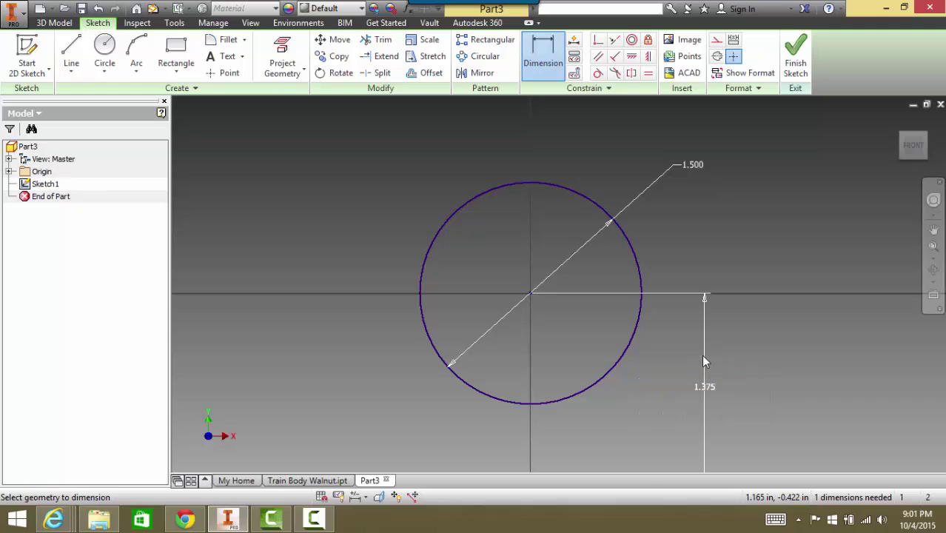
Step: Draw two adjoining rectangles upward from the point, about 1.32 in wide to its right and 1 in to its left, both about 0.88 in high
left_click(913, 146)
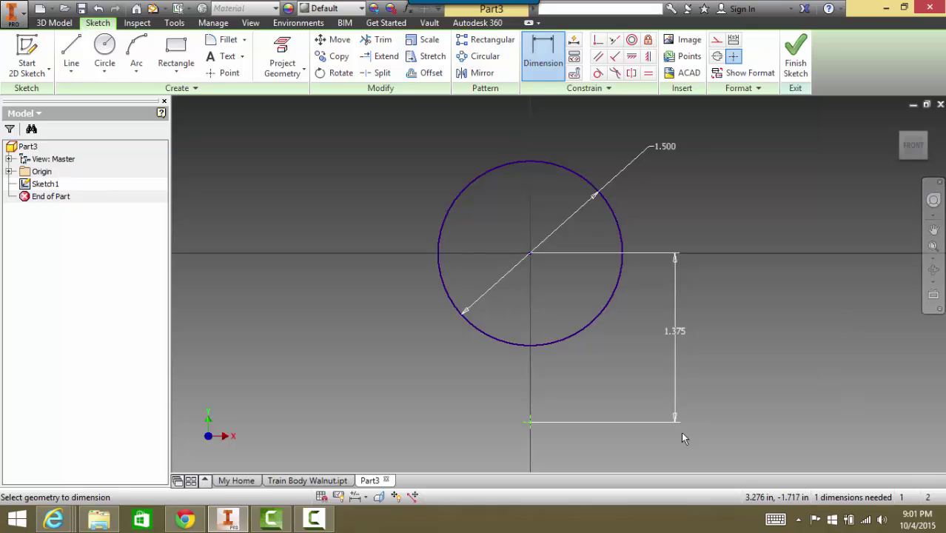
left_click(177, 51)
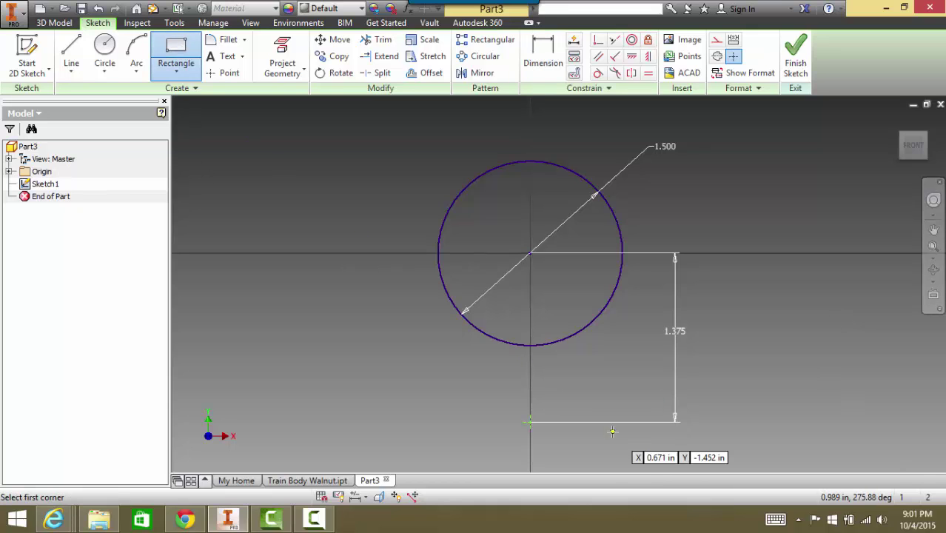
left_click(530, 422)
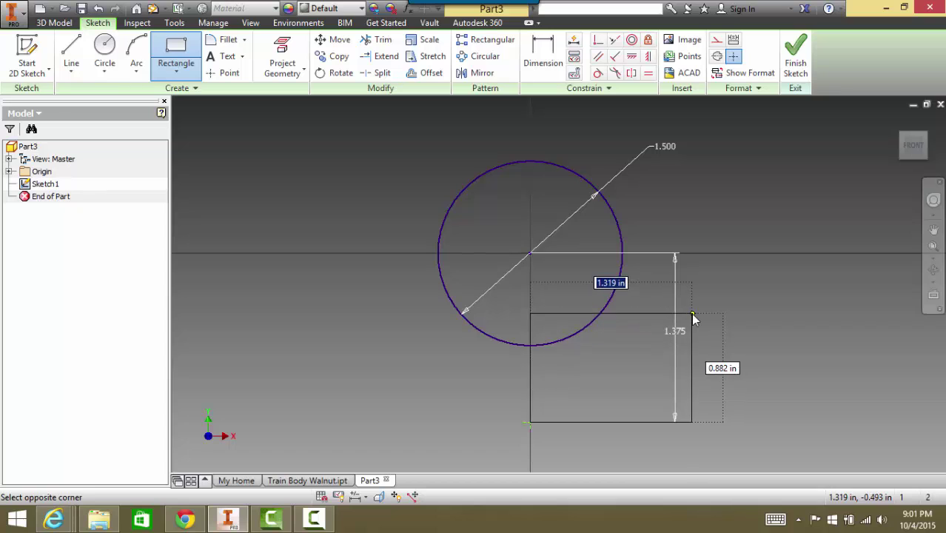
left_click(692, 314)
left_click(530, 422)
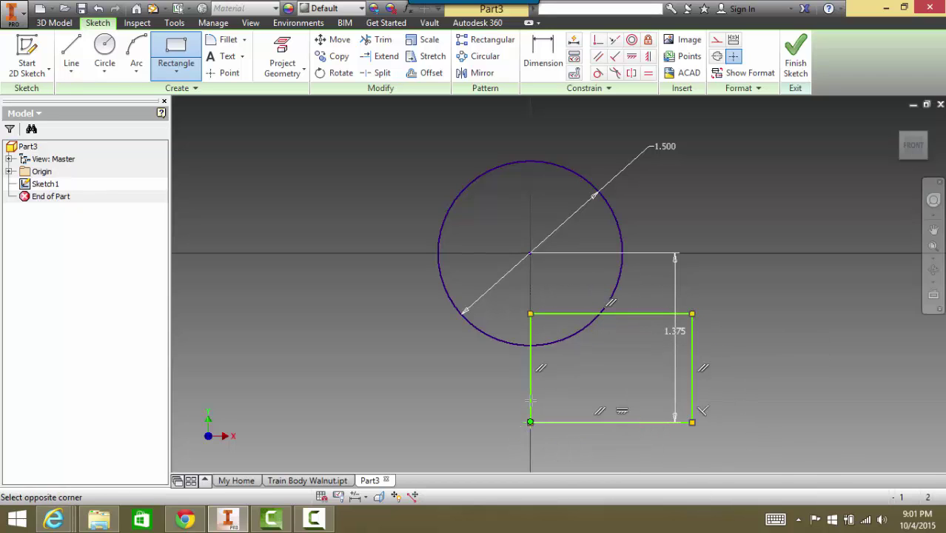
left_click(405, 314)
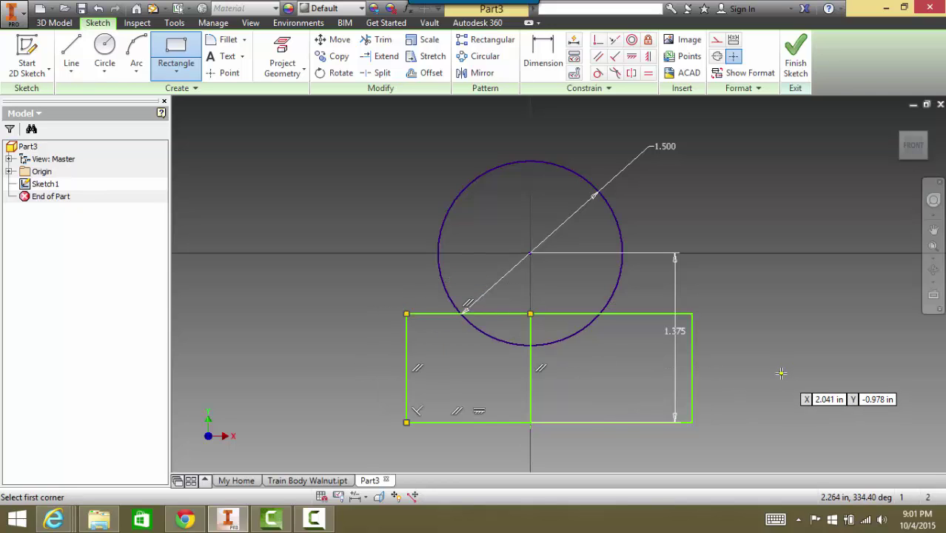
Step: Dimension the bottom edges of both rectangles and set each width to 1 in
left_click(540, 62)
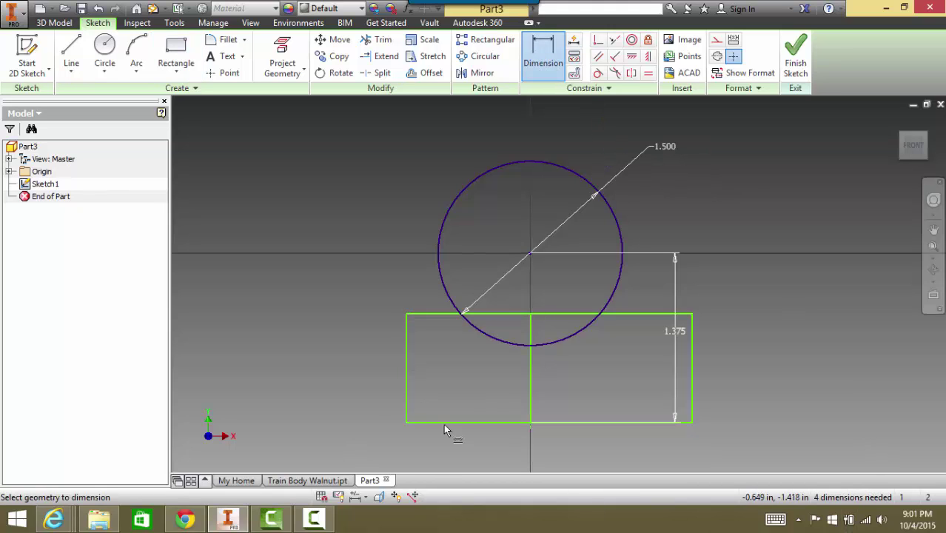
left_click(599, 423)
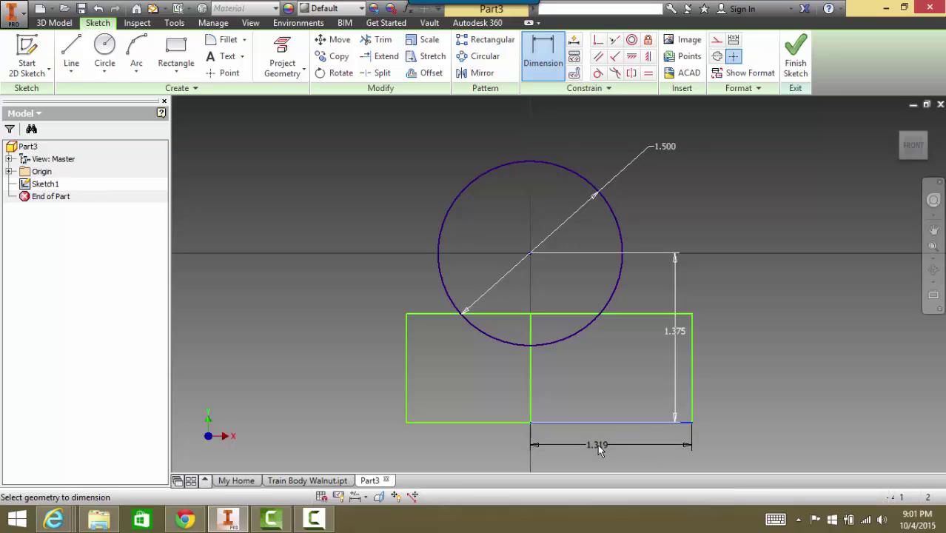
left_click(599, 447)
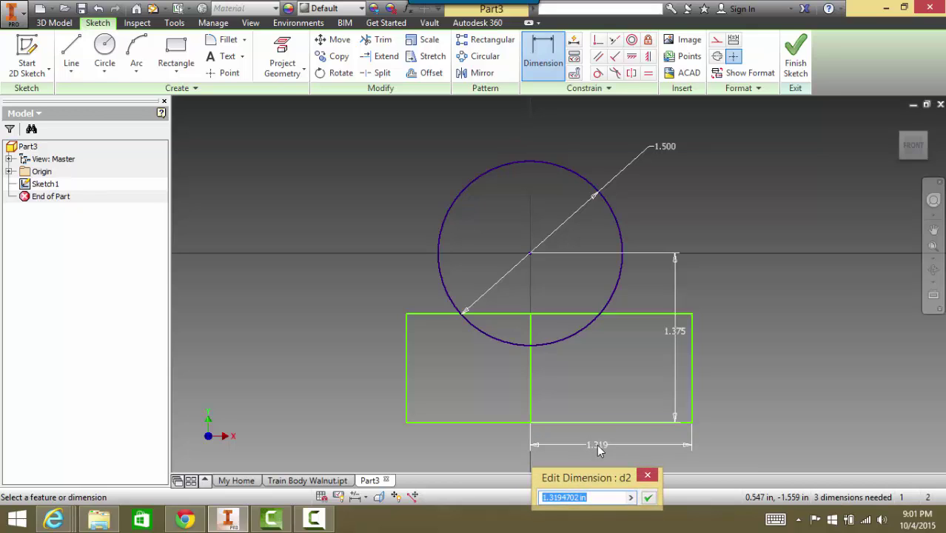
type("1")
key("Return")
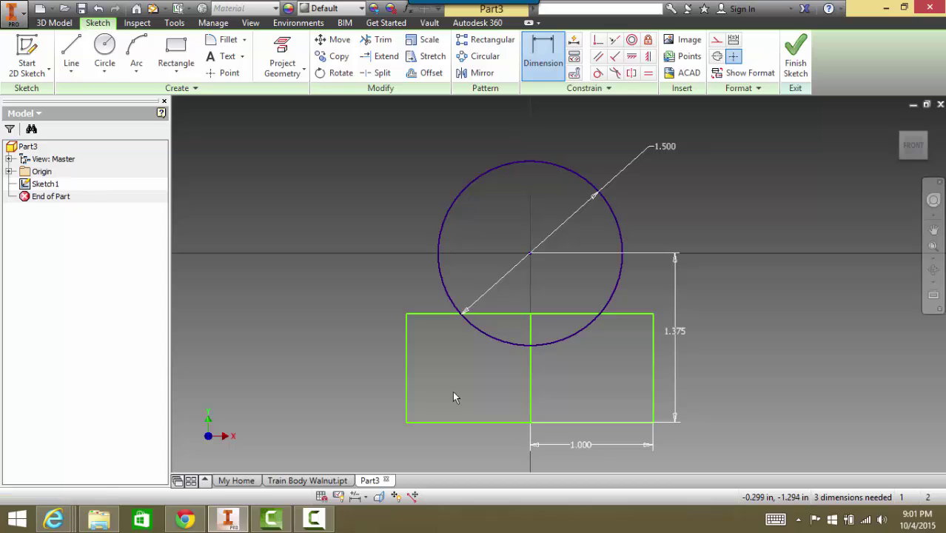
left_click(457, 422)
left_click(458, 449)
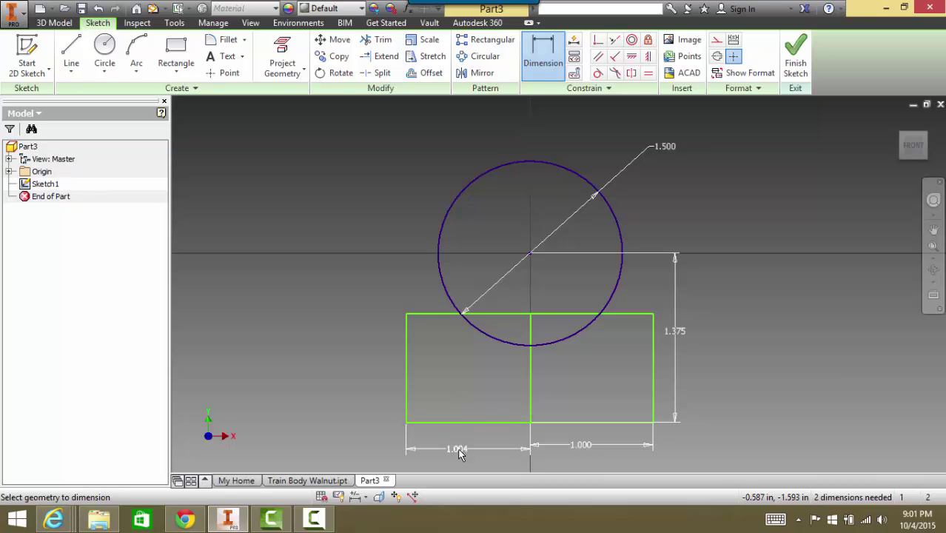
type("1")
key("Return")
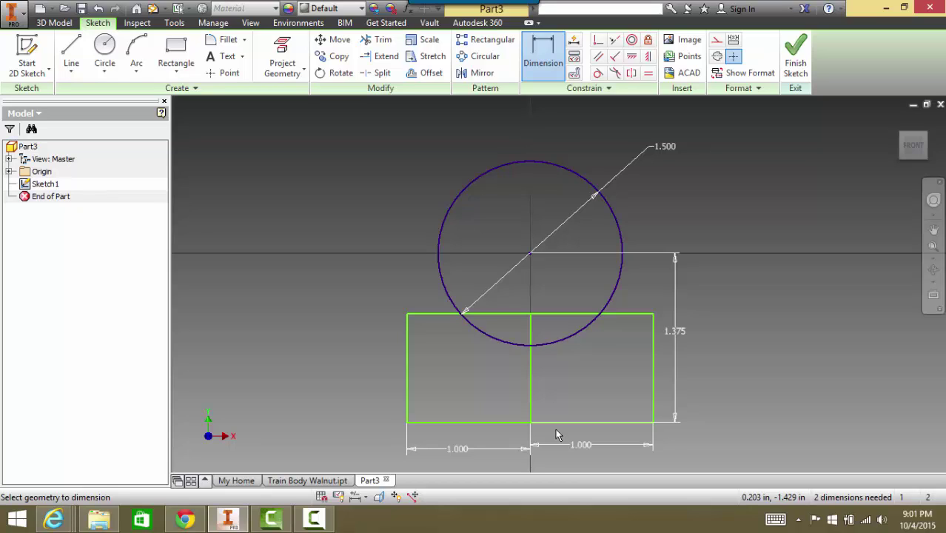
Step: Dimension the outer vertical edge of the left rectangle to 0.875 in and end dimensioning
left_click(406, 370)
left_click(356, 364)
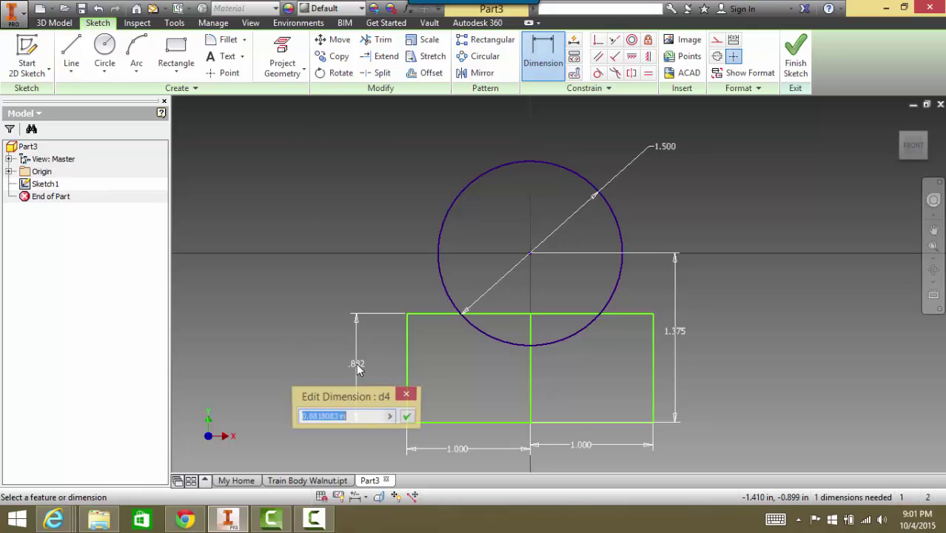
type(".875")
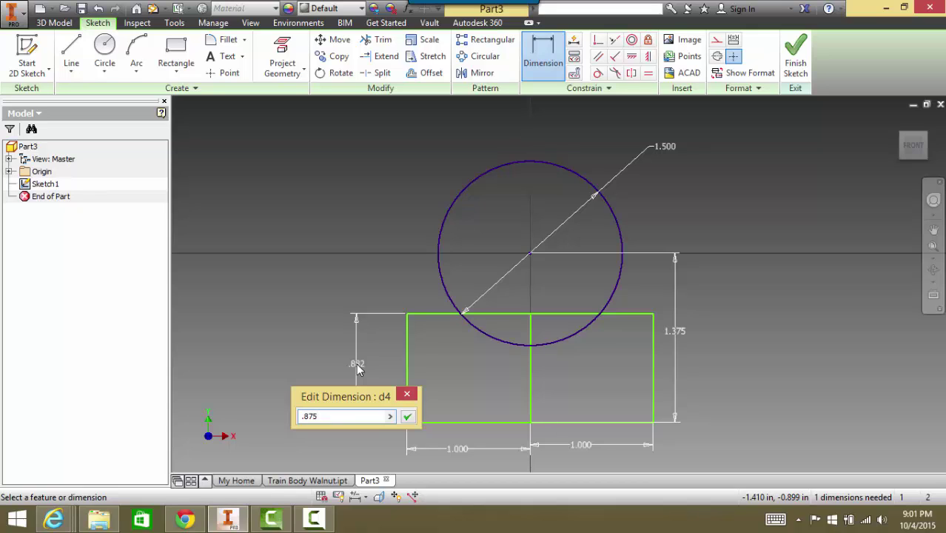
key("Return")
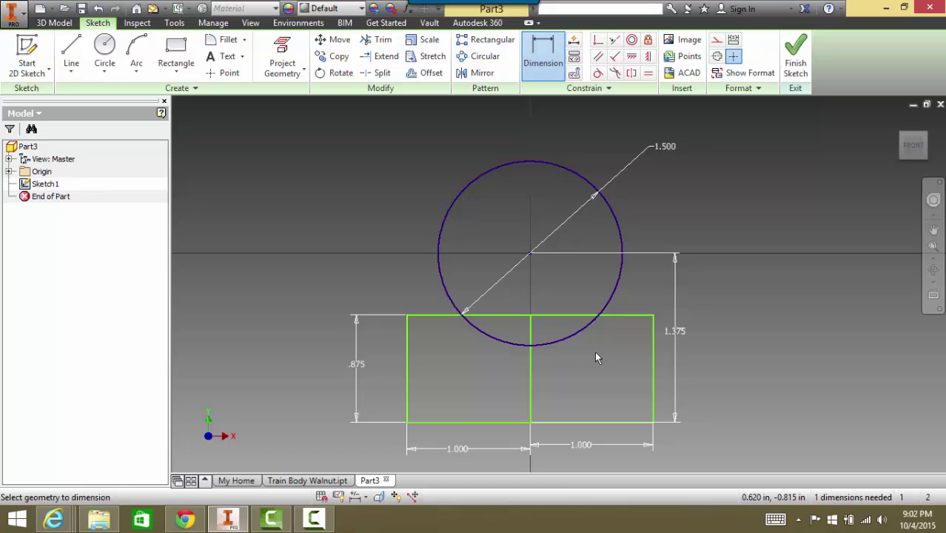
right_click(664, 148)
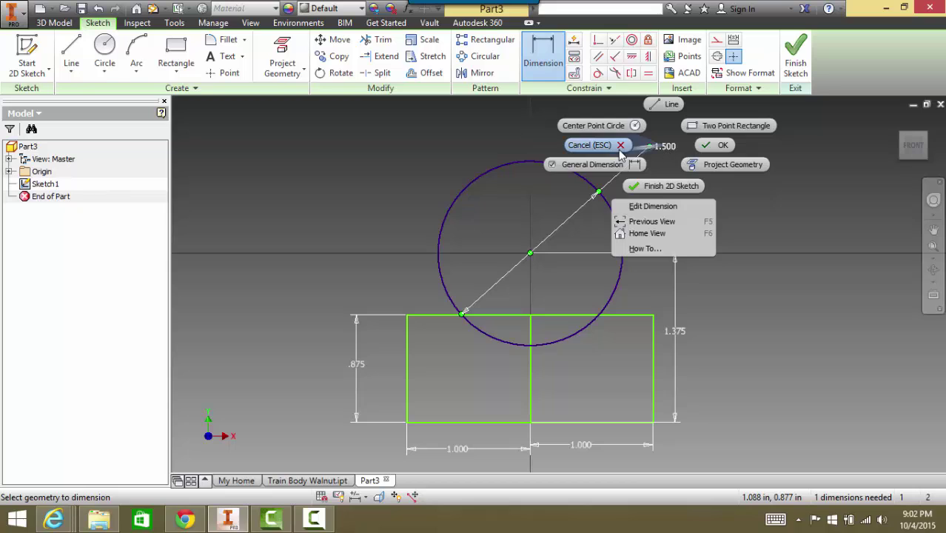
left_click(625, 149)
Step: Delete the circle's diameter dimension, the 1.375 in vertical dimension, both rectangle width dimensions and the left rectangle's height dimension
left_click(670, 146)
right_click(666, 142)
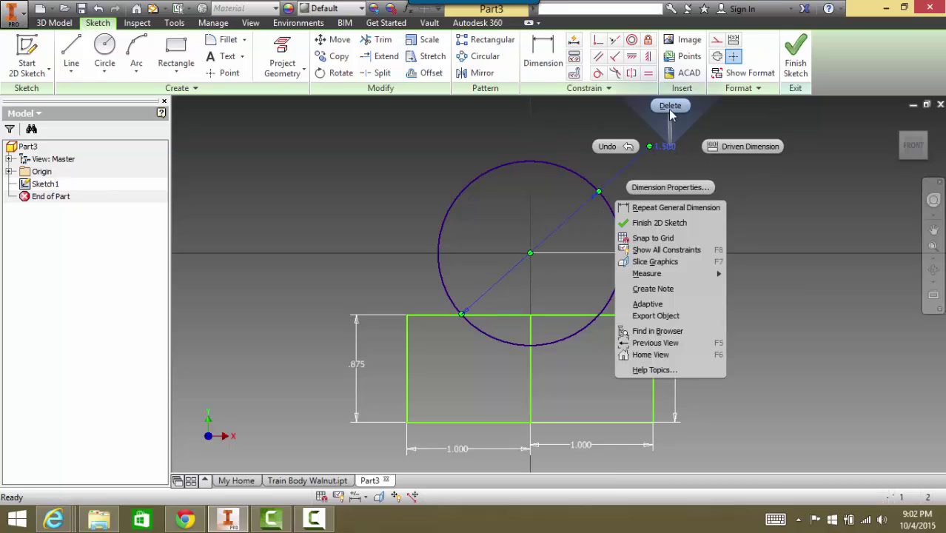
left_click(685, 175)
right_click(681, 332)
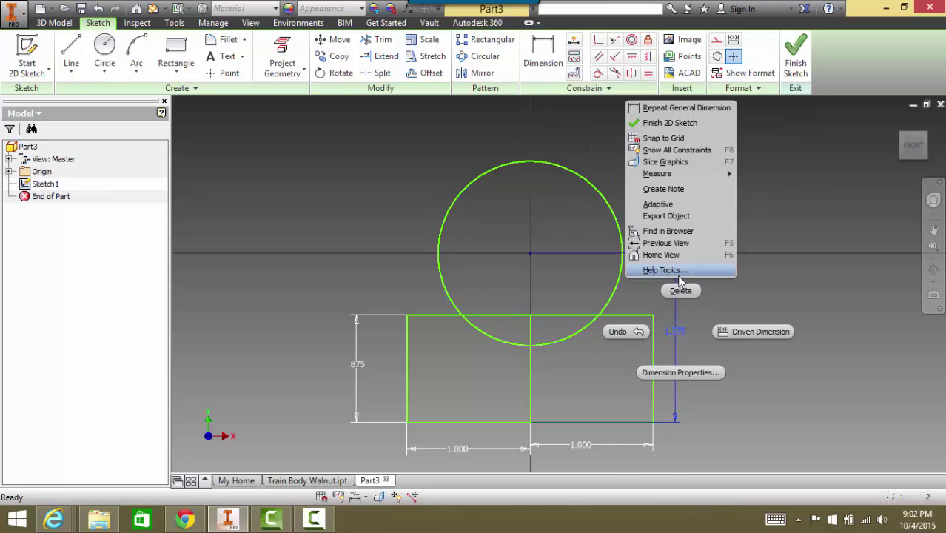
left_click(680, 291)
right_click(586, 445)
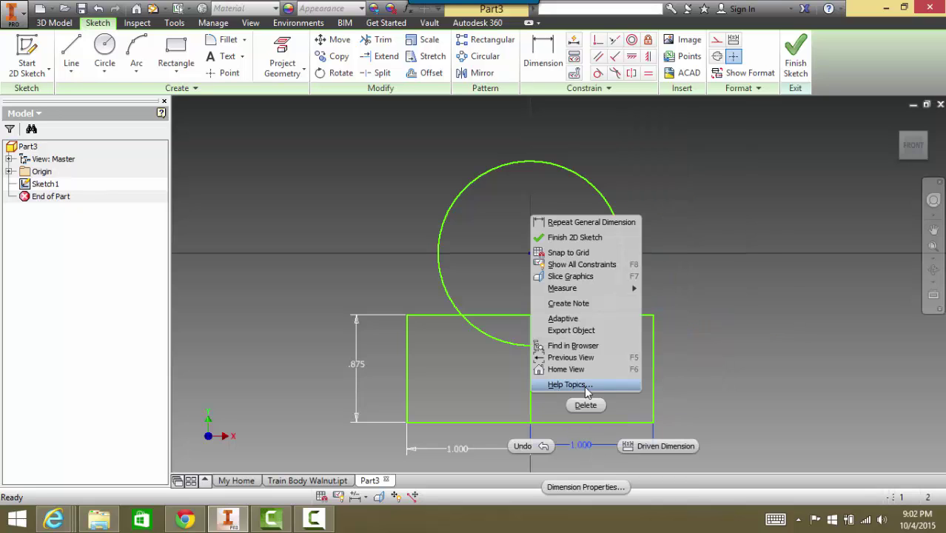
left_click(585, 406)
right_click(457, 448)
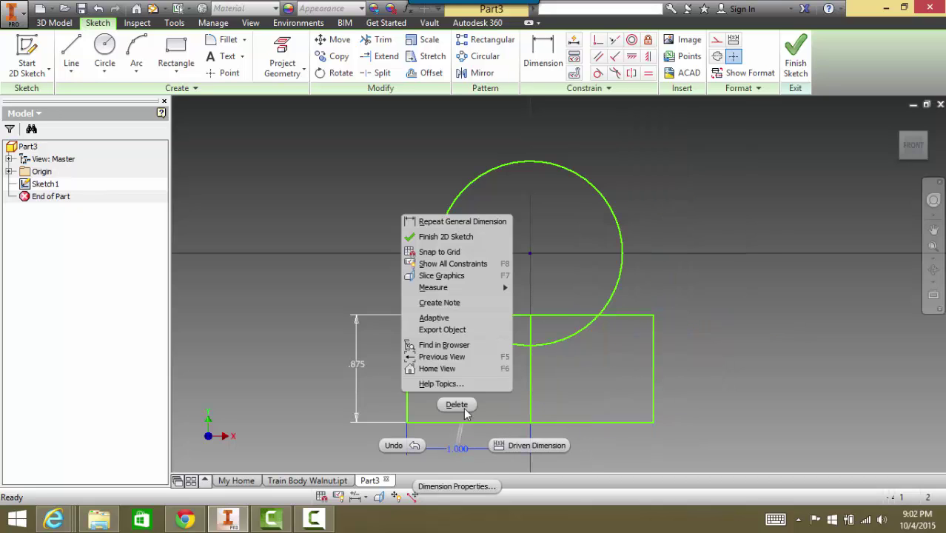
left_click(457, 404)
right_click(349, 363)
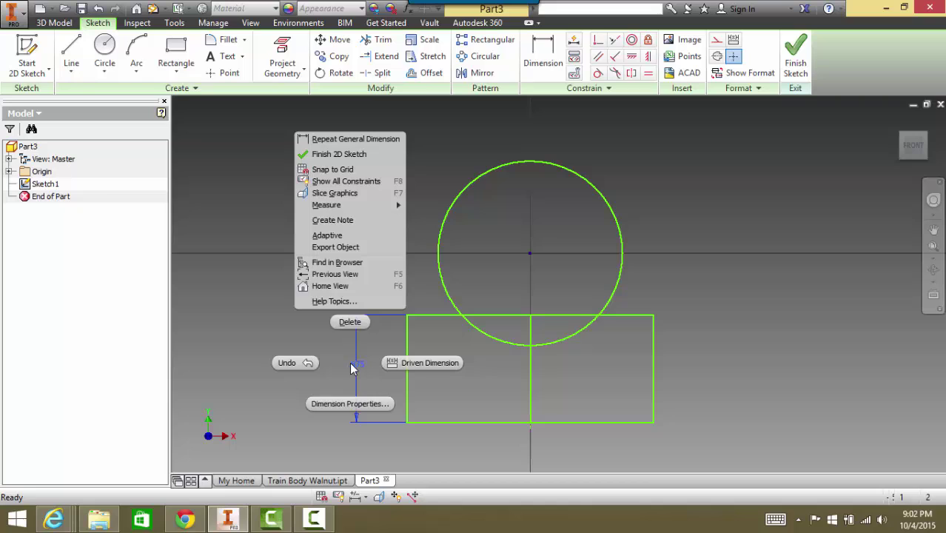
left_click(350, 322)
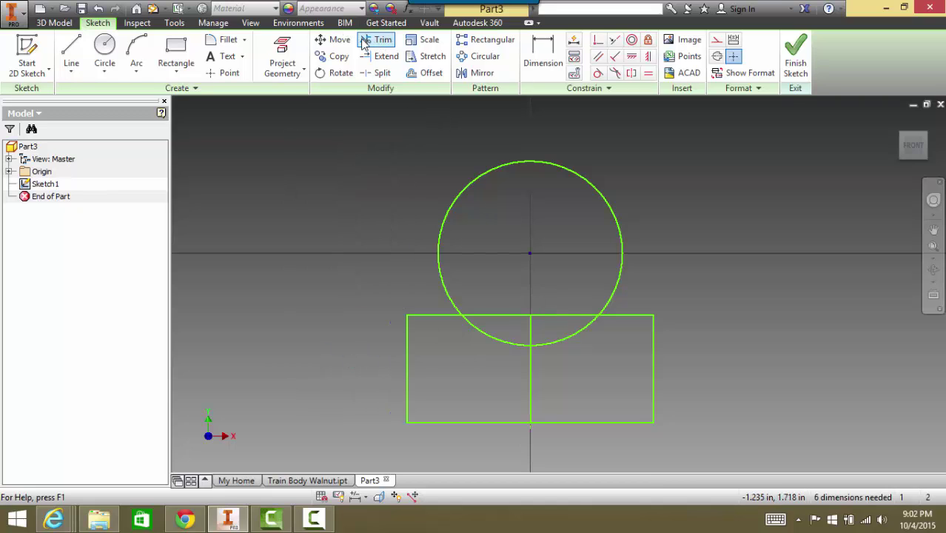
Step: Trim the rectangle tops inside the circle, the circle's lower arc and the shared centre line into one outline, and finish the sketch
left_click(383, 43)
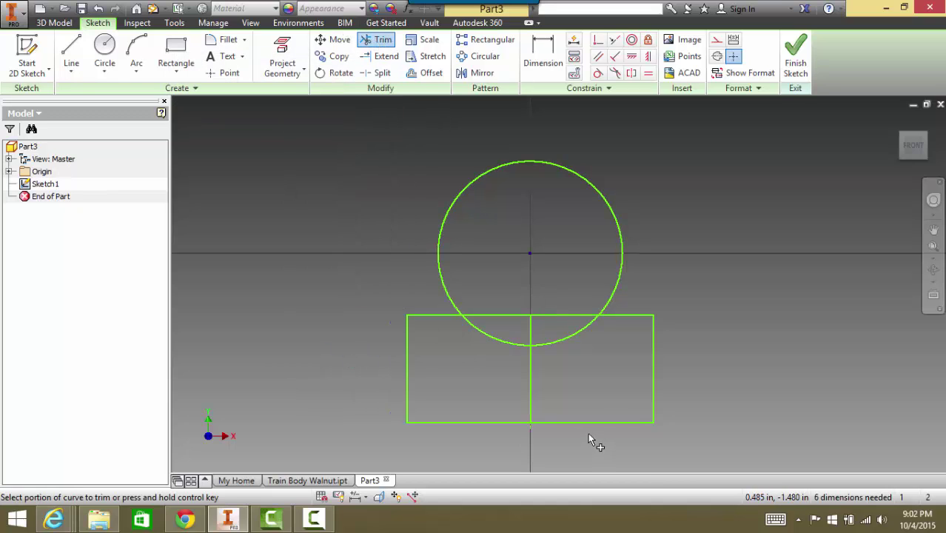
left_click(560, 315)
left_click(507, 316)
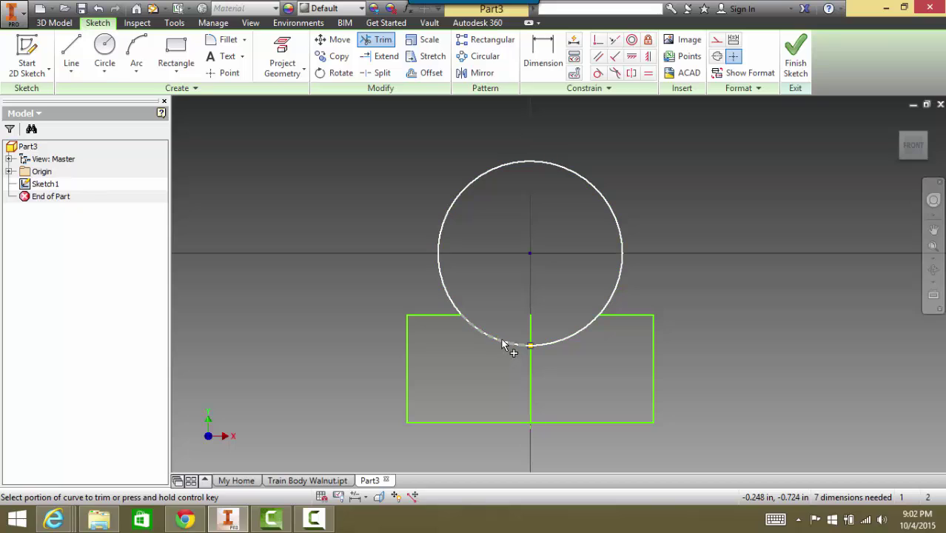
left_click(508, 341)
left_click(570, 333)
left_click(531, 332)
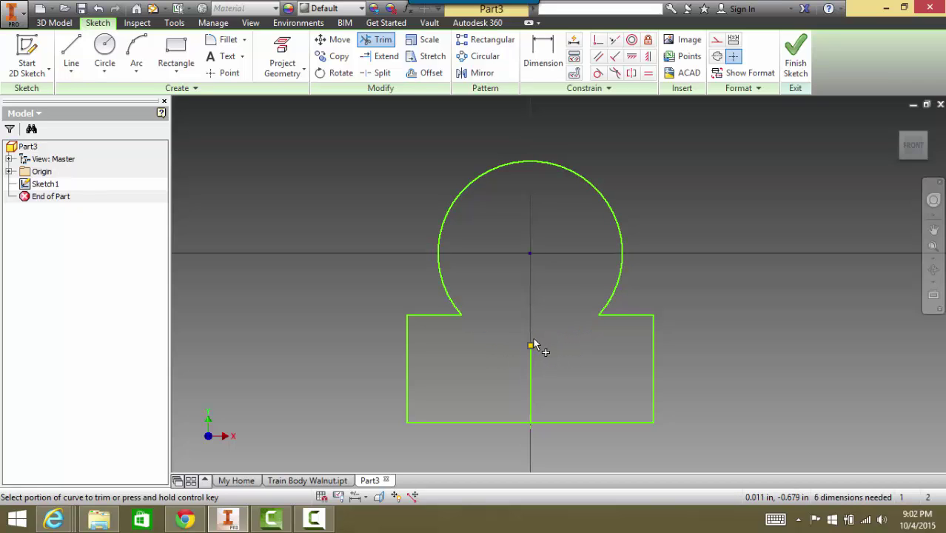
left_click(530, 386)
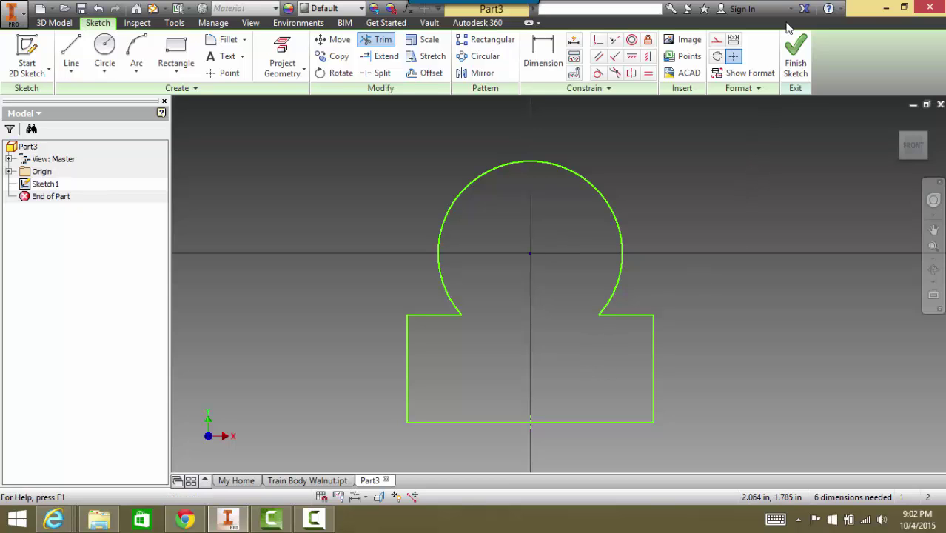
left_click(795, 58)
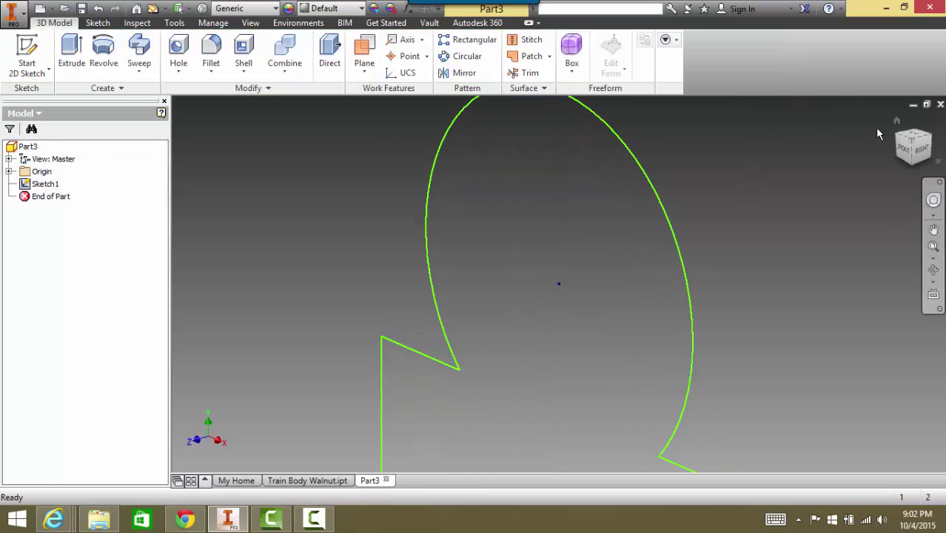
Step: Extrude the closed train body profile 5.5 in backward from the sketch plane, using the second direction
left_click(897, 123)
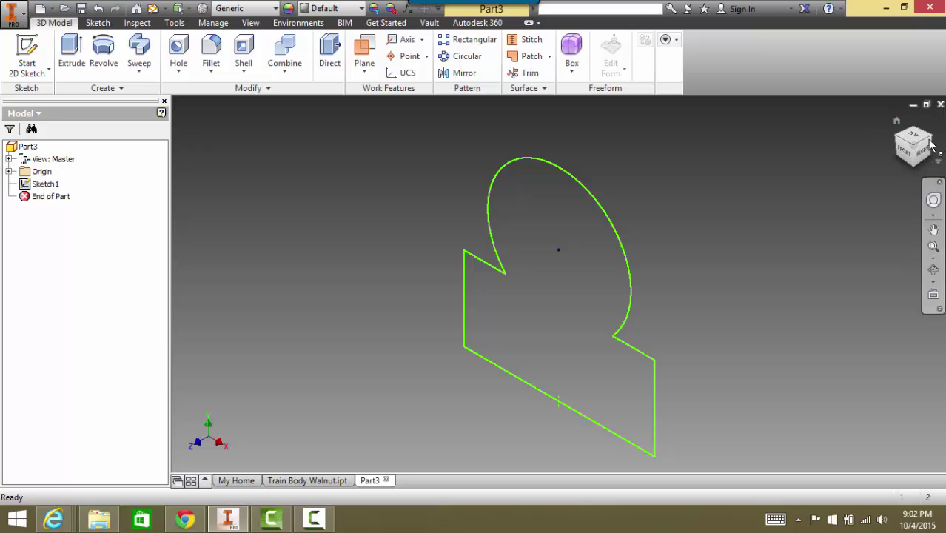
left_click(73, 50)
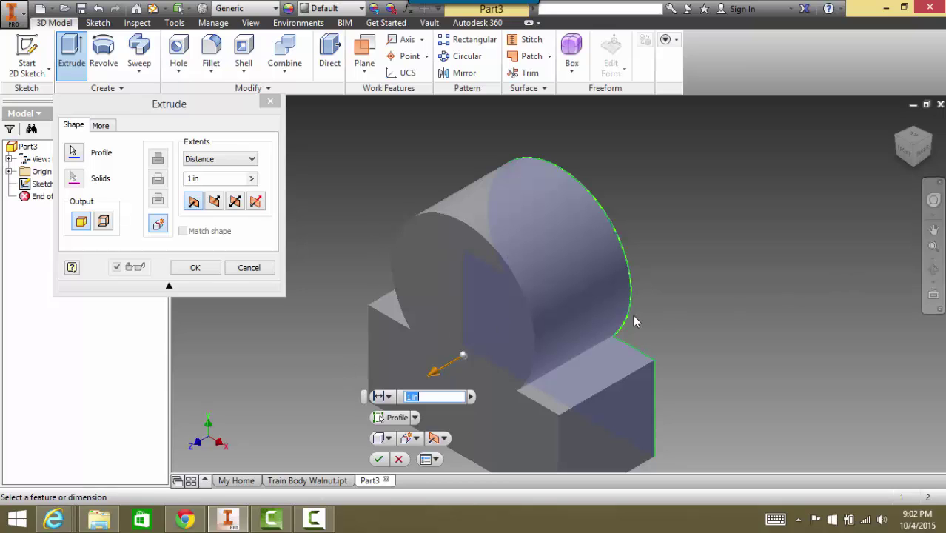
left_click(215, 202)
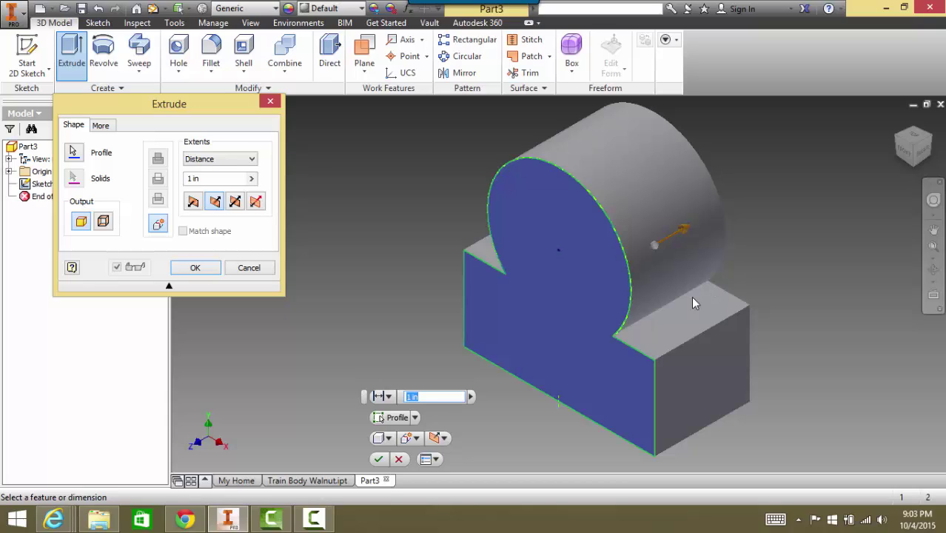
left_click(411, 397)
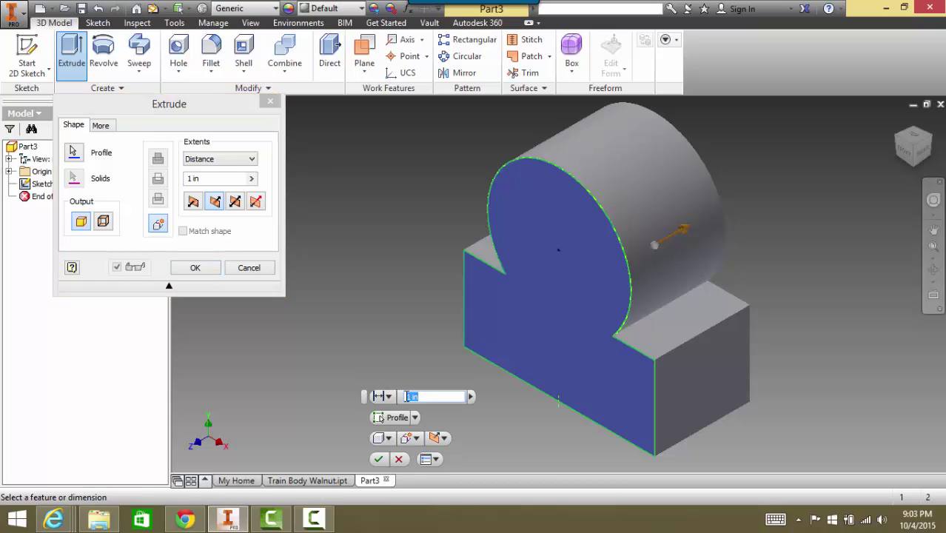
type("5.5")
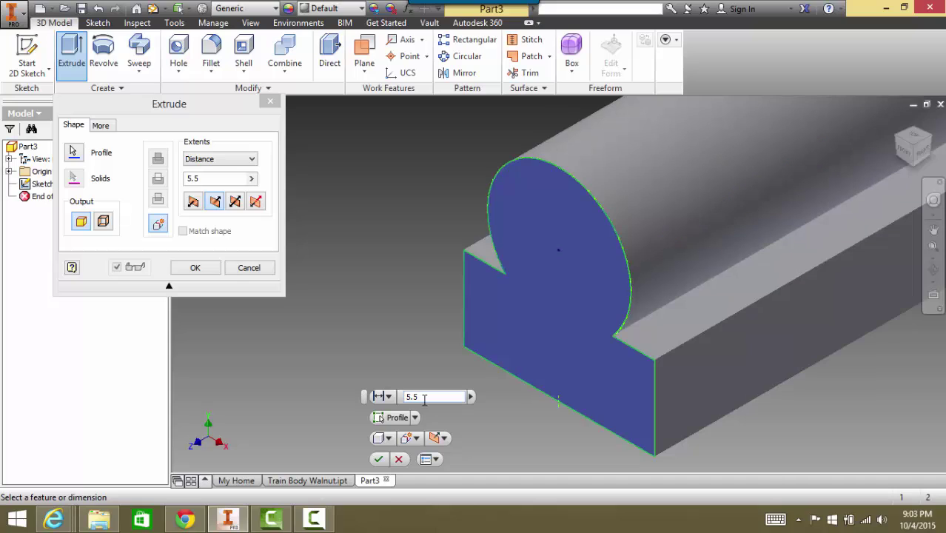
left_click(379, 459)
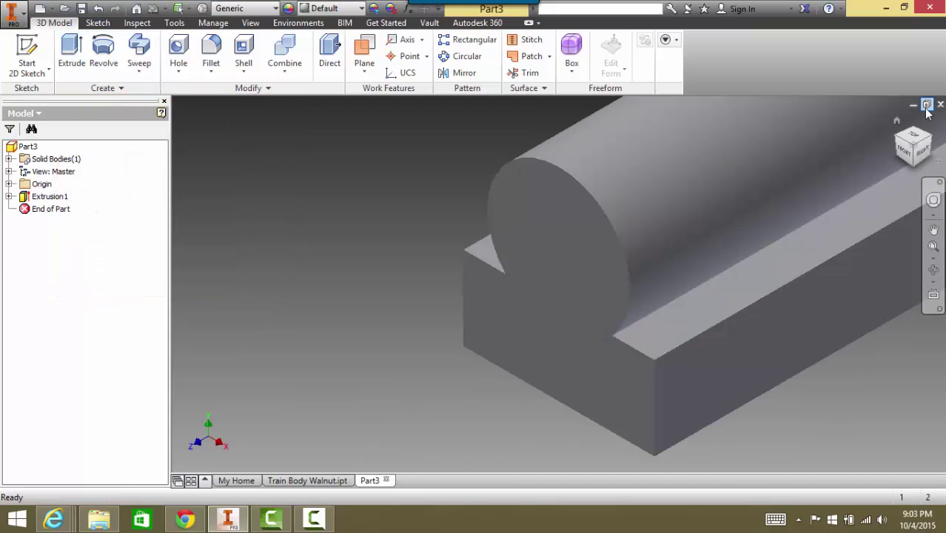
Step: Start a new 2D sketch on the front face of the extruded train body
left_click(896, 123)
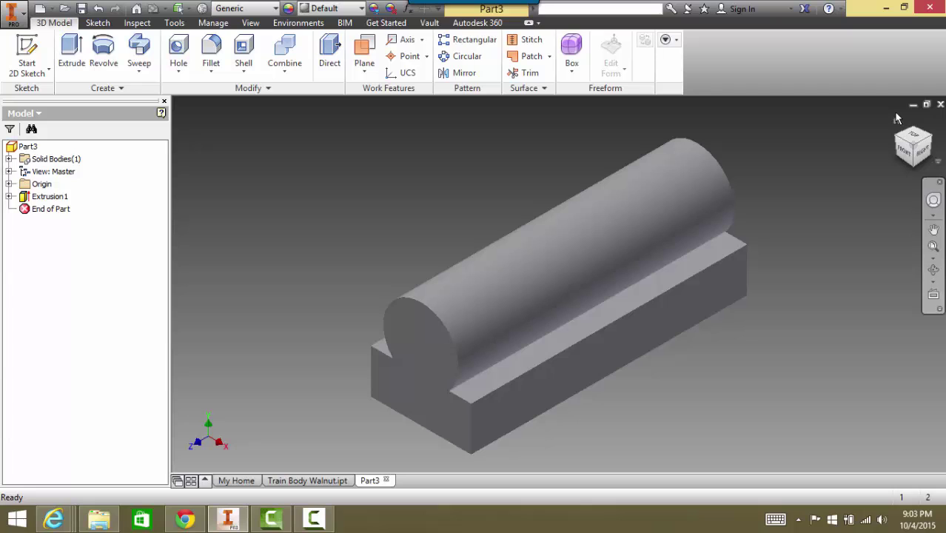
left_click(908, 155)
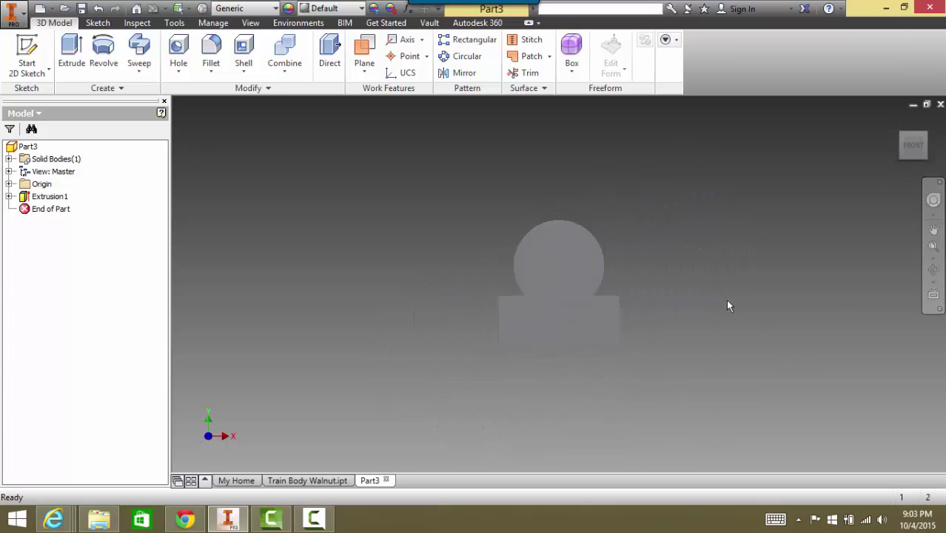
left_click(27, 56)
left_click(528, 253)
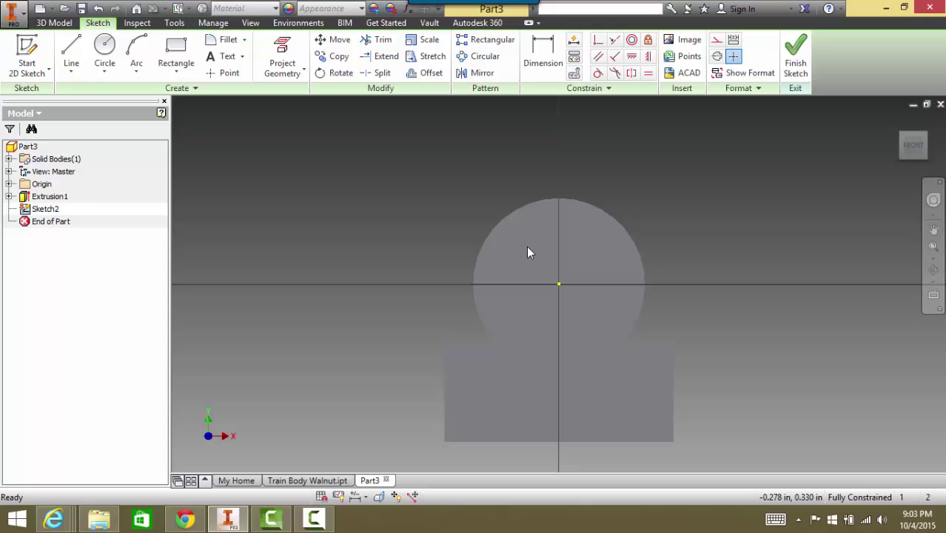
Step: Place two level points about 0.64 in either side of the centreline near the base, and one centreline point about 0.75 in below the origin
left_click(224, 73)
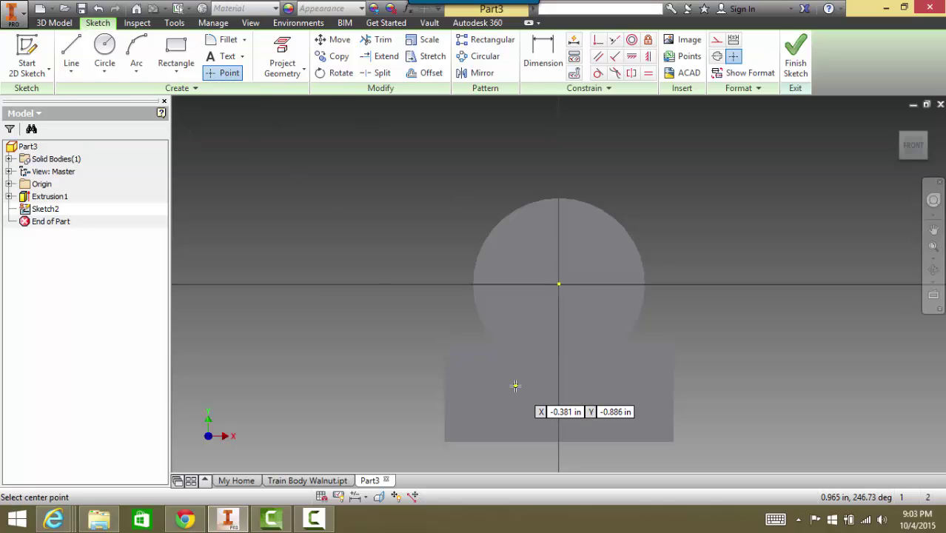
left_click(485, 418)
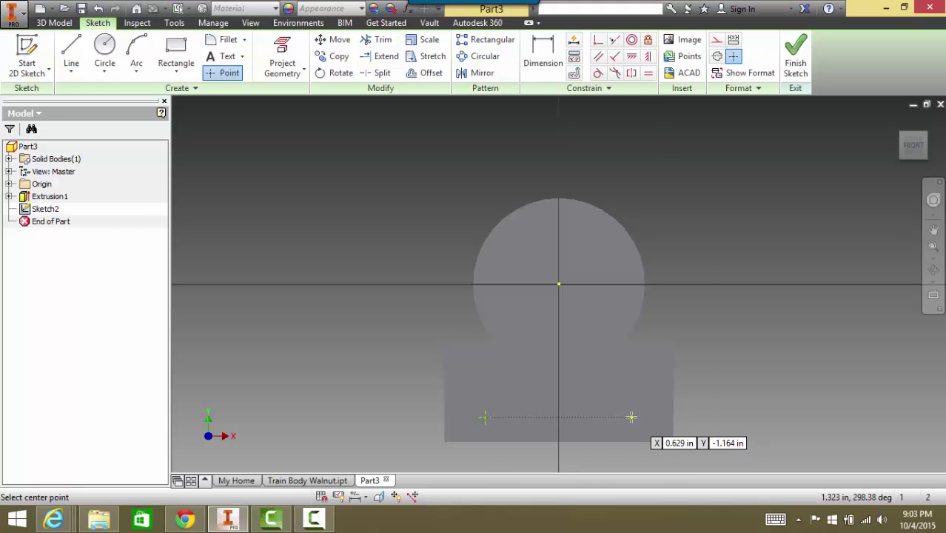
scroll(631, 418, "up", 3)
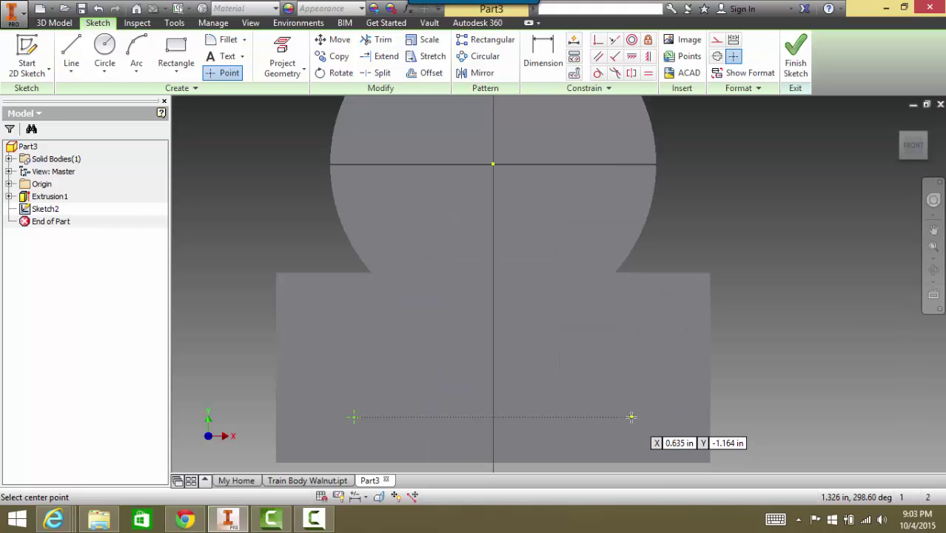
left_click(631, 418)
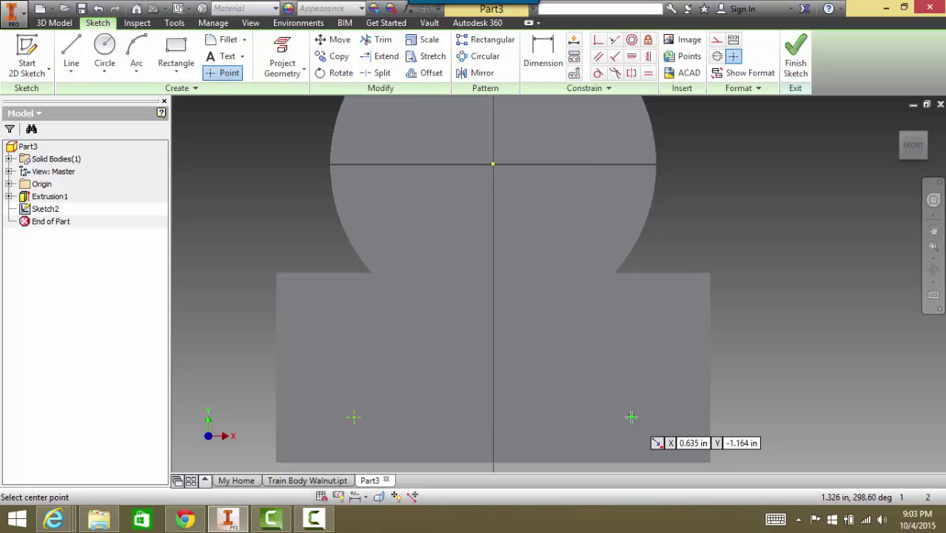
left_click(493, 327)
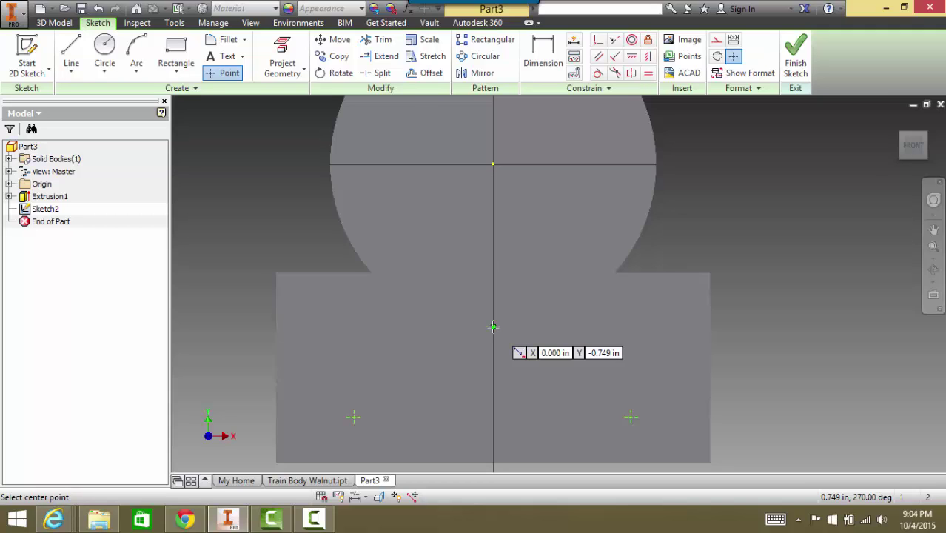
Step: Dimension the lower right point 0.125 in above the bottom edge of the front face
left_click(540, 54)
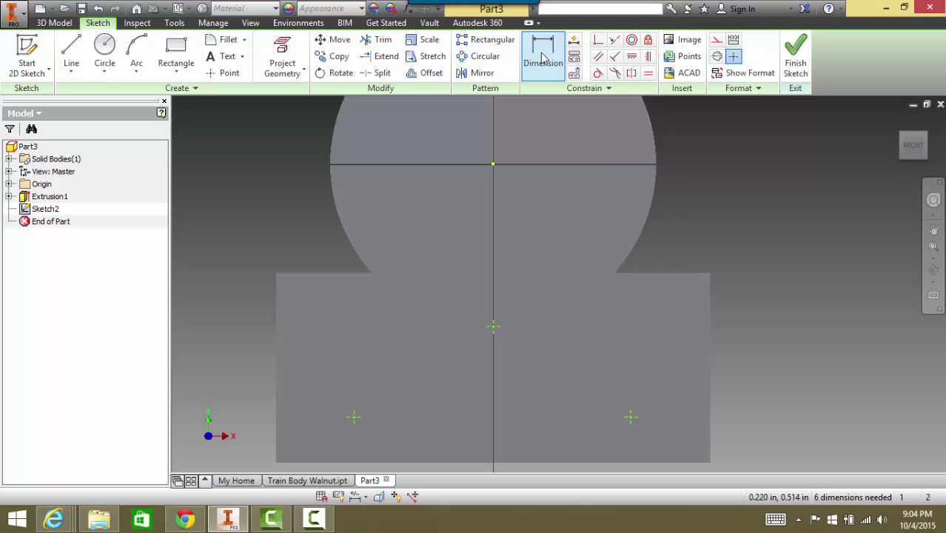
left_click(559, 72)
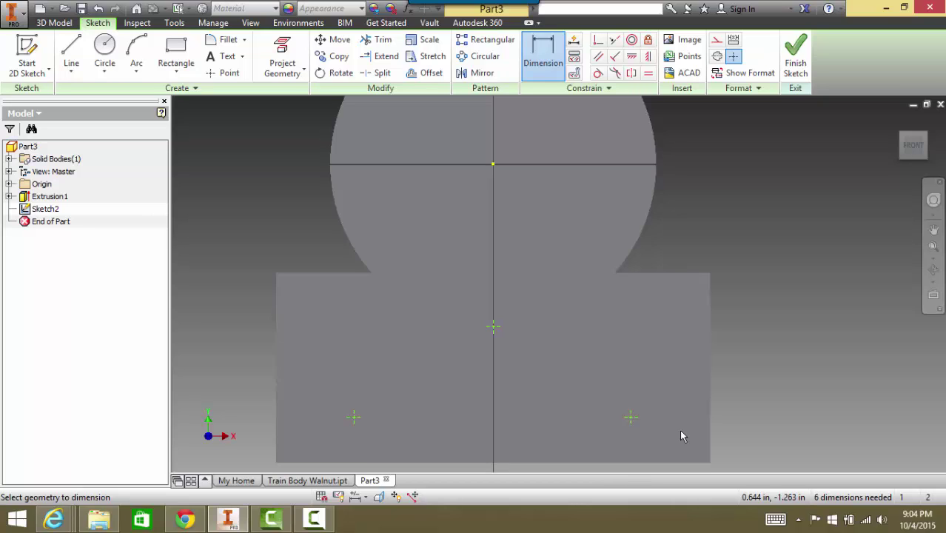
left_click(630, 417)
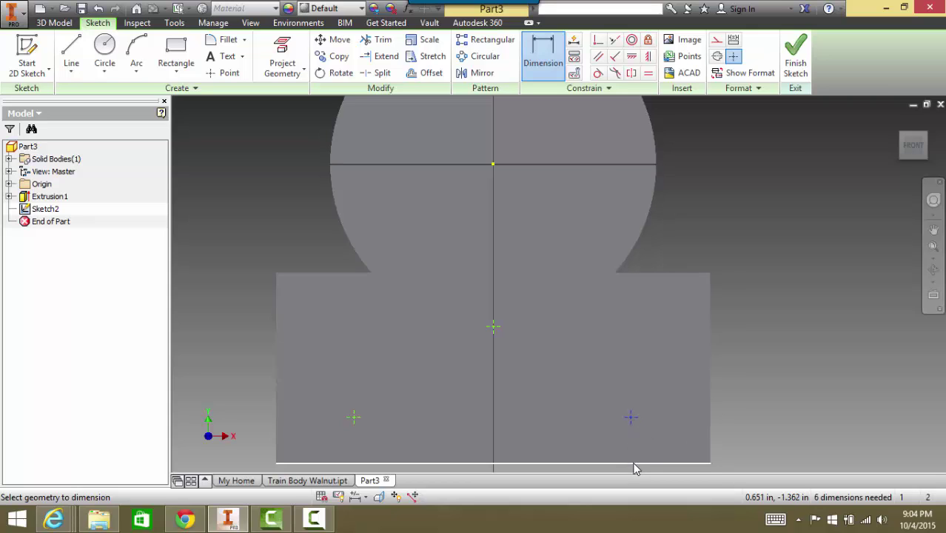
left_click(630, 465)
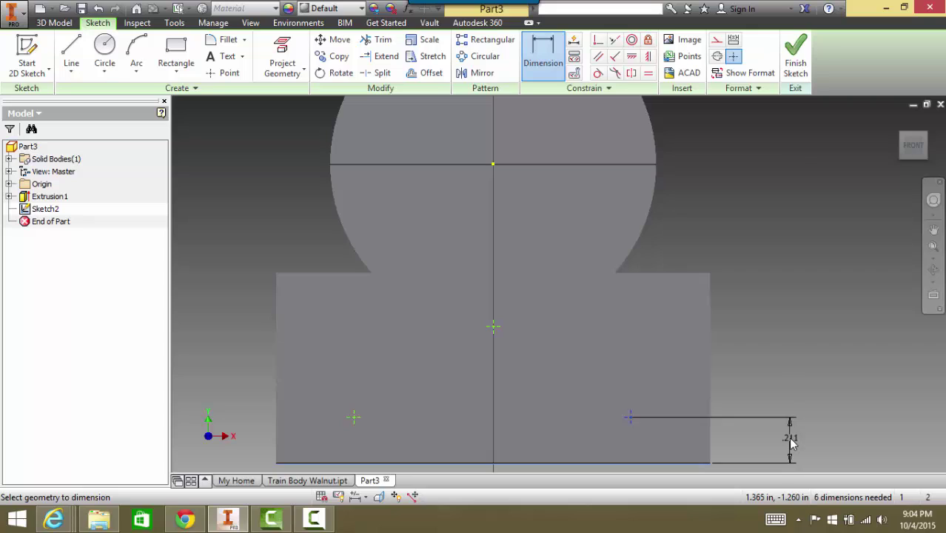
left_click(788, 437)
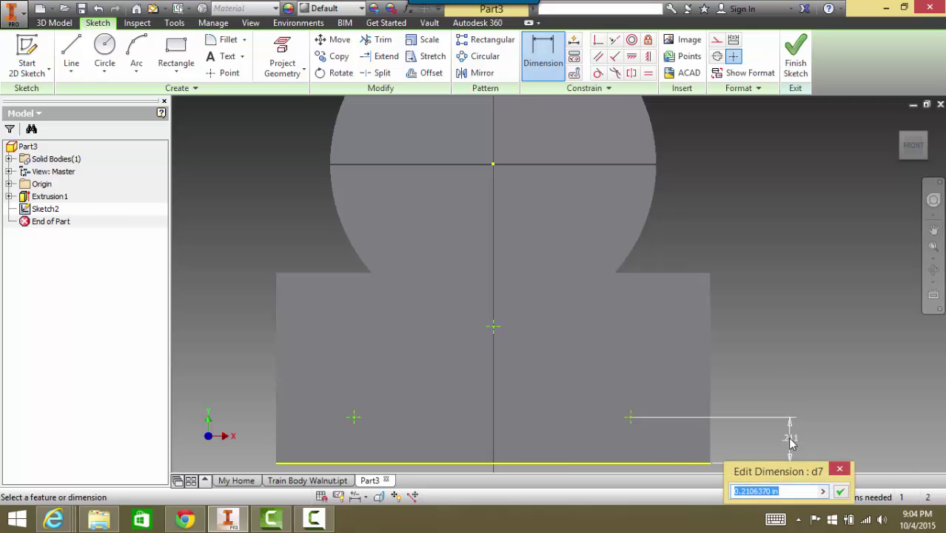
type(".125")
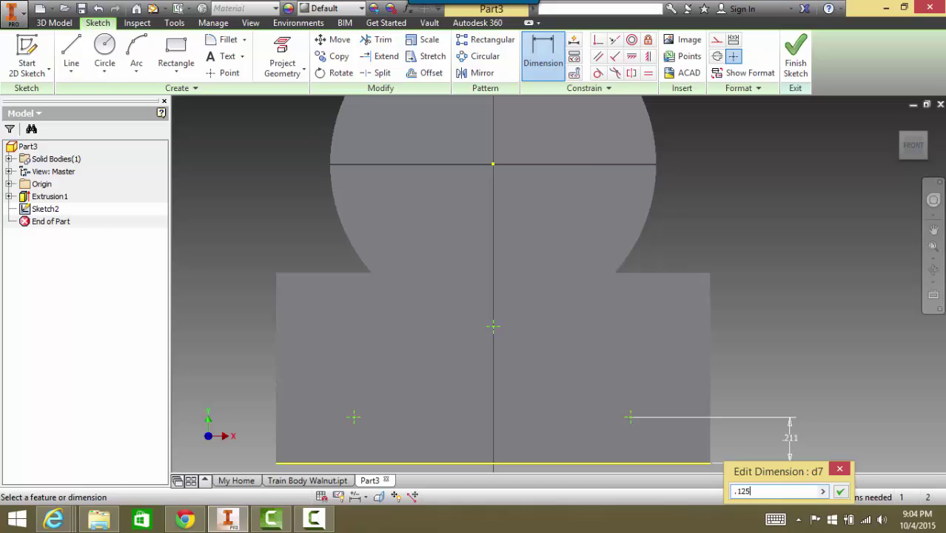
key("Return")
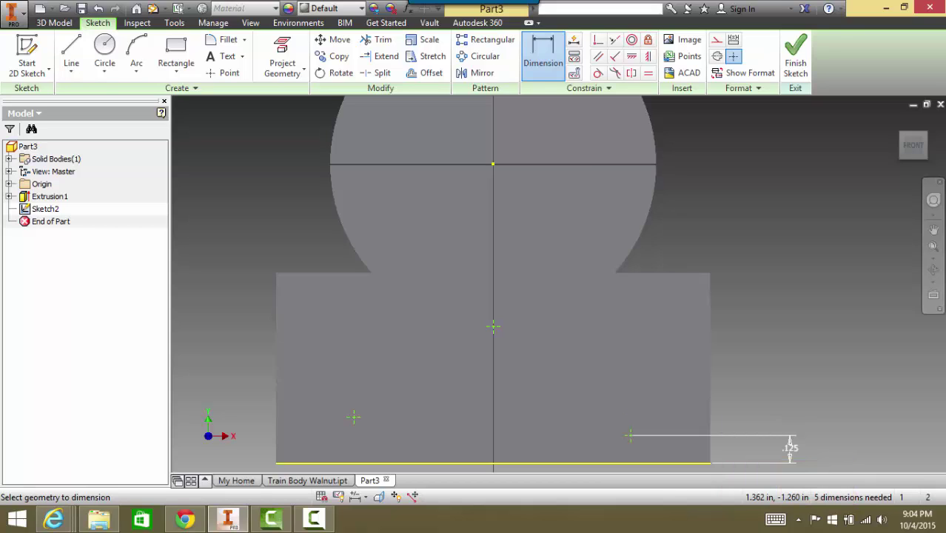
Step: Dimension the lower left point 0.125 in above the bottom edge of the front face
left_click(354, 417)
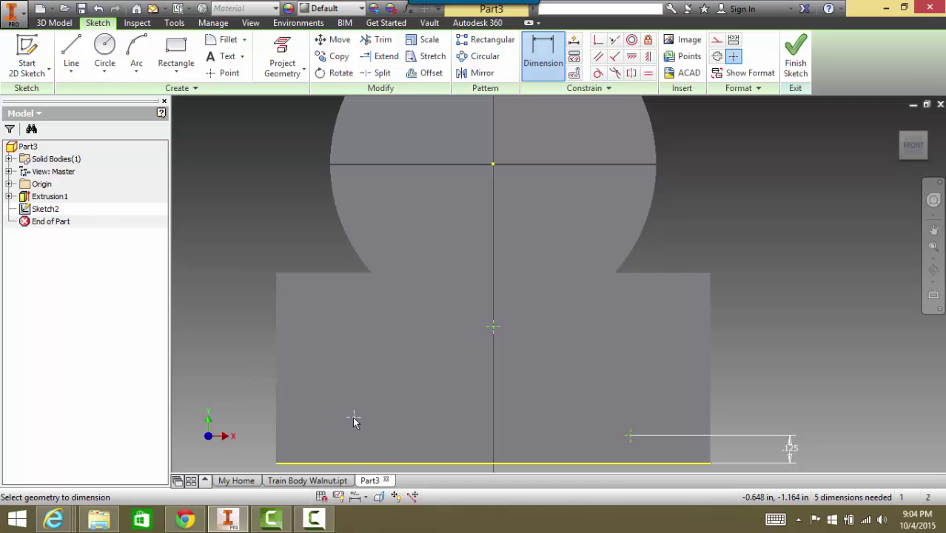
left_click(354, 464)
left_click(252, 442)
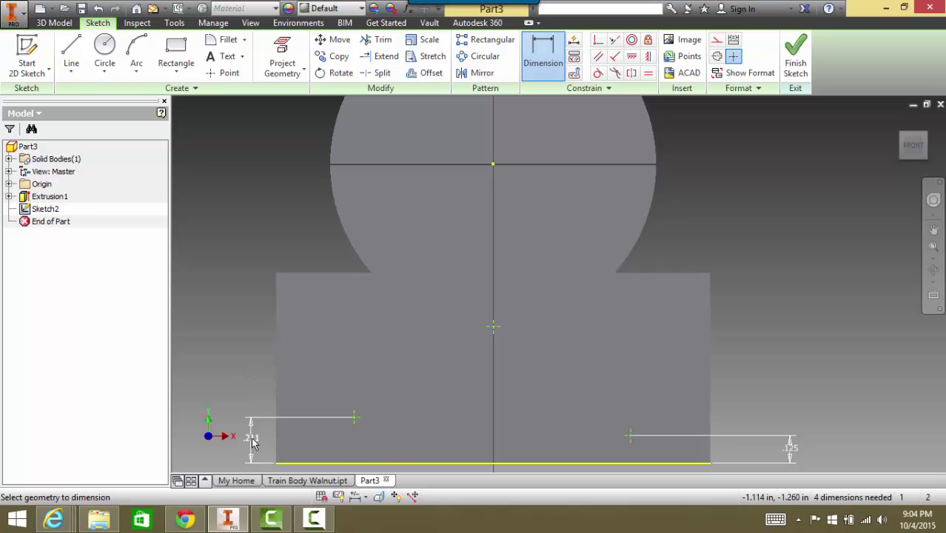
type(".125")
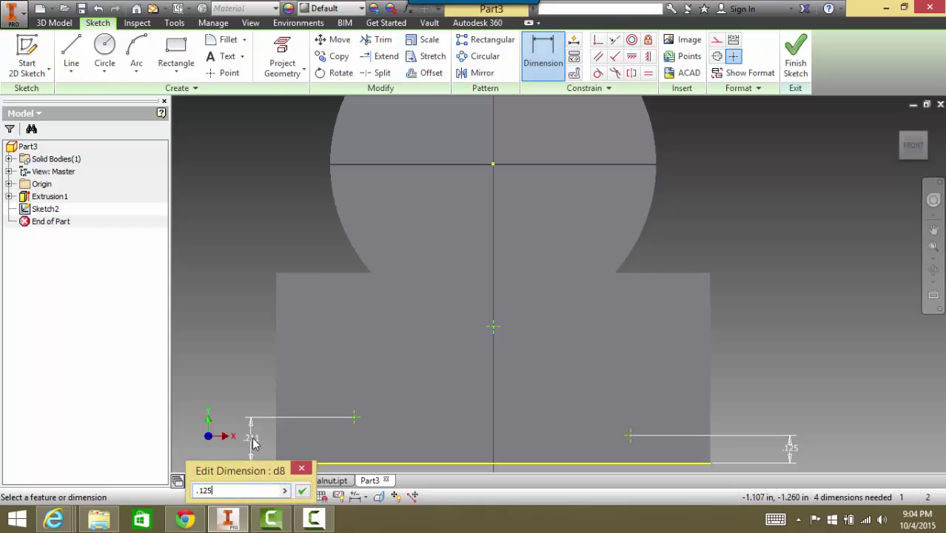
key("Return")
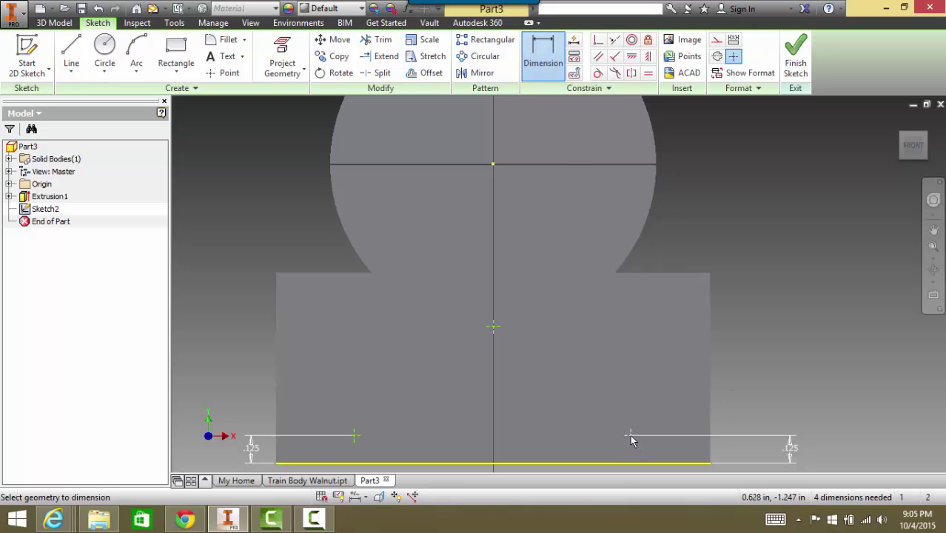
Step: Dimension the lower right point 0.375 in from the right vertical edge of the front face
left_click(630, 435)
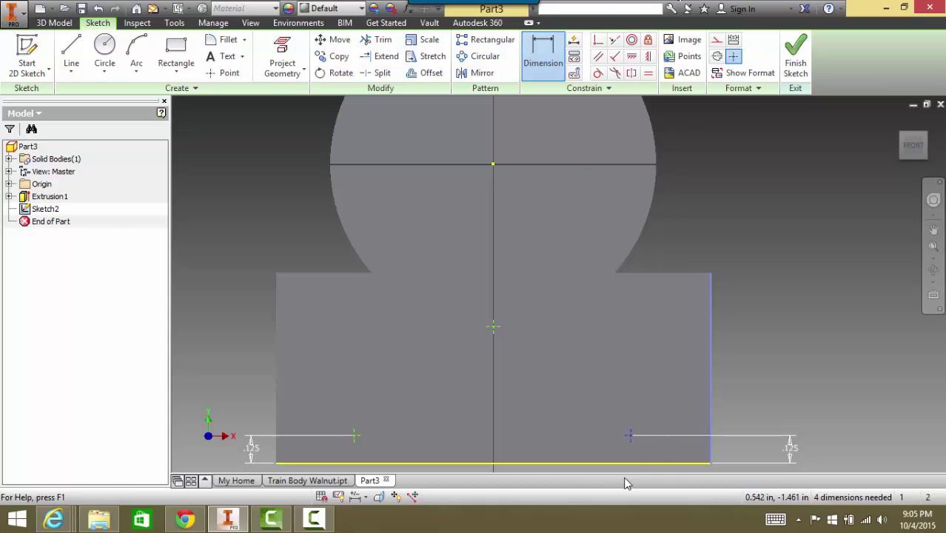
left_click(712, 428)
left_click(670, 397)
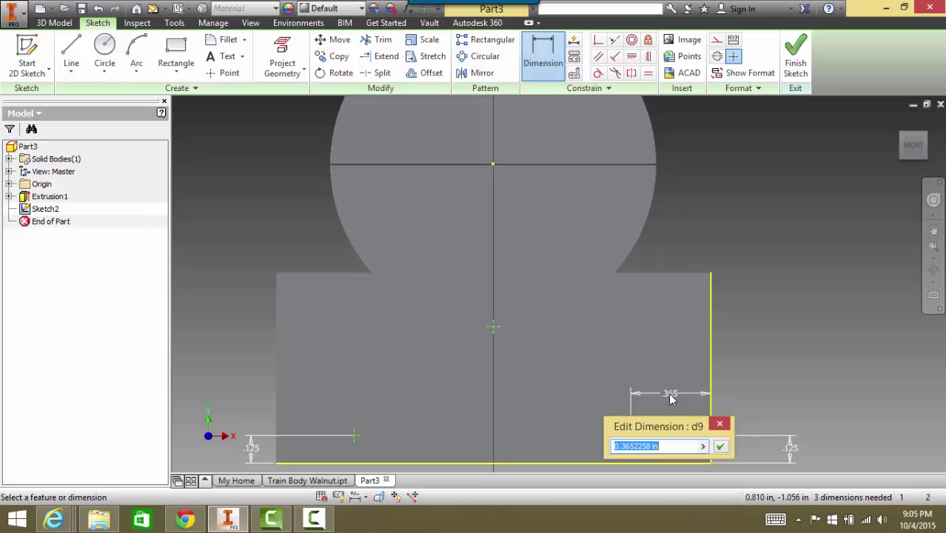
type(".375")
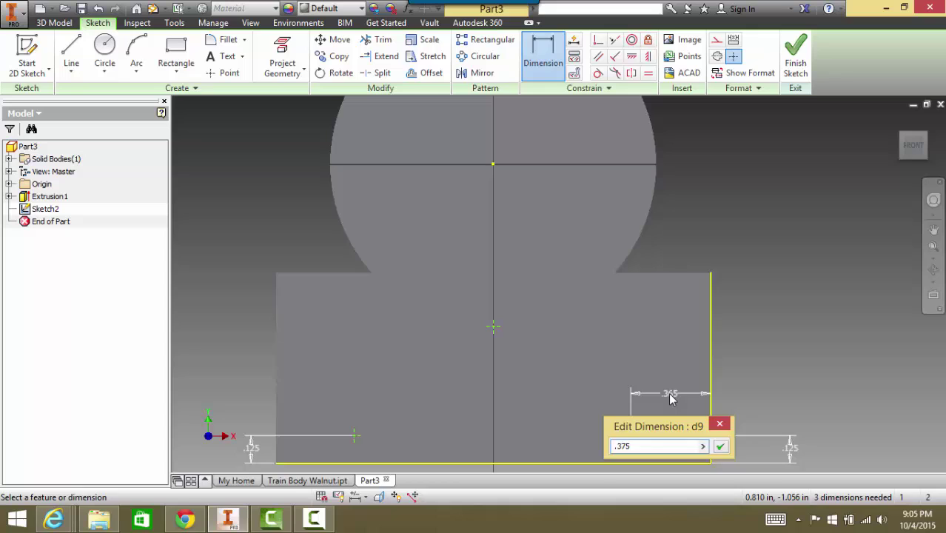
key("Return")
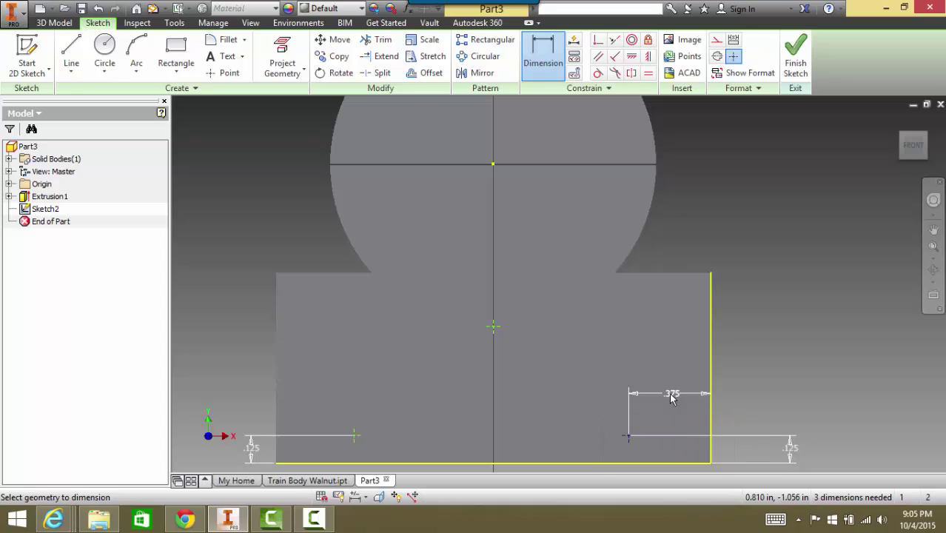
Step: Dimension the lower left point 0.375 in from the left vertical edge of the front face
left_click(354, 437)
left_click(276, 426)
left_click(317, 402)
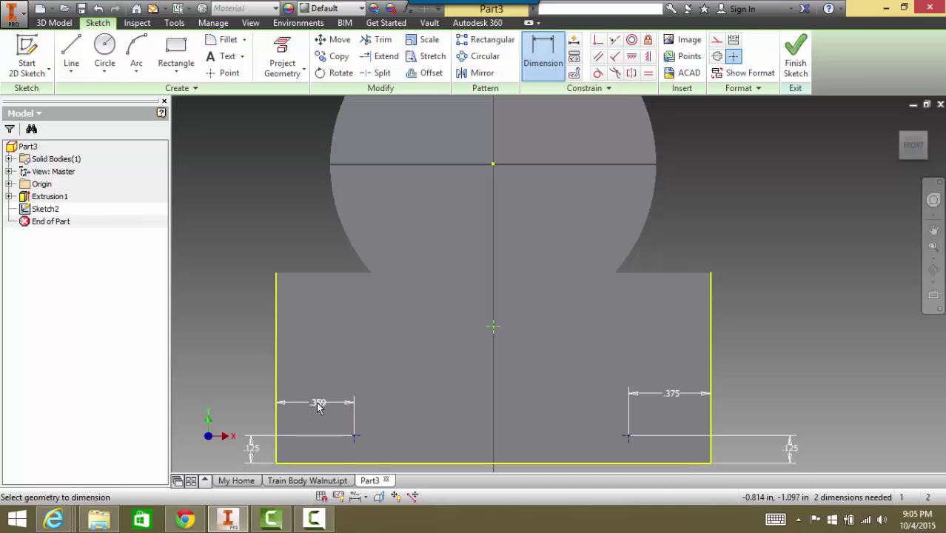
type(".375")
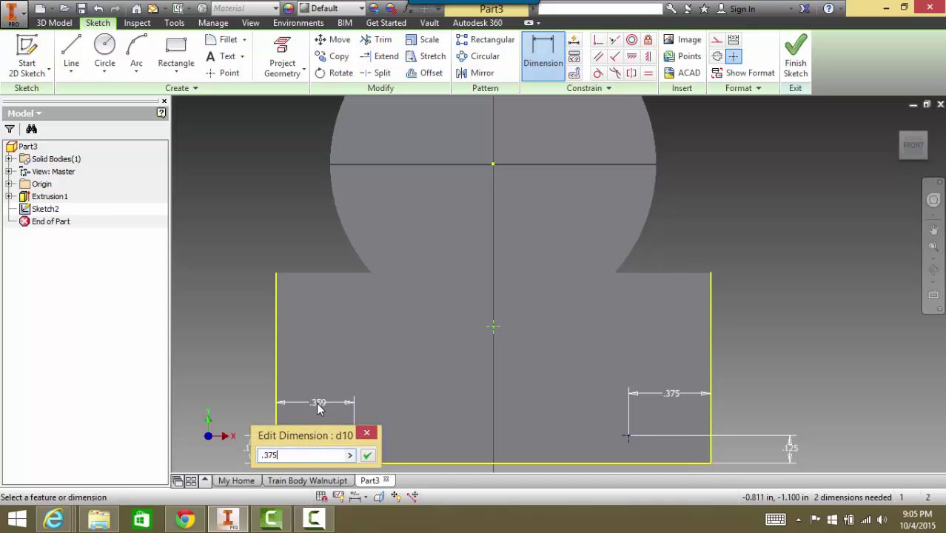
key("Return")
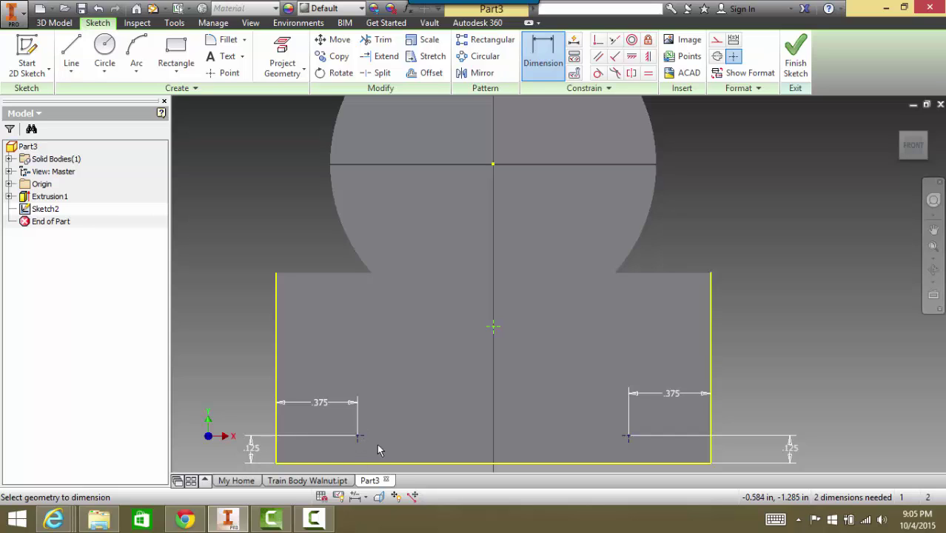
Step: Dimension the centreline point 0.625 in above the bottom edge of the front face and finish the sketch
left_click(494, 326)
left_click(524, 463)
left_click(539, 391)
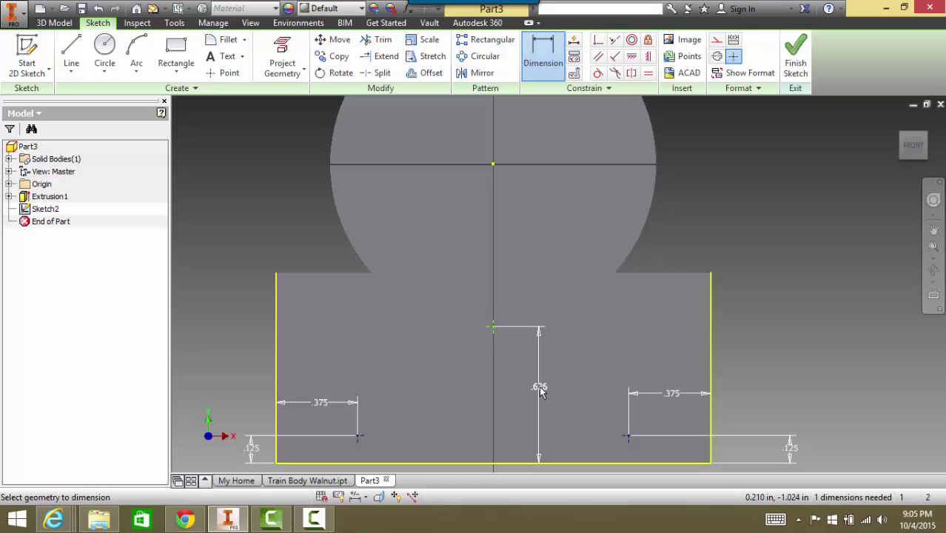
left_click(540, 393)
type(".625")
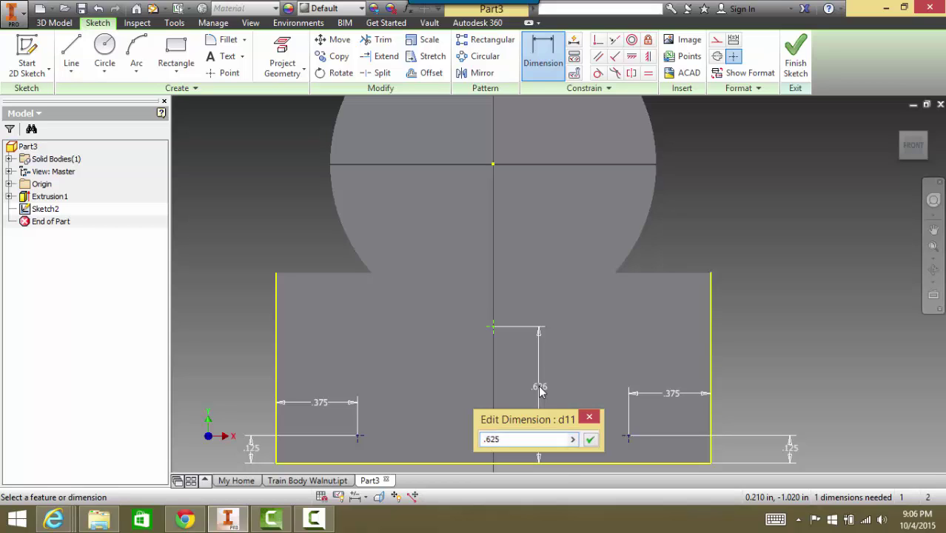
key("Return")
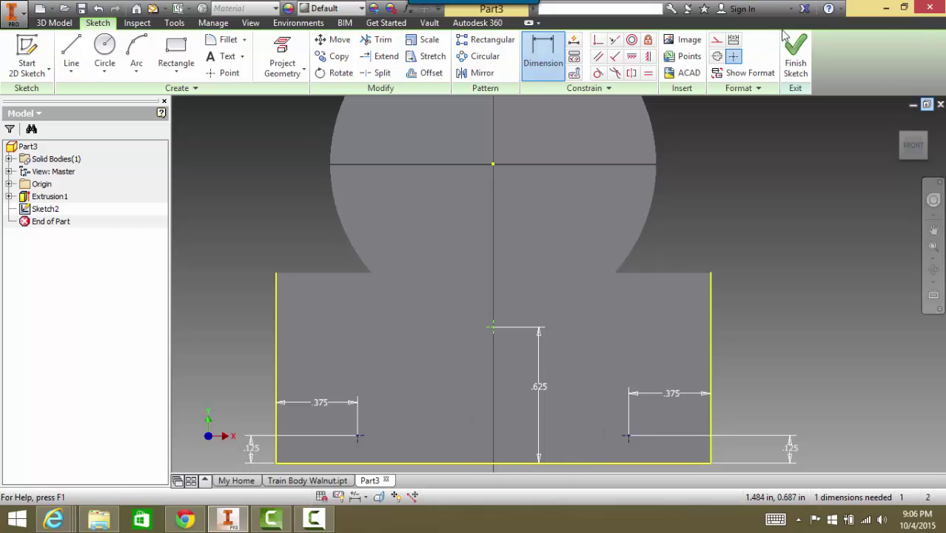
left_click(795, 55)
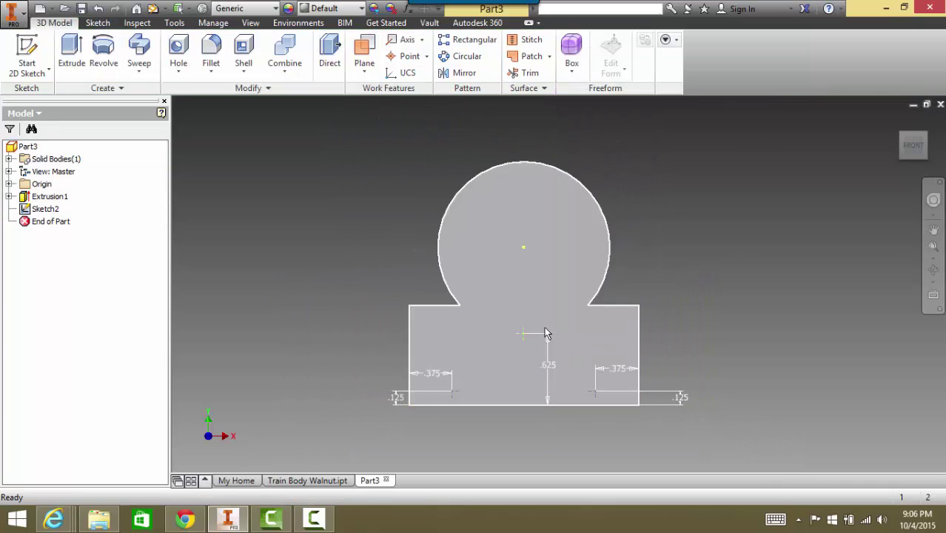
Step: Create plain drilled holes at the three sketch points, 0.125 in in diameter and 0.125 in deep
scroll(509, 333, "up", 3)
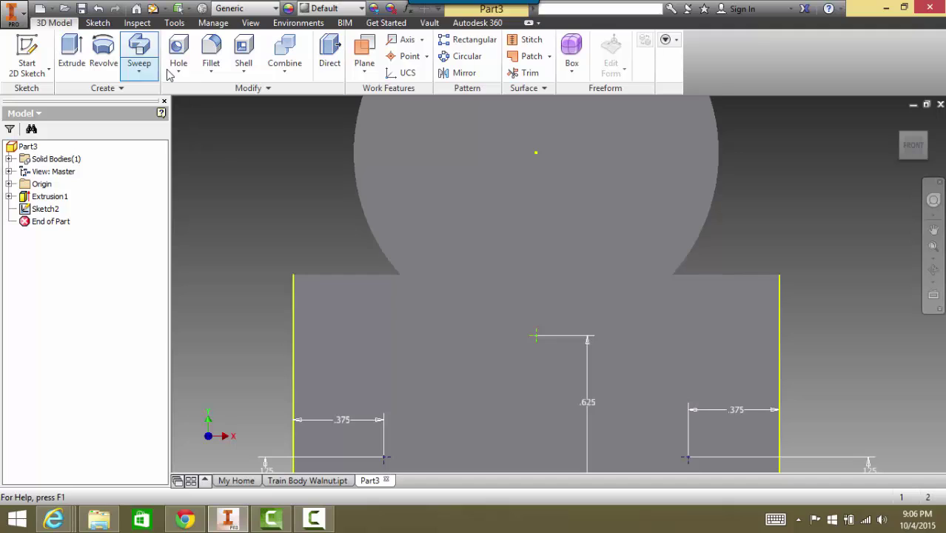
left_click(183, 72)
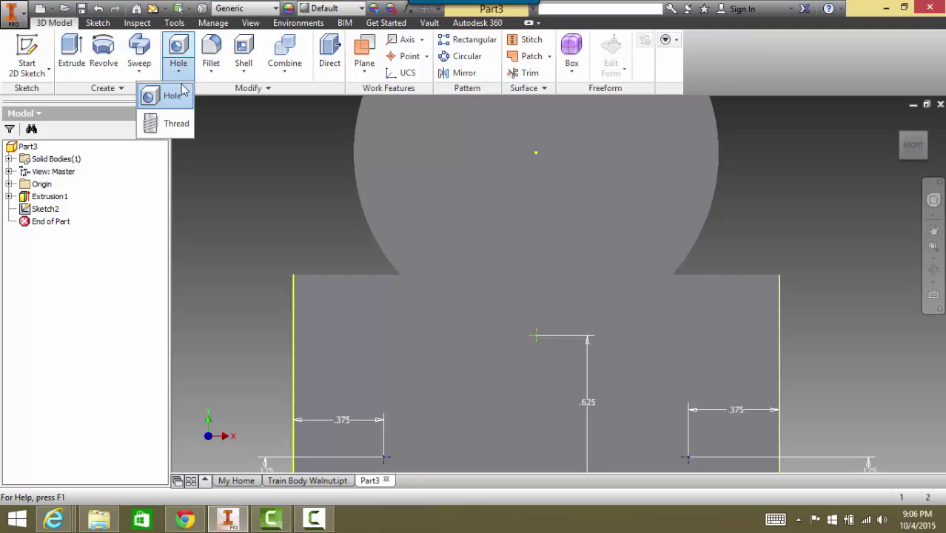
left_click(183, 45)
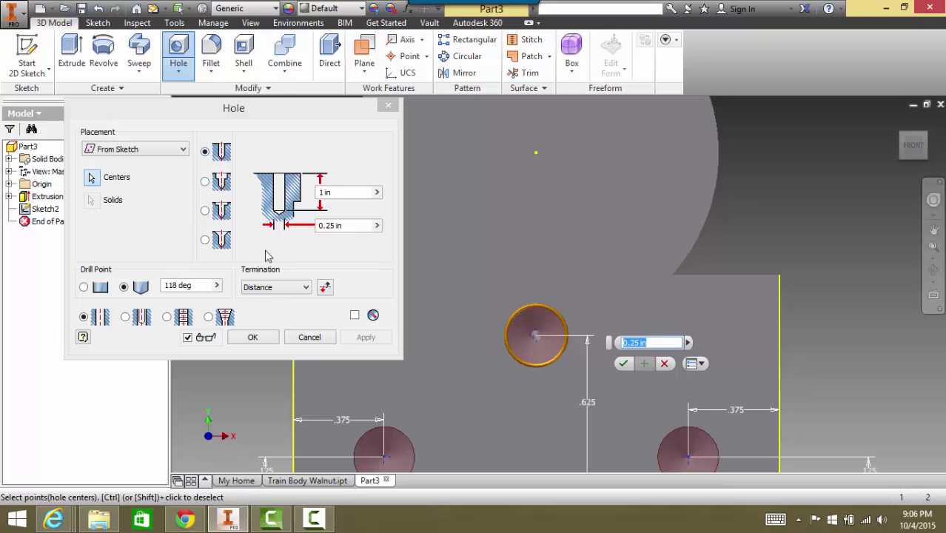
left_click(376, 226)
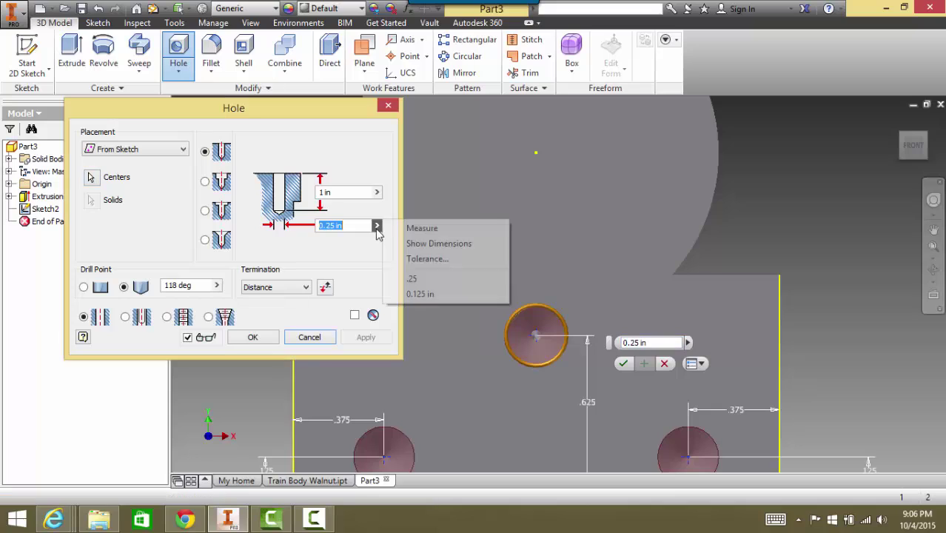
left_click(420, 294)
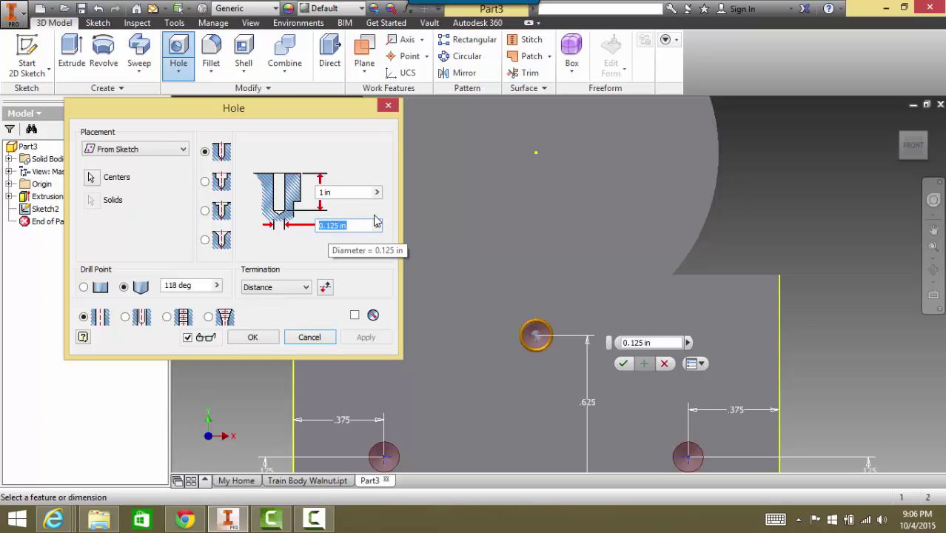
left_click(377, 193)
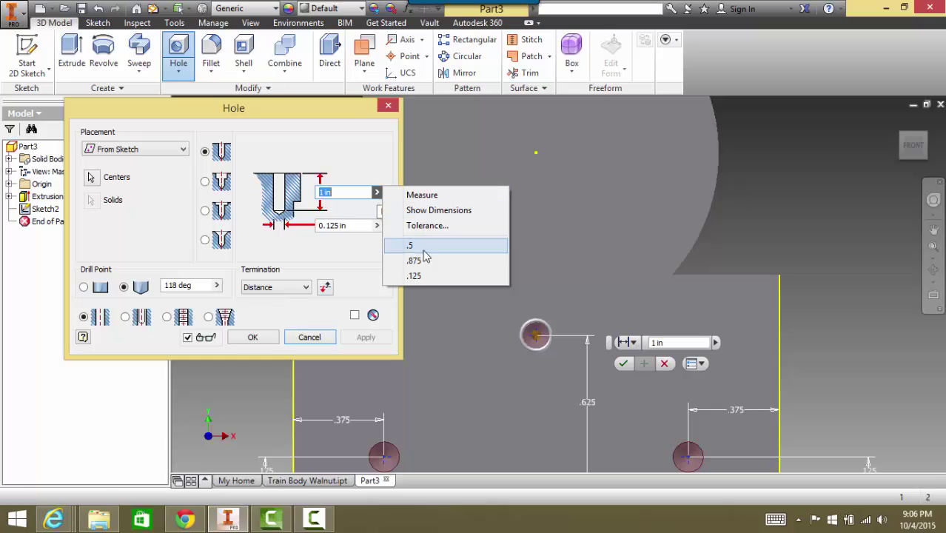
left_click(420, 279)
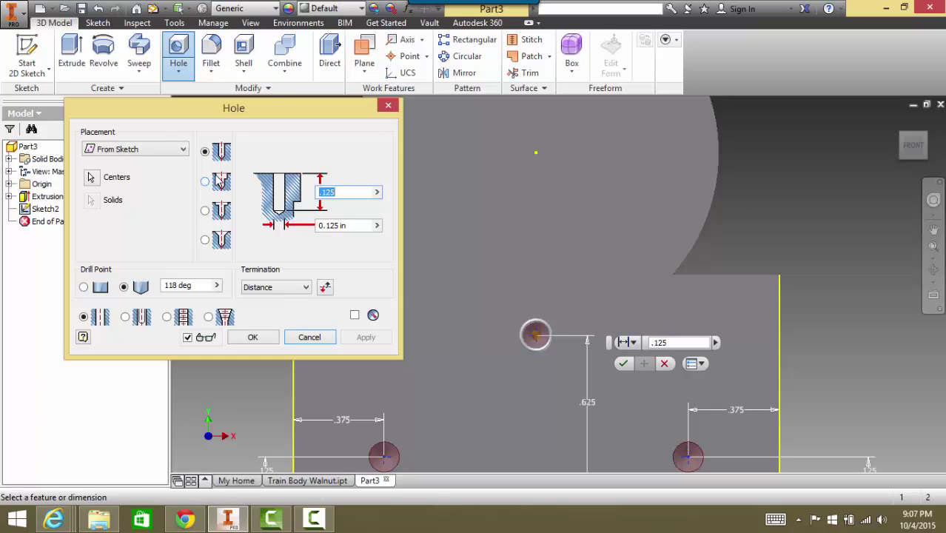
left_click(205, 150)
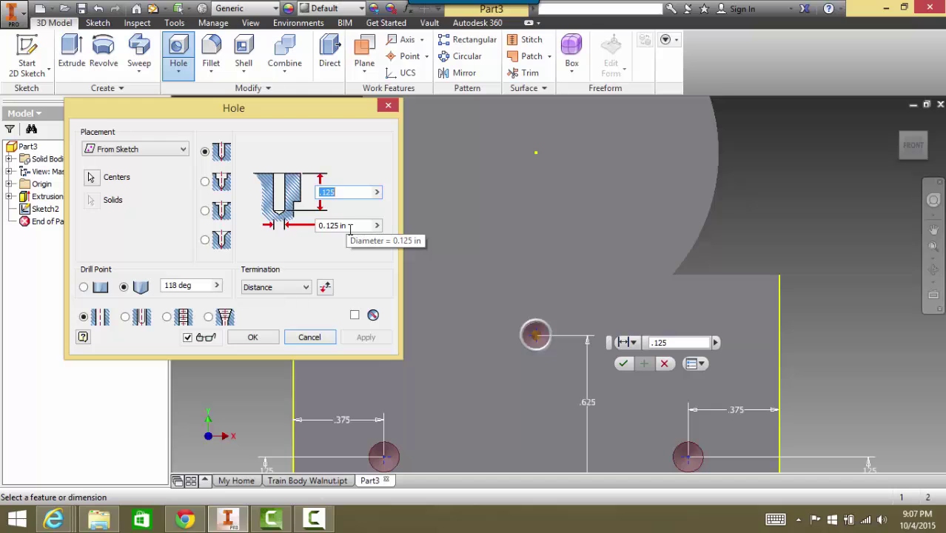
left_click(253, 337)
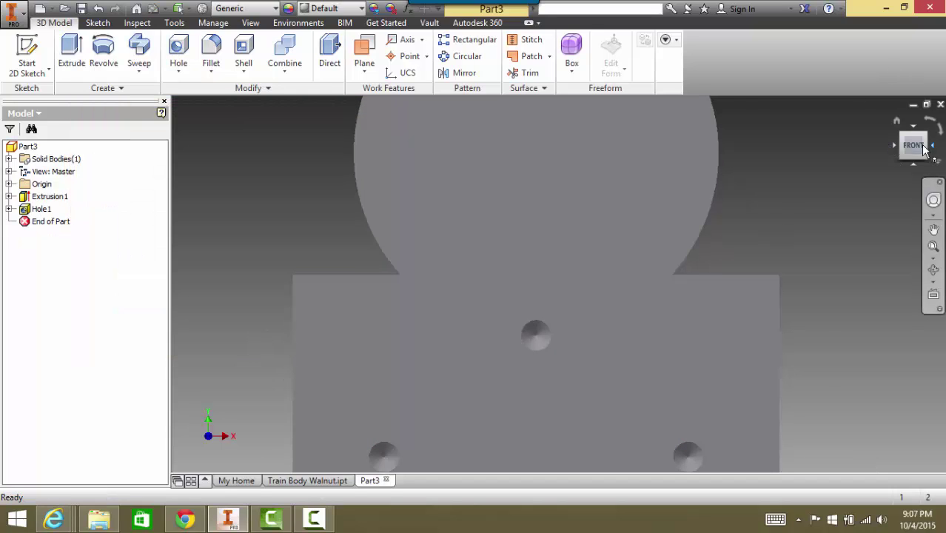
Step: Start a new 2D sketch on the right side face of the train body's rectangular base
mouse_move(926, 152)
left_mouse_down()
mouse_move(905, 143)
mouse_move(924, 152)
left_mouse_up()
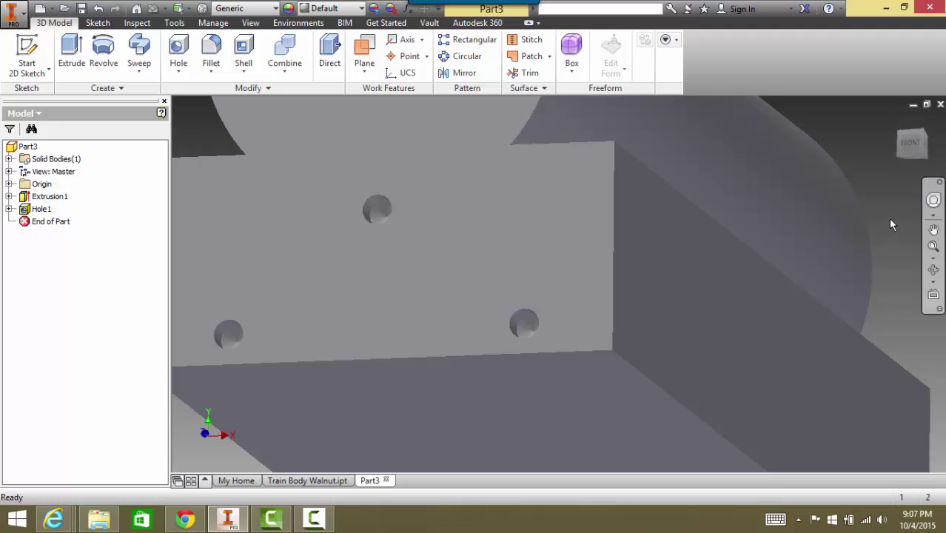
left_click(897, 122)
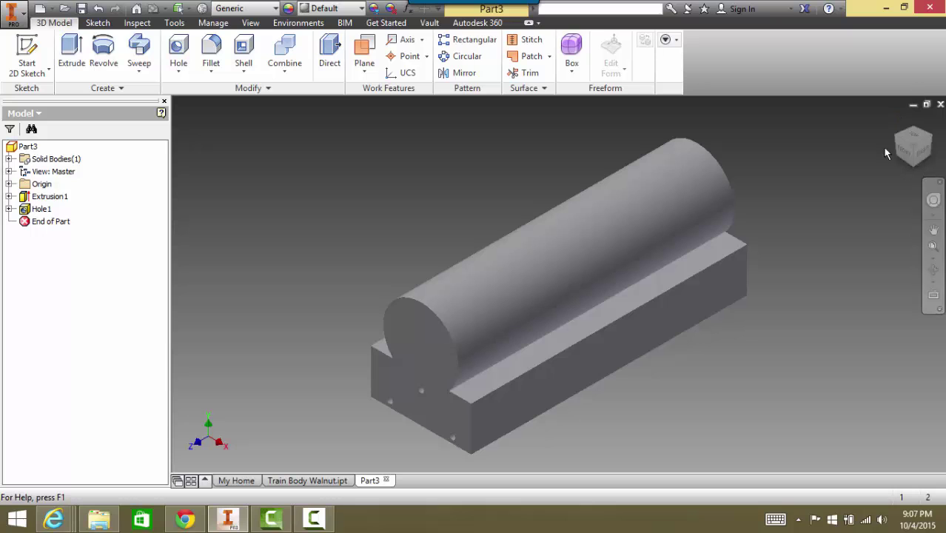
left_click(26, 60)
left_click(628, 341)
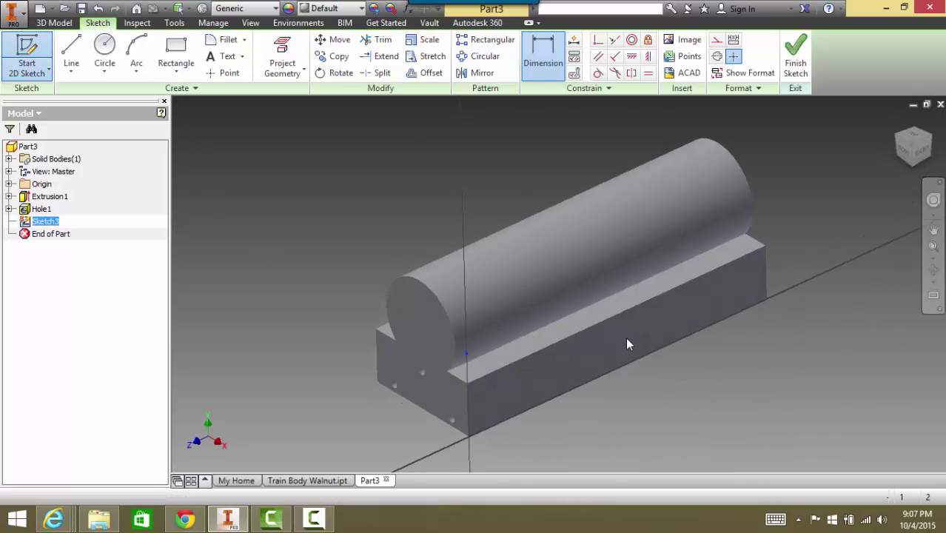
key("F2")
mouse_move(732, 353)
left_mouse_down()
mouse_move(417, 309)
mouse_move(539, 330)
left_mouse_up()
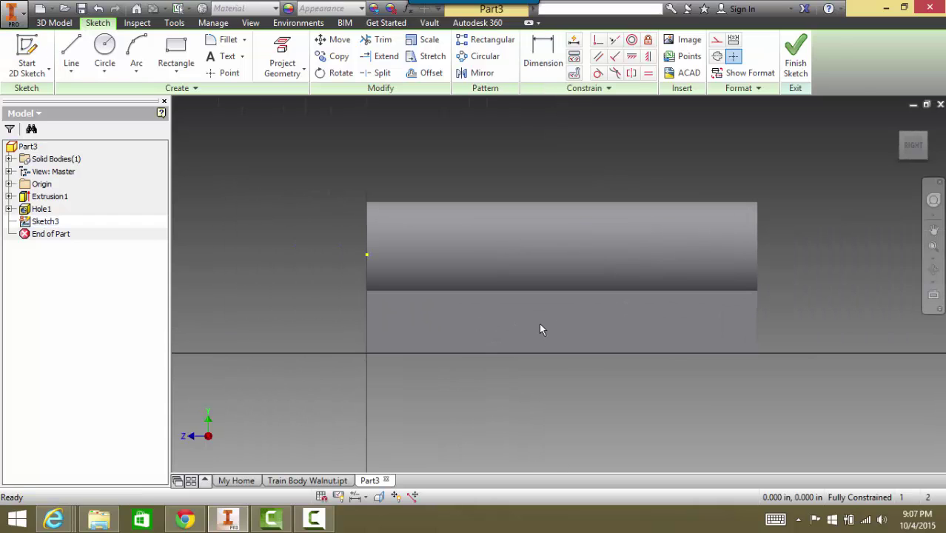
Step: Place two level points about 0.42 in above the side face's bottom edge, about 0.75 in and 4.85 in from its front edge
left_click(224, 75)
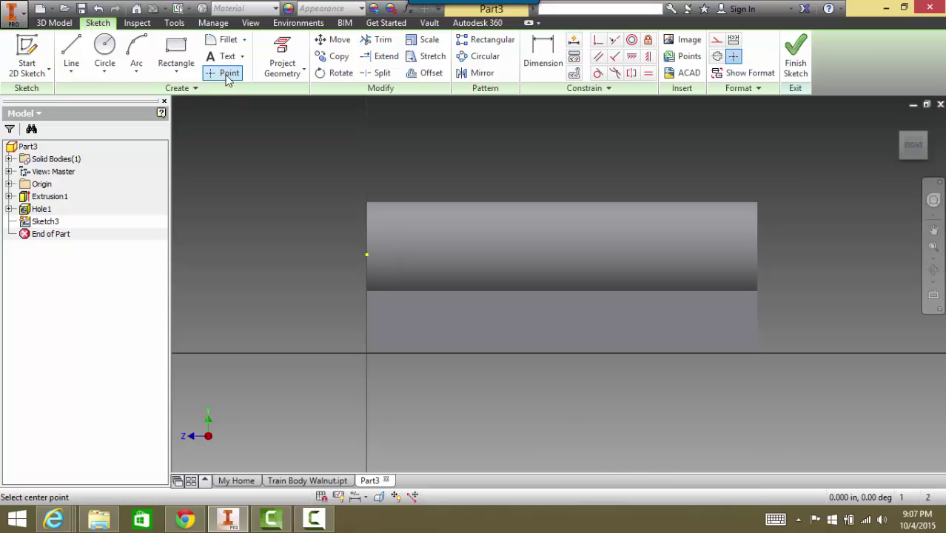
left_click(420, 322)
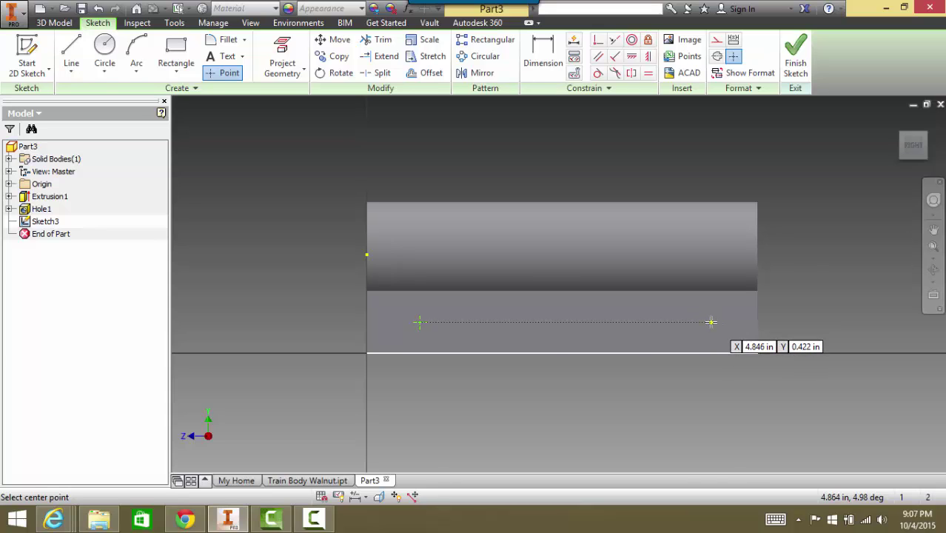
left_click(711, 322)
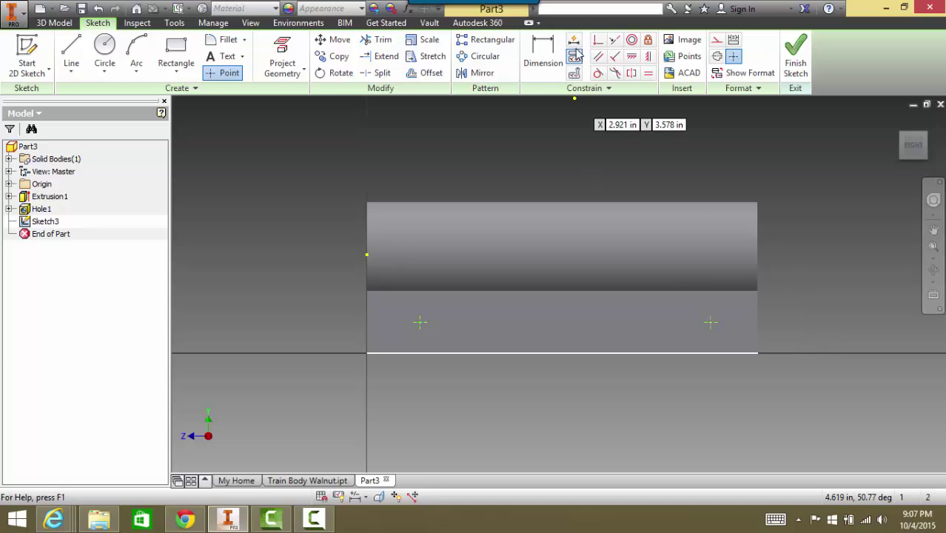
Step: Dimension the front point on the side face 1 in from the face's front edge
left_click(540, 58)
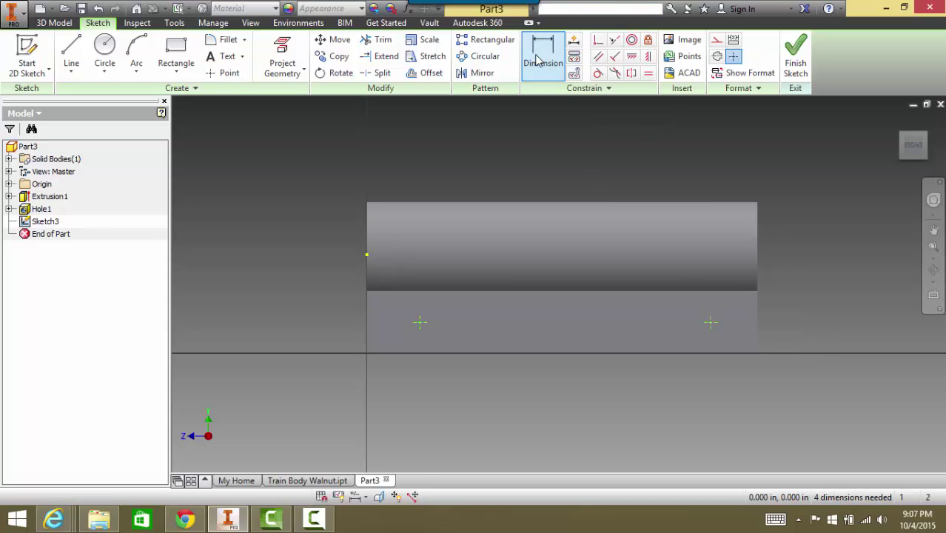
left_click(540, 59)
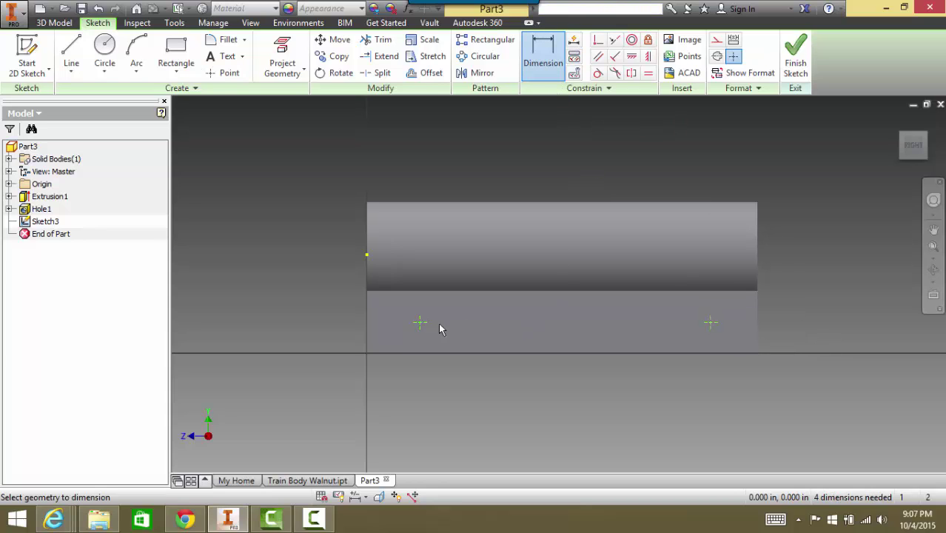
left_click(419, 323)
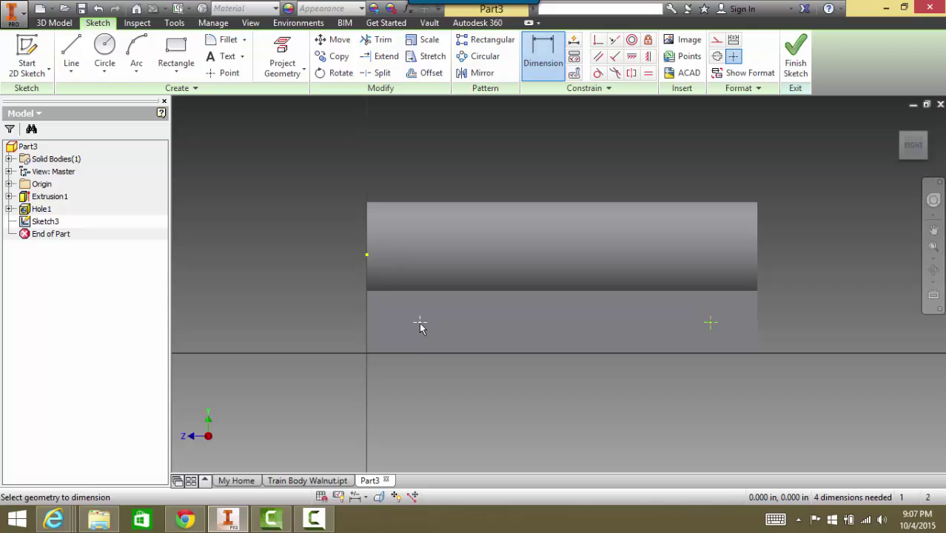
left_click(368, 323)
left_click(401, 391)
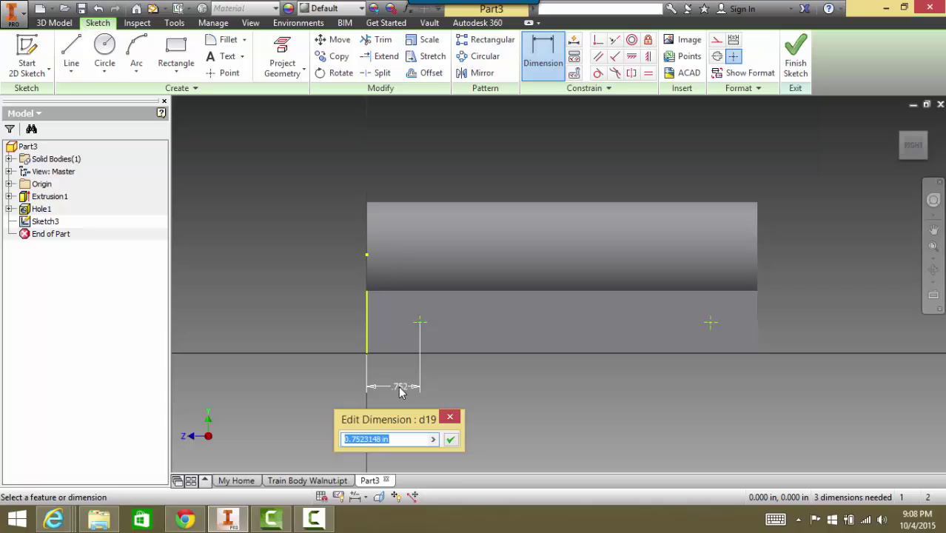
type("1")
key("Return")
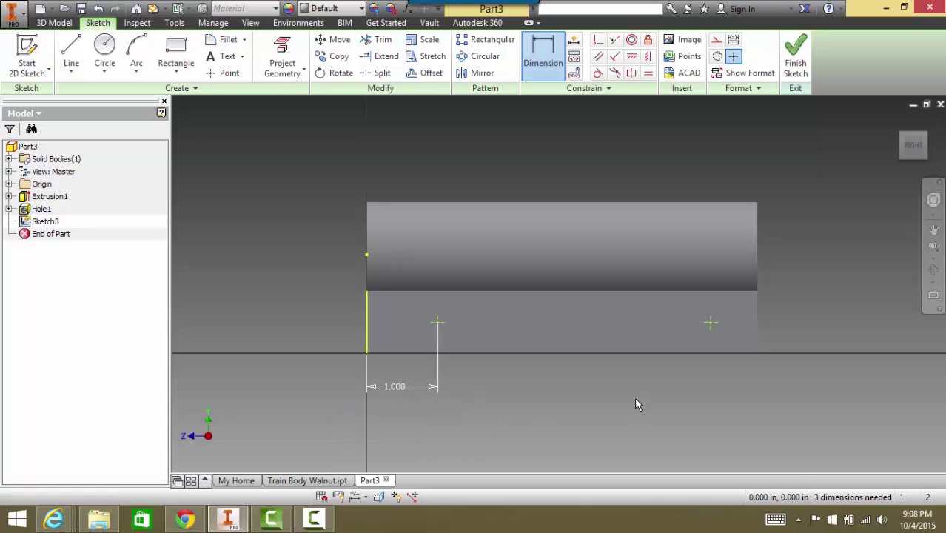
Step: Dimension the rear point on the side face 1 in from the face's back edge
left_click(710, 324)
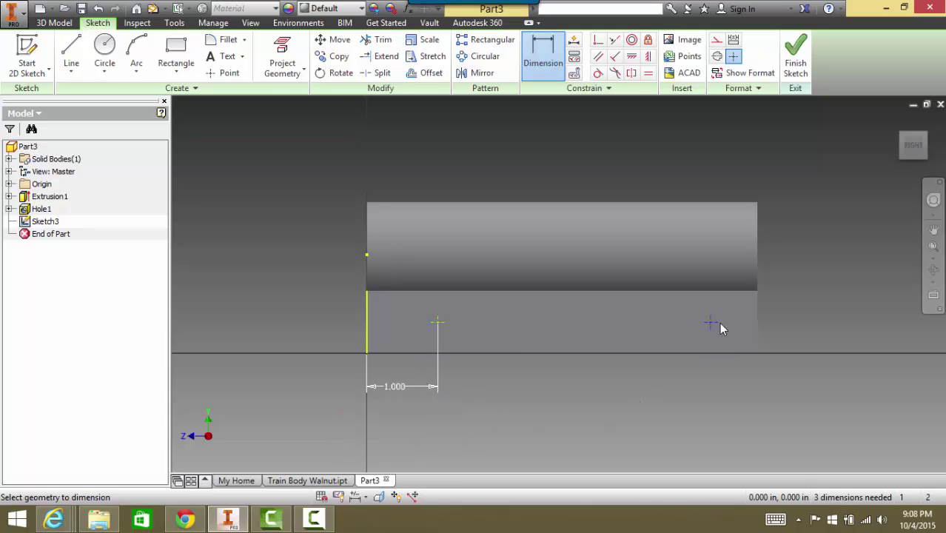
left_click(758, 330)
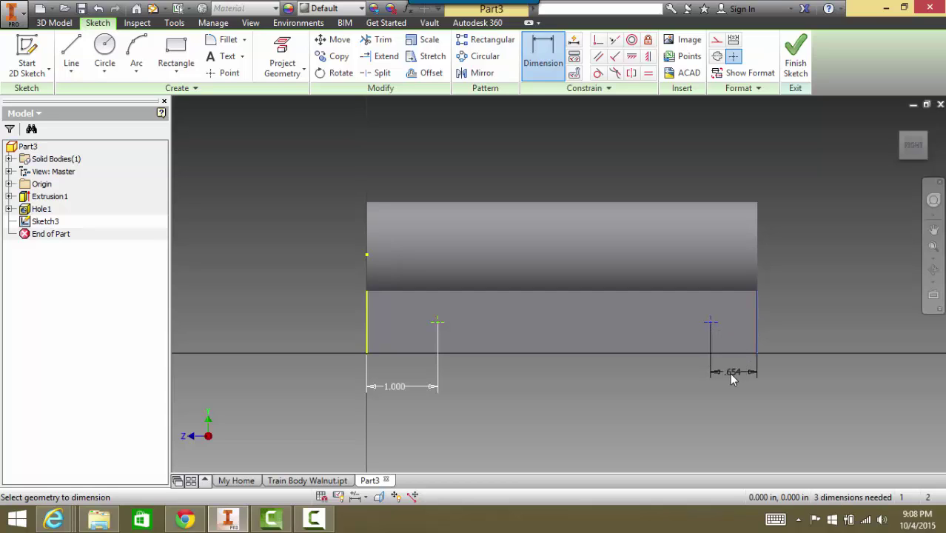
left_click(737, 382)
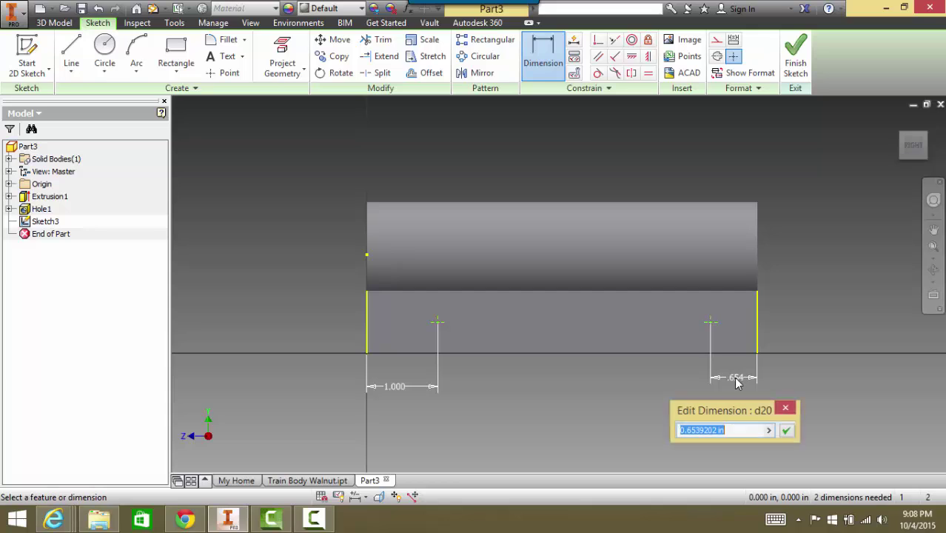
type("1")
key("Return")
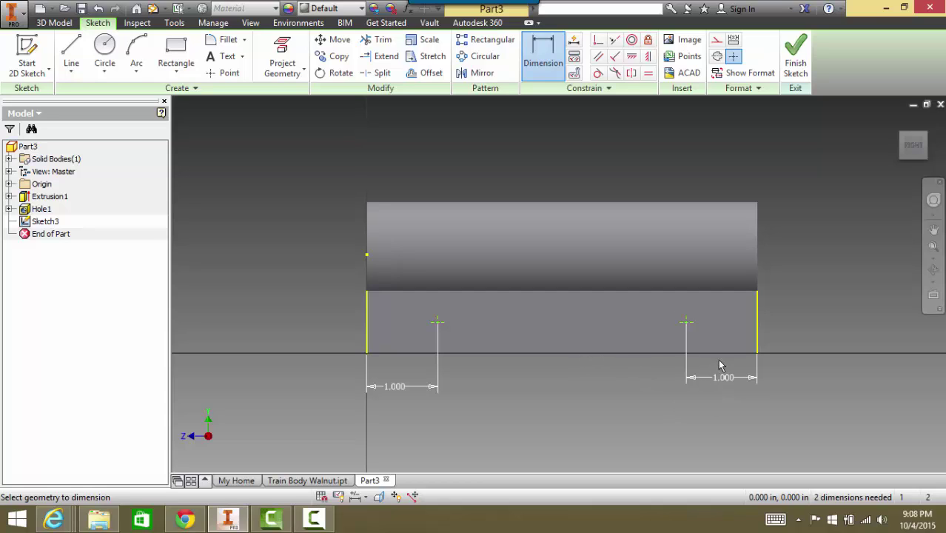
left_click(687, 323)
left_click(711, 353)
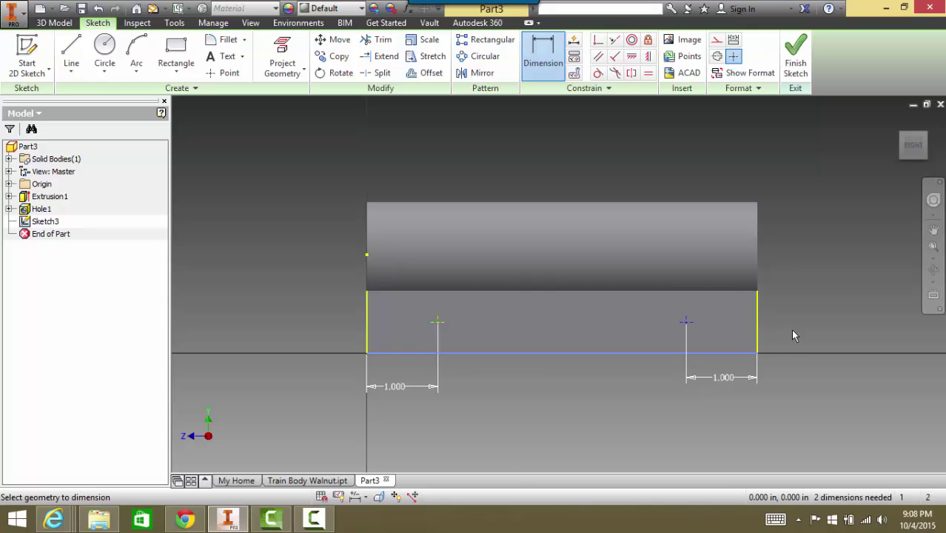
left_click(687, 326)
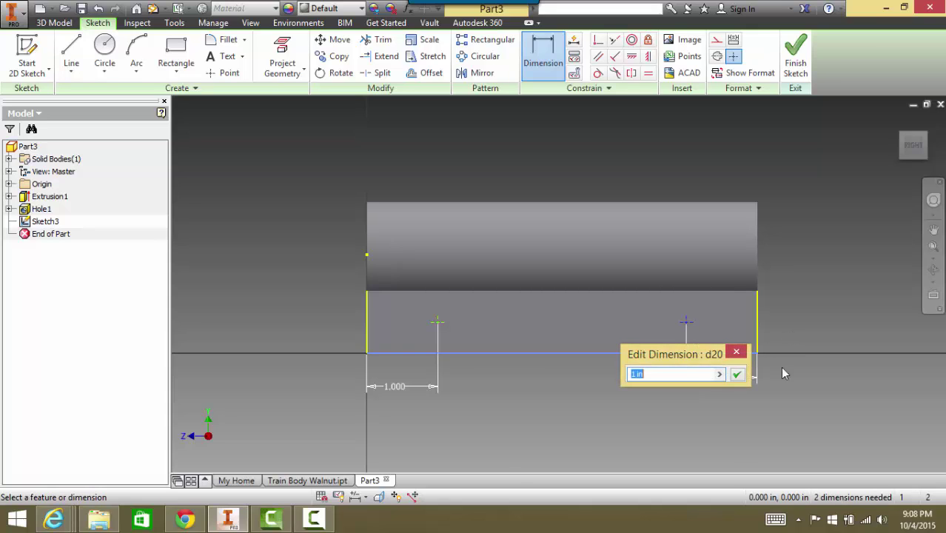
left_click(730, 353)
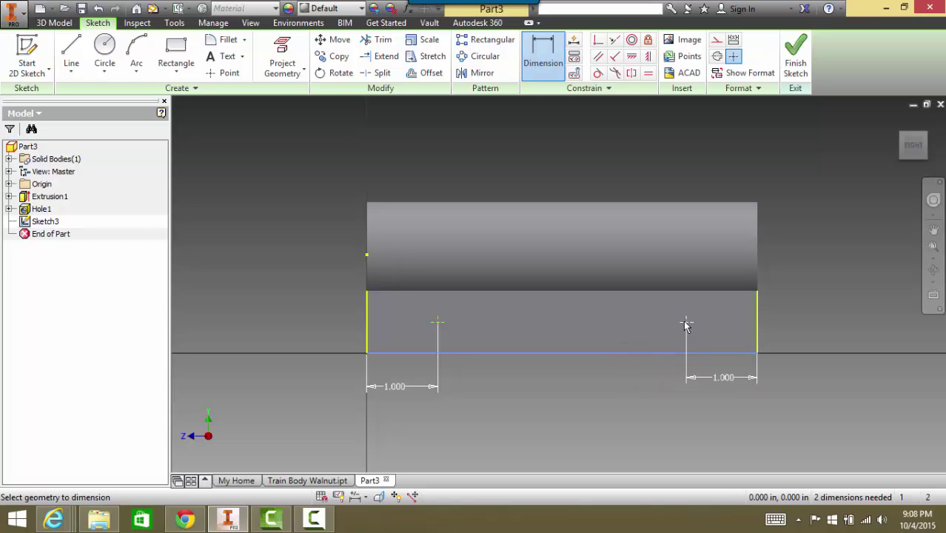
Step: Dimension the rear point 0.5 in above the side face's bottom edge
left_click(686, 323)
left_click(667, 353)
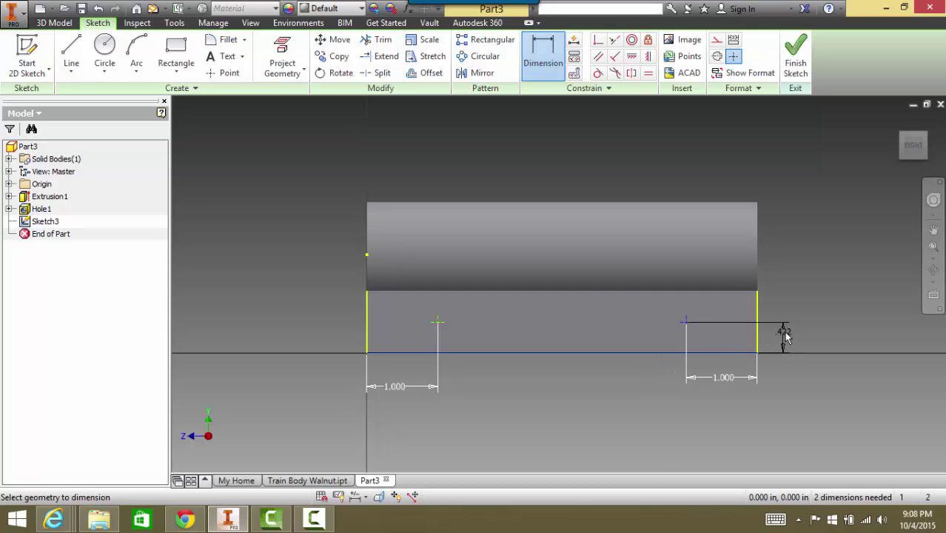
left_click(784, 343)
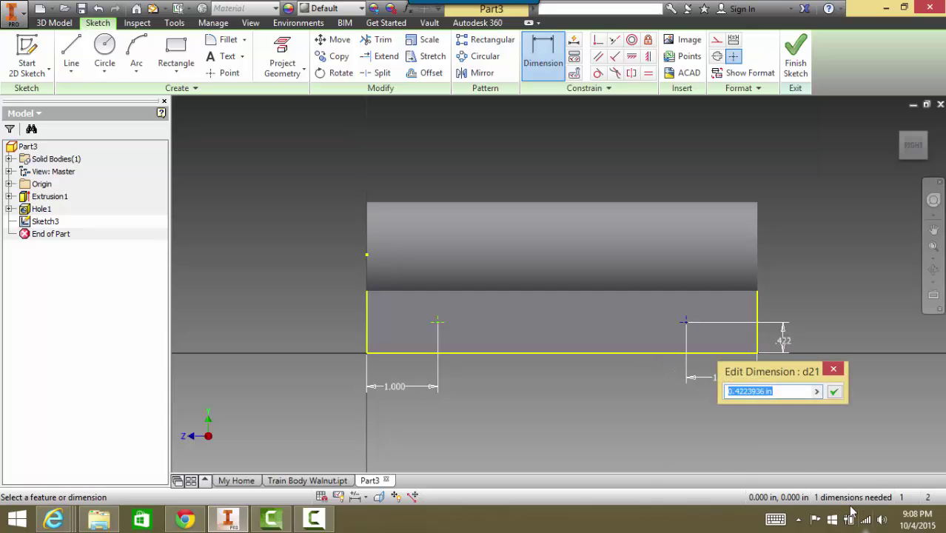
type(".")
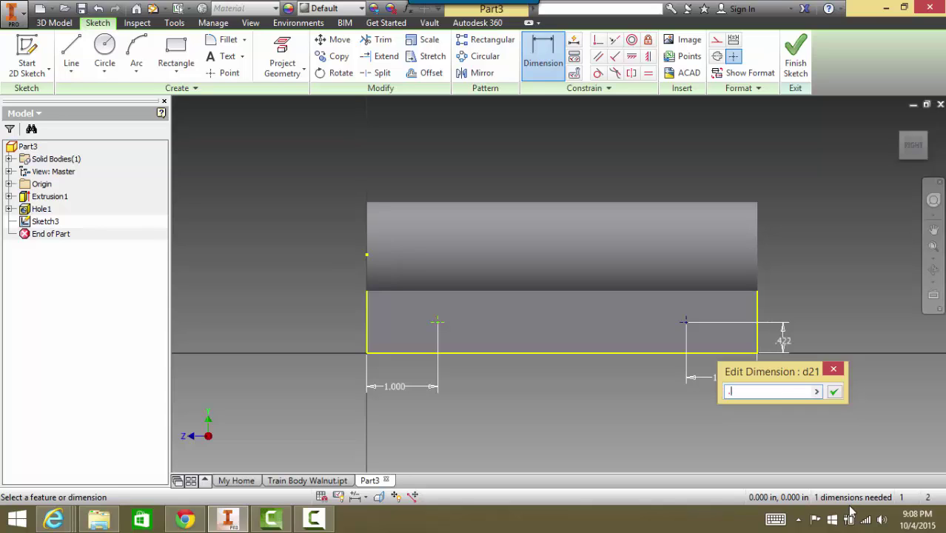
type("5")
key("Return")
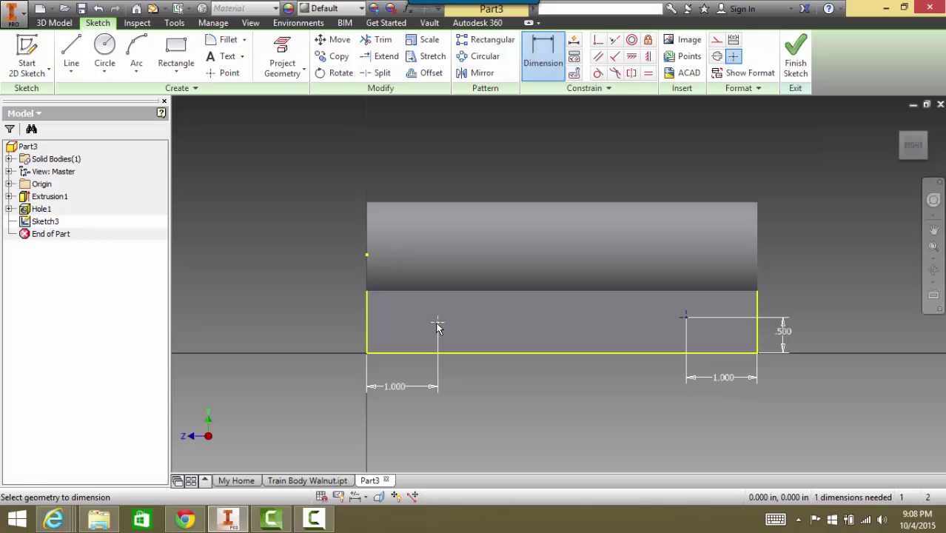
Step: Dimension the front point 0.5 in above the side face's bottom edge and finish the sketch
left_click(438, 321)
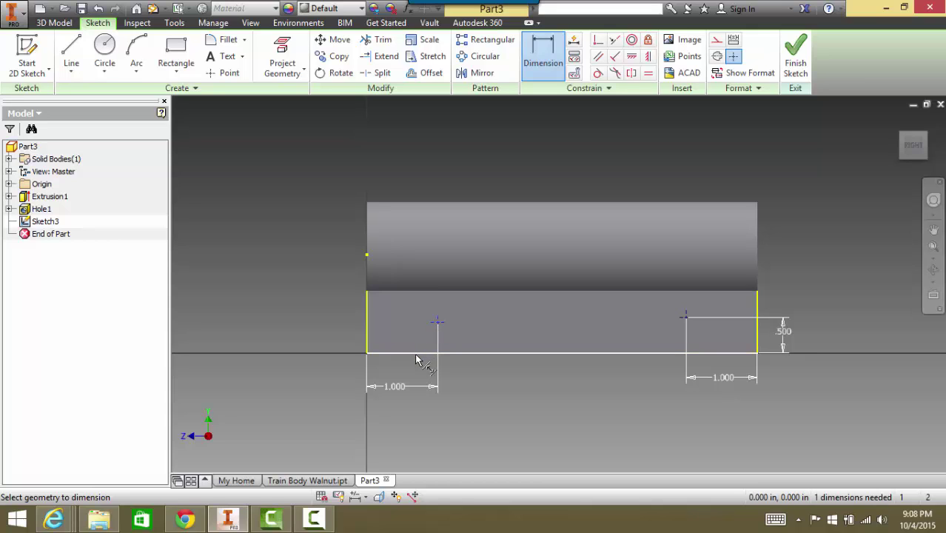
left_click(422, 353)
left_click(307, 341)
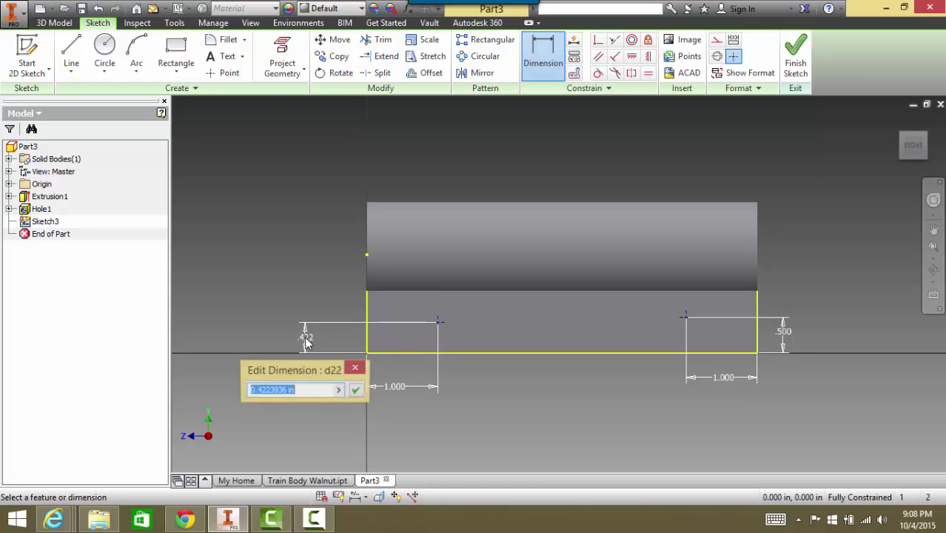
type(".5")
key("Return")
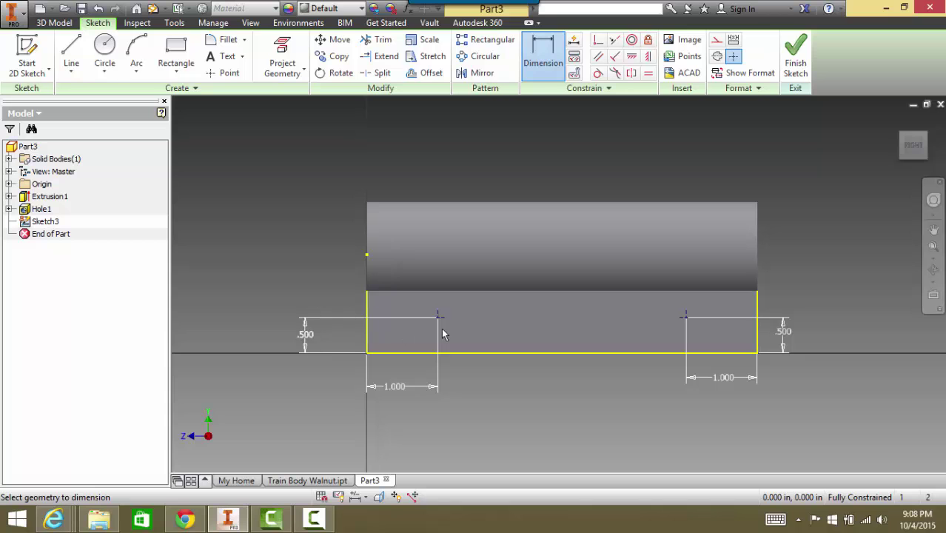
left_click(795, 59)
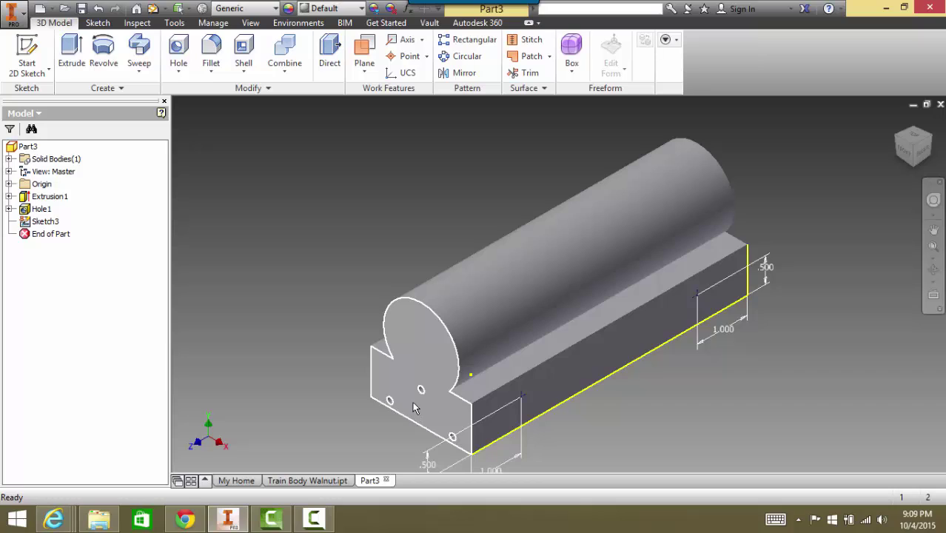
Step: Start a Hole feature at the two side-face points as tapped holes with ANSI Unified Screw Threads, size 0.25
mouse_move(413, 404)
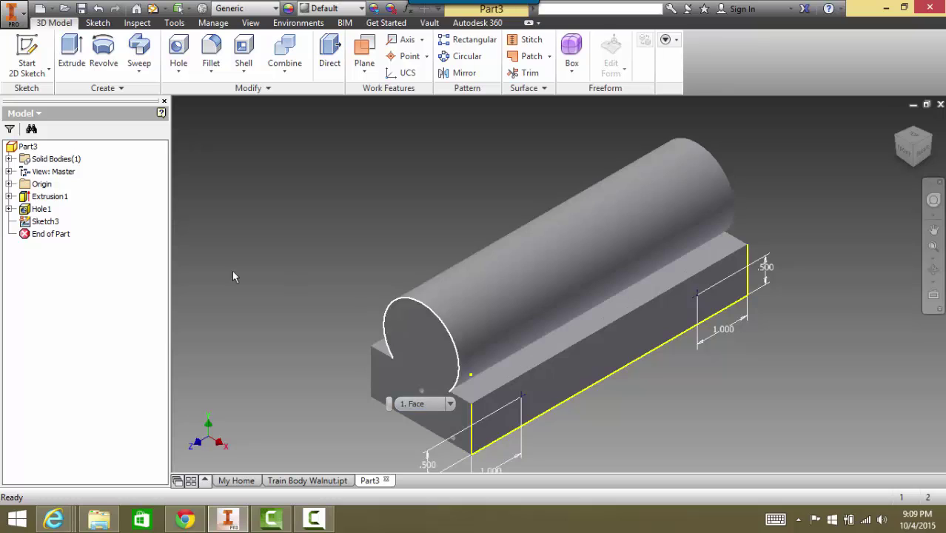
left_click(188, 74)
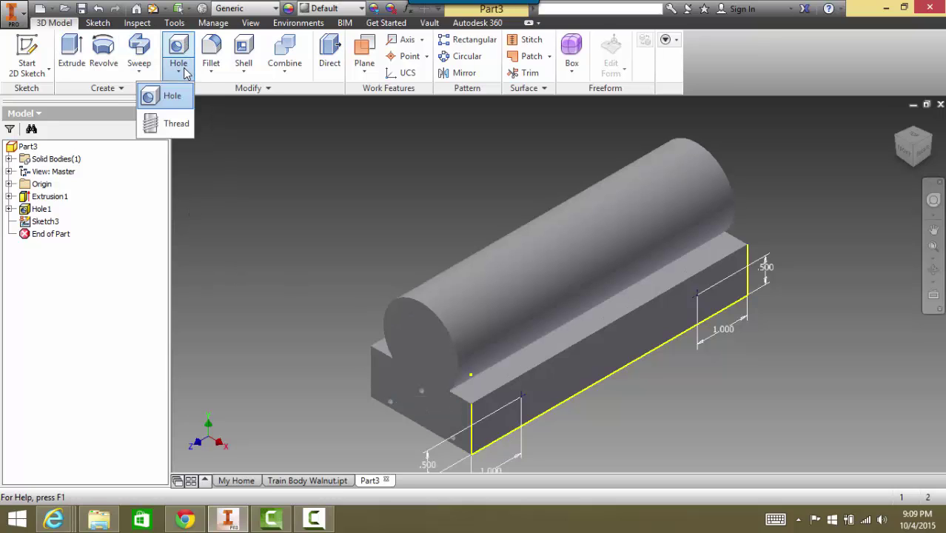
left_click(166, 96)
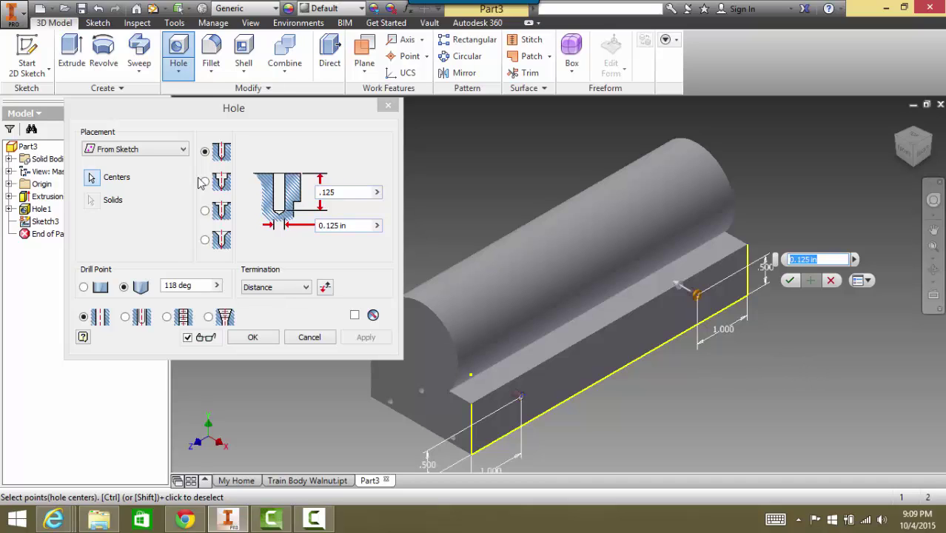
left_click(168, 318)
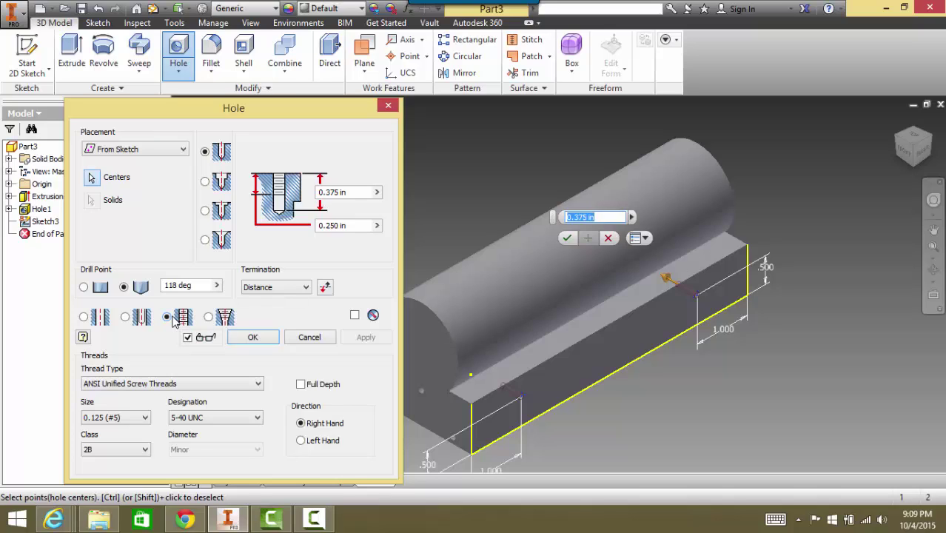
left_click(145, 417)
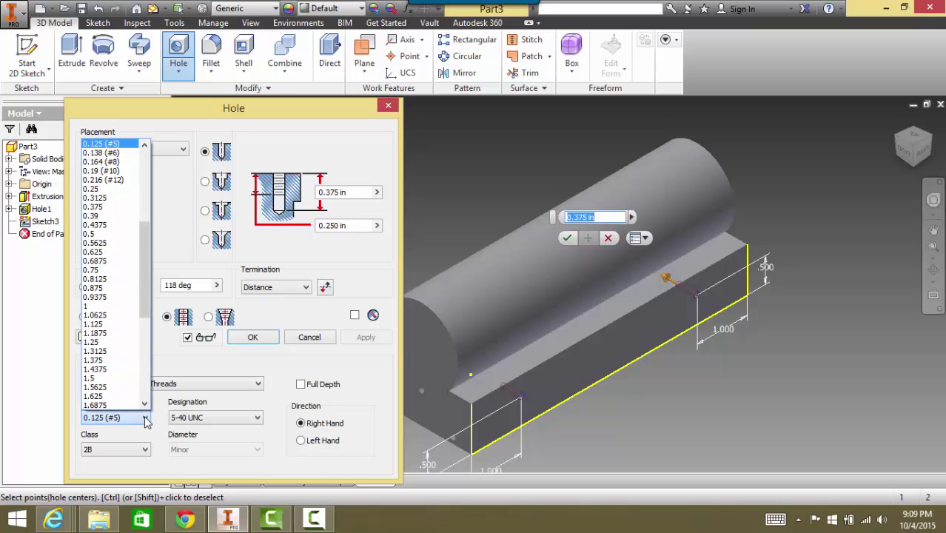
left_click(96, 189)
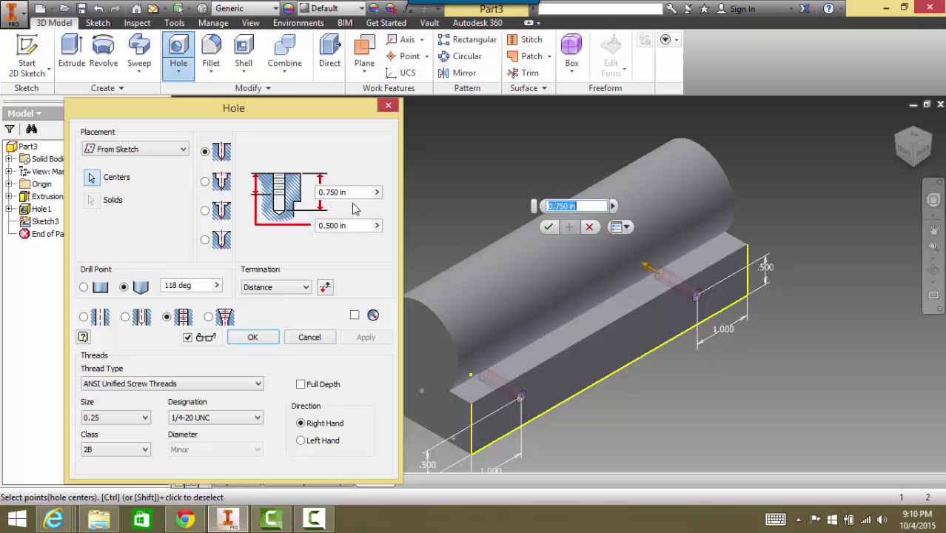
Step: Set both the hole depth and the thread depth to 0.875 in and create the two tapped holes
left_click(377, 192)
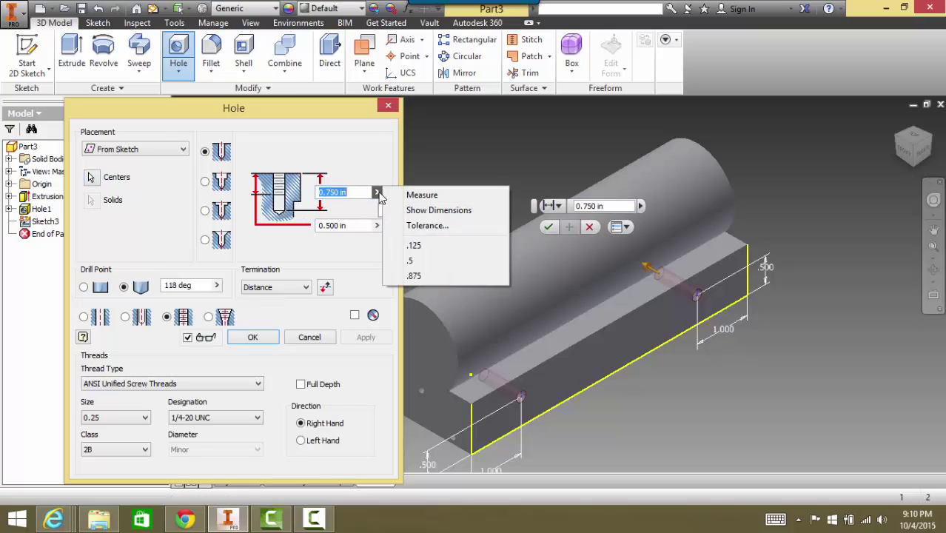
left_click(430, 276)
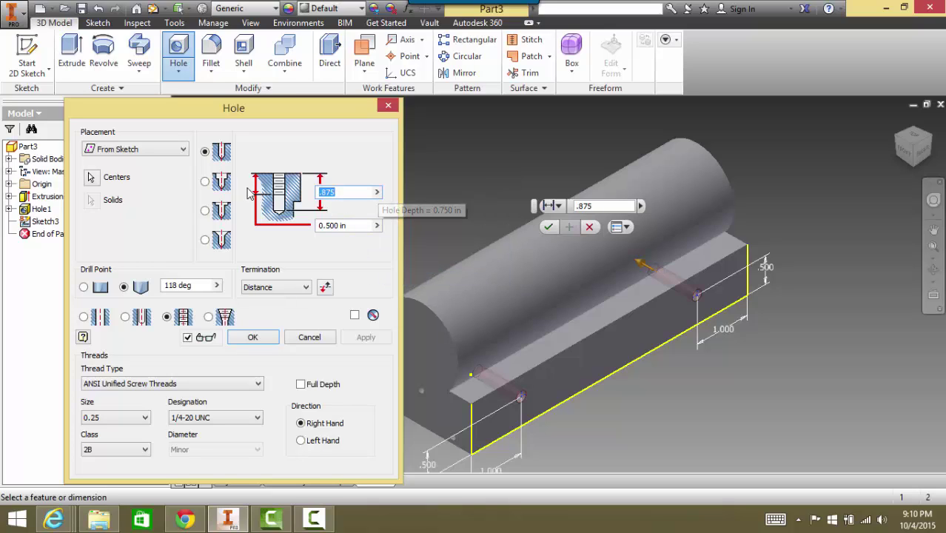
left_click(376, 226)
left_click(414, 279)
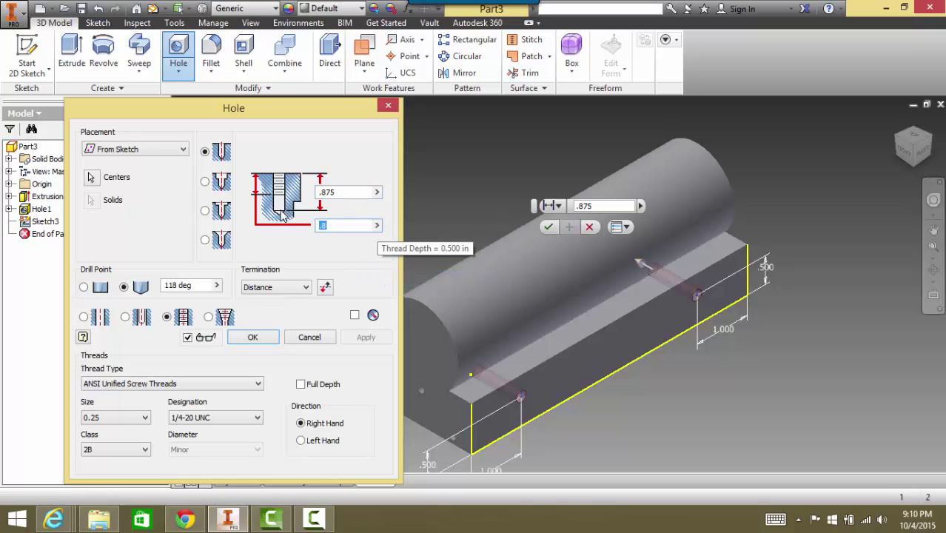
left_click(342, 226)
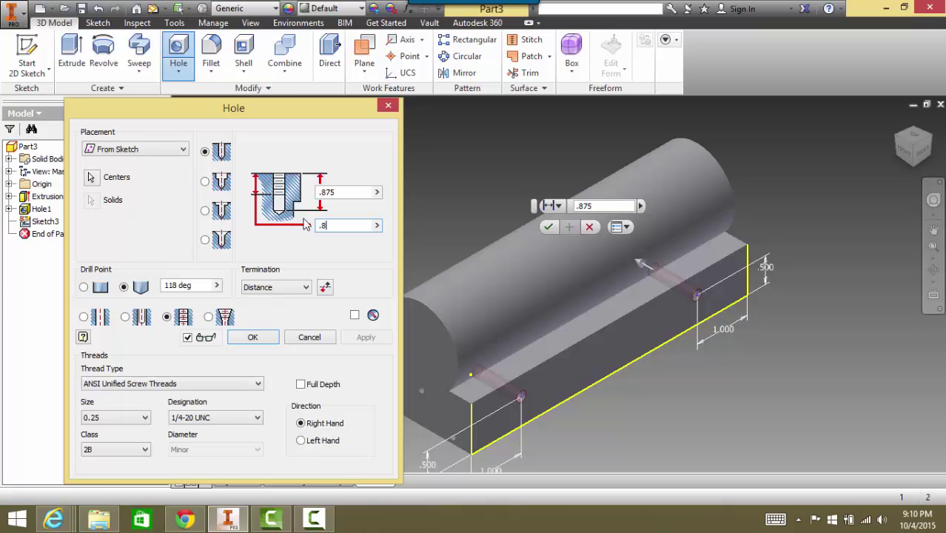
left_click(377, 226)
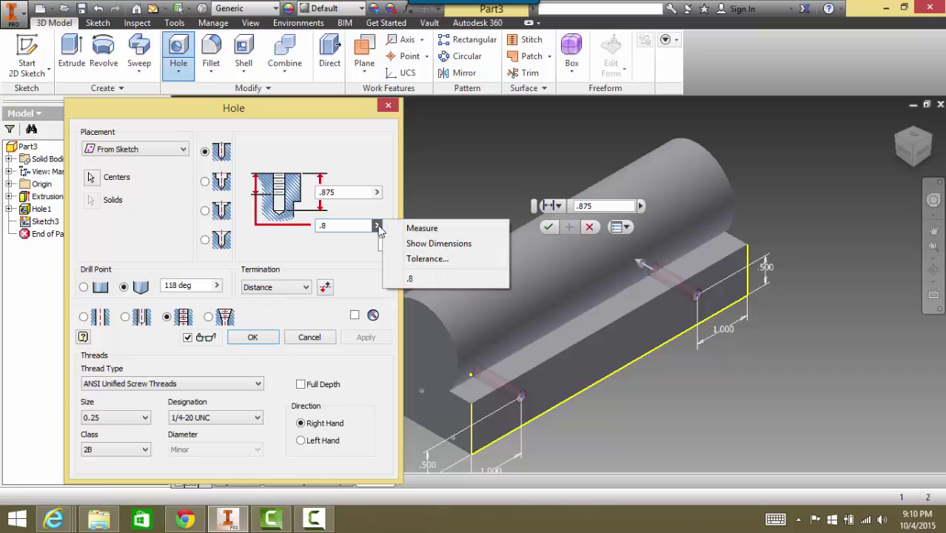
left_click(329, 224)
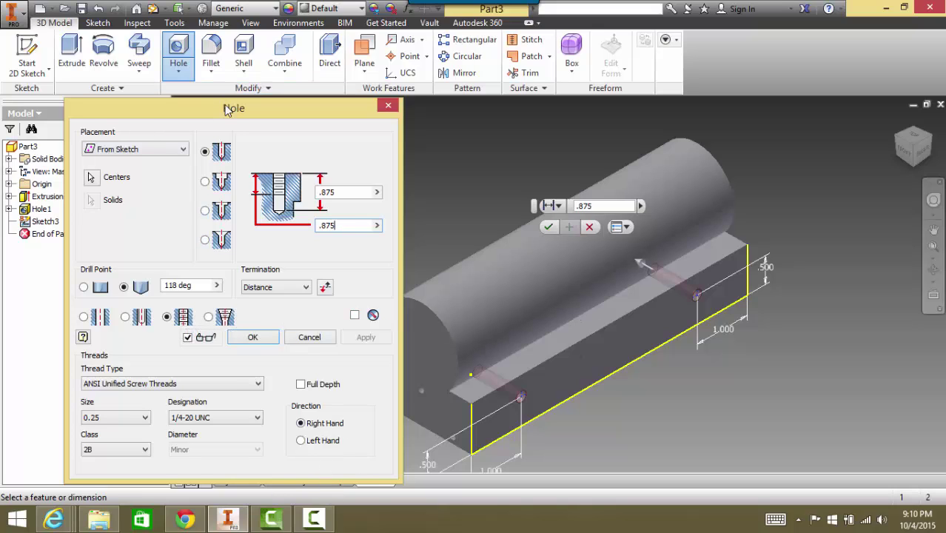
left_click_drag(228, 109, 242, 78)
left_click(266, 306)
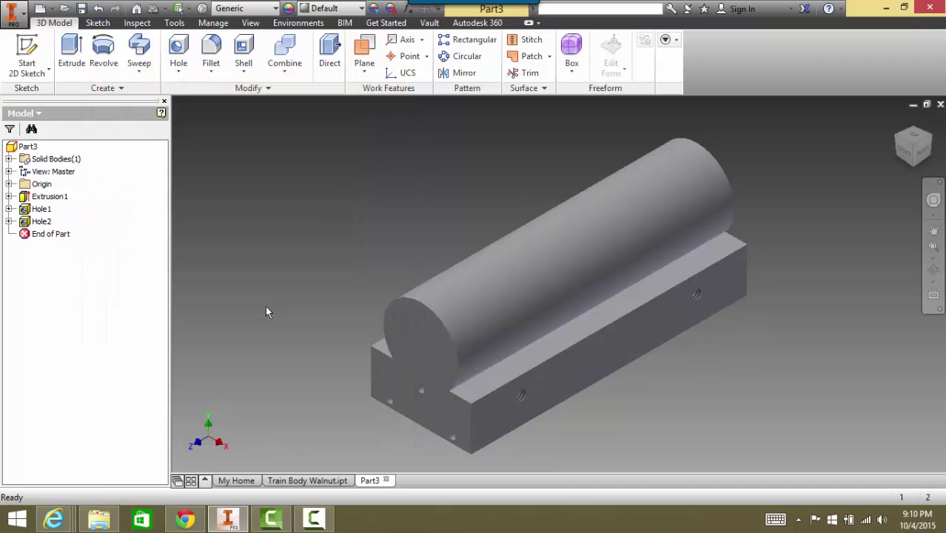
scroll(524, 395, "up", 5)
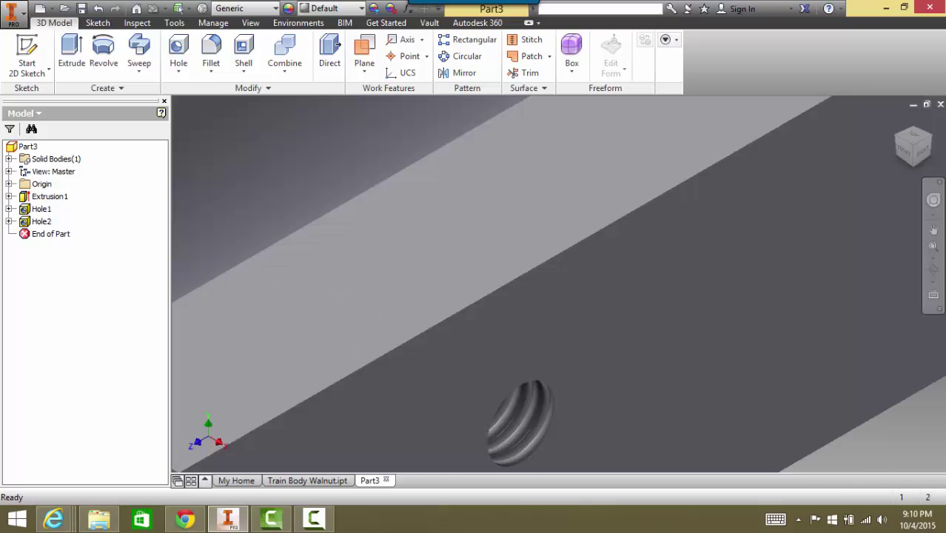
middle_click_drag(787, 270, 853, 262)
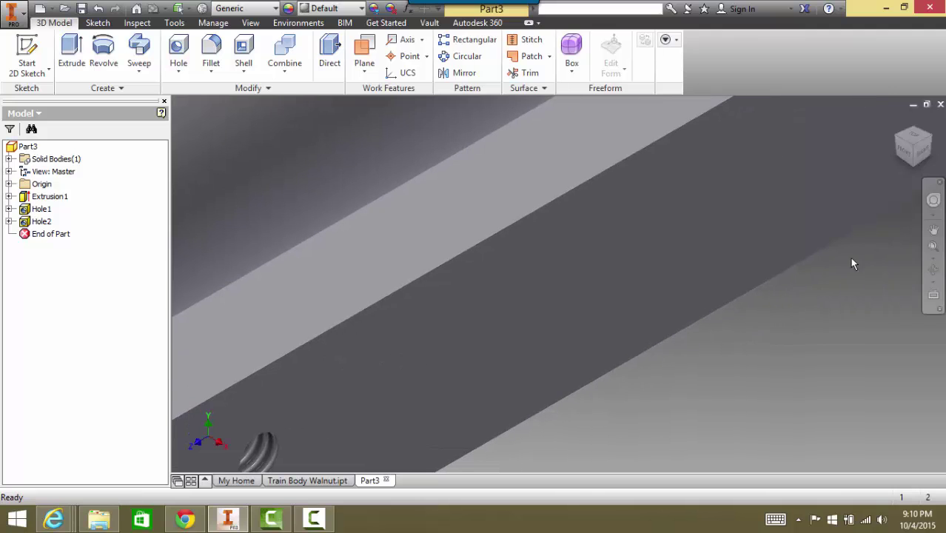
Step: Start a 2D sketch on the left side face of the train body's rectangular base
middle_click_drag(778, 191, 508, 309)
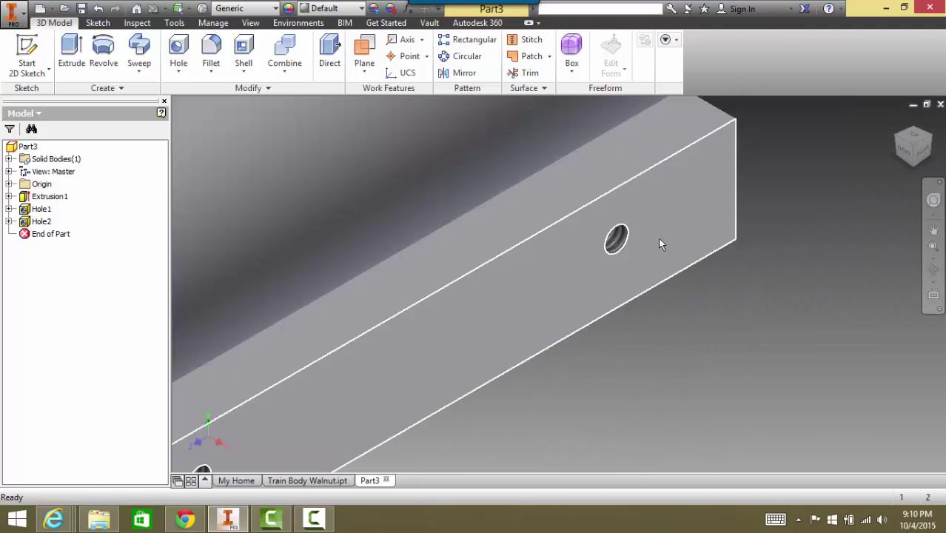
key("Home")
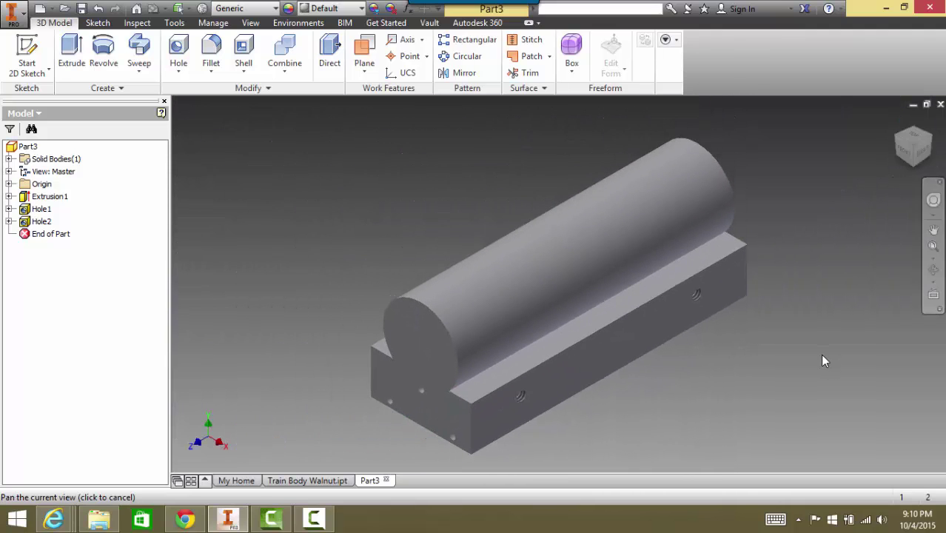
key("Escape")
key("F2")
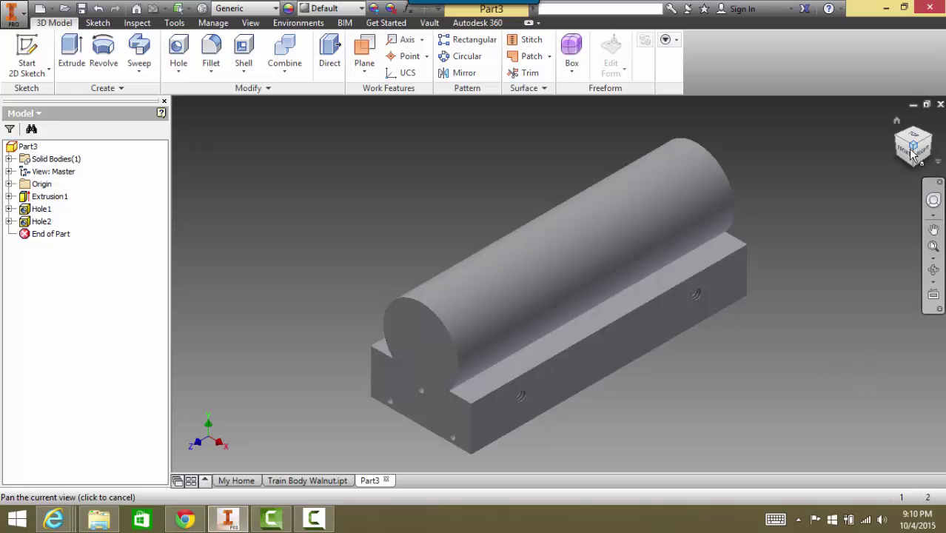
middle_click_drag(559, 284, 537, 288, "shift")
left_click_drag(902, 153, 895, 150)
left_click(904, 158)
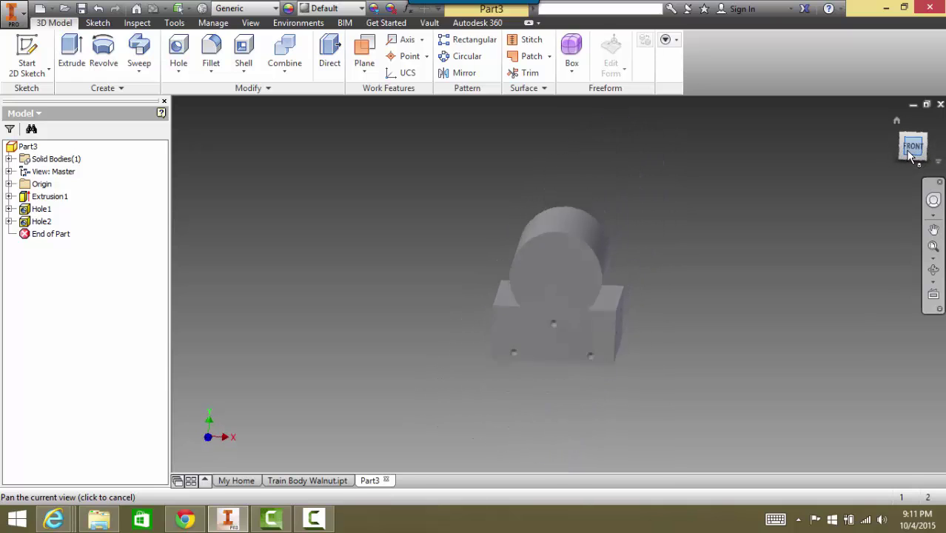
left_click(905, 151)
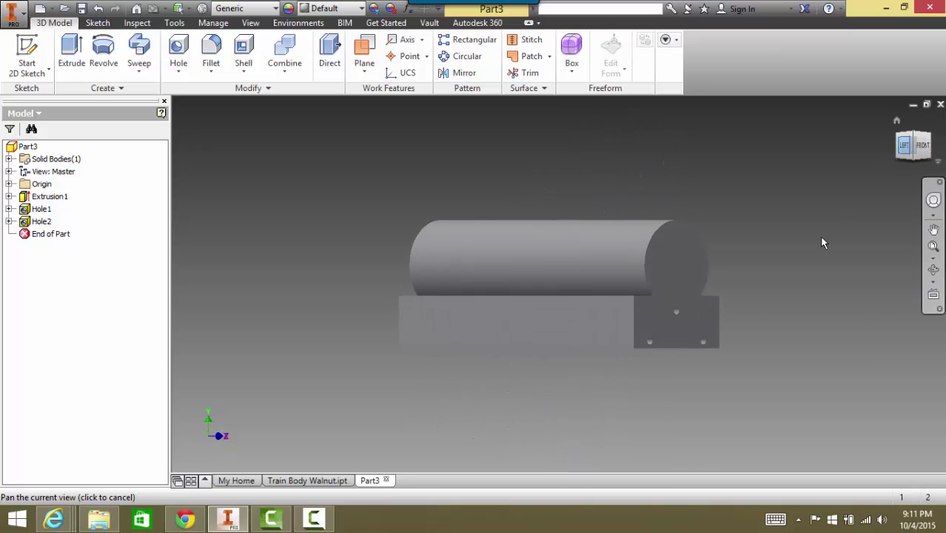
left_click(904, 151)
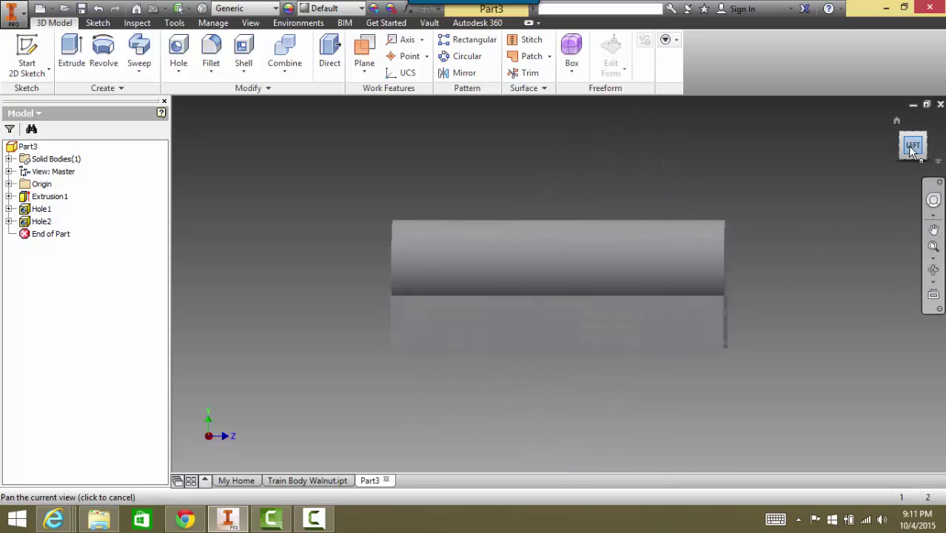
left_click(27, 52)
left_click(513, 319)
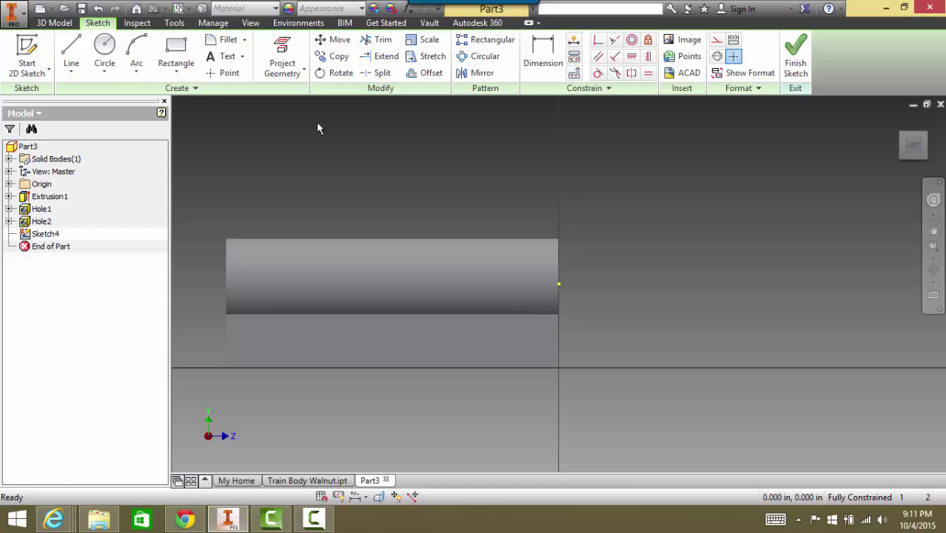
Step: Place two hole-center points on the left side face: one at X -4.5 in, Y 0.5 in, the other level with it near the front end
left_click(231, 76)
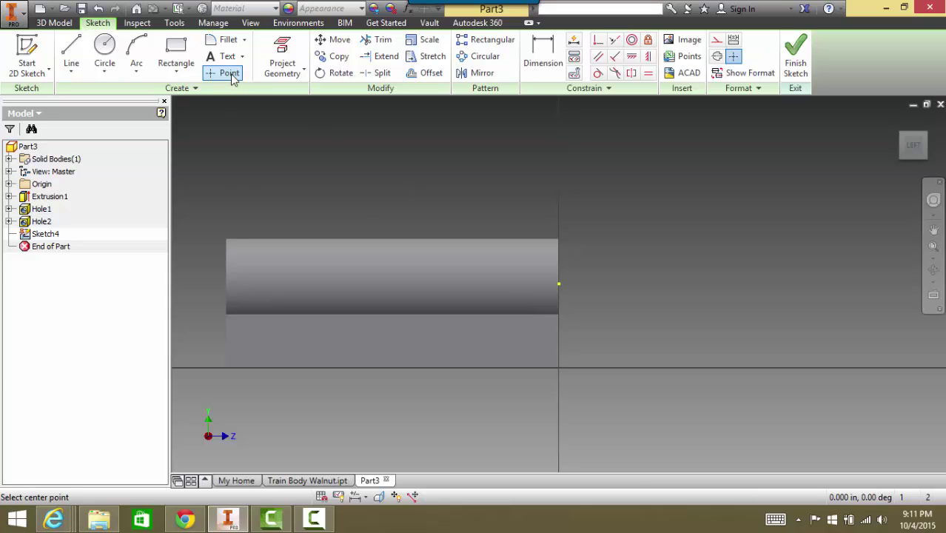
left_click(286, 337)
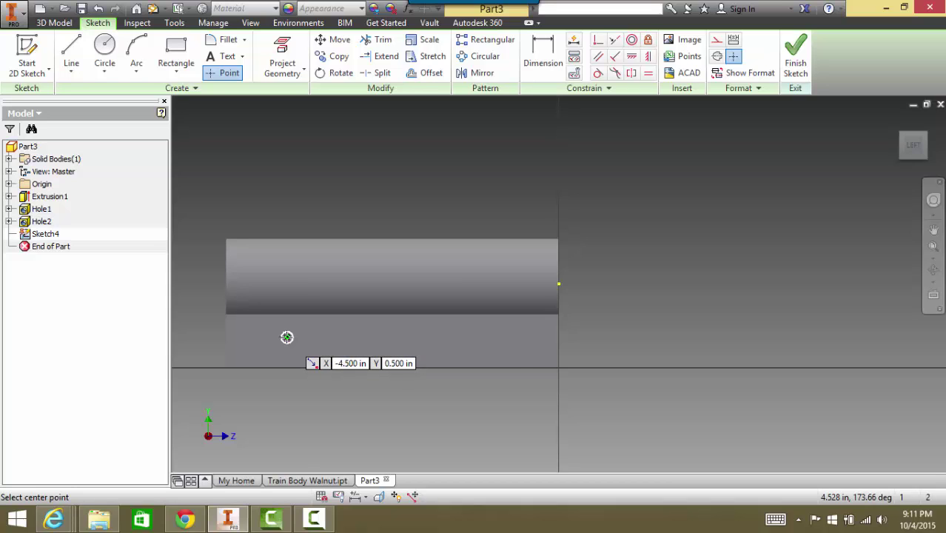
left_click(498, 337)
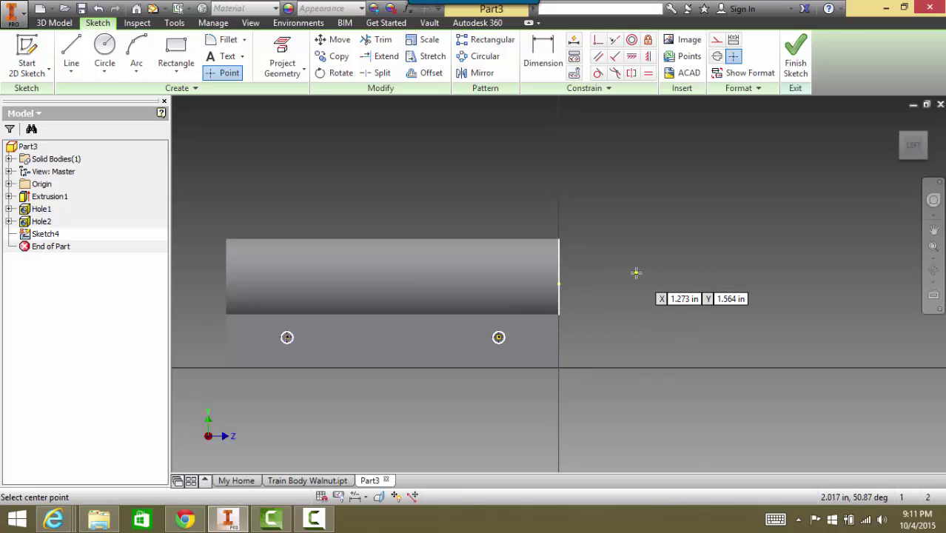
Step: Finish the sketch and create two 1/4-20 UNC tapped holes at its points, with hole and thread depths of 0.875 in
left_click(798, 51)
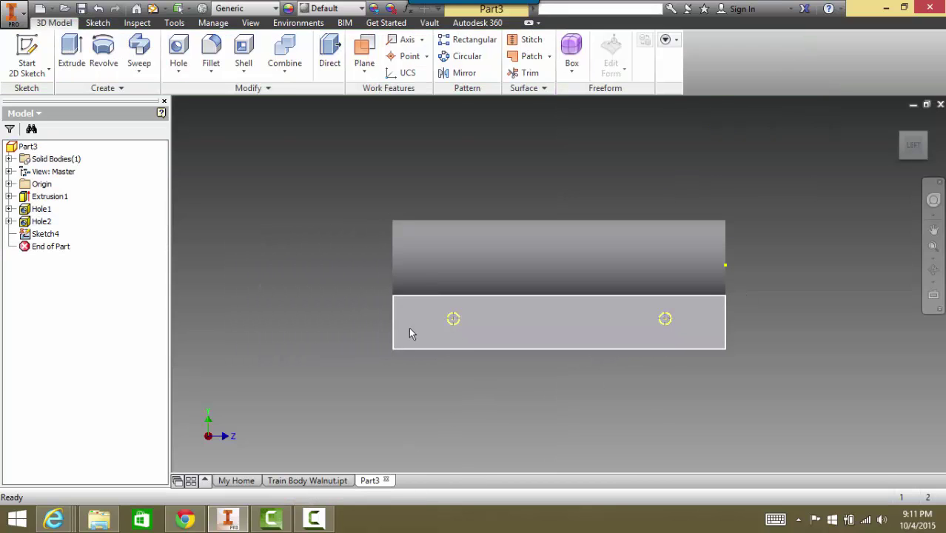
left_click(189, 58)
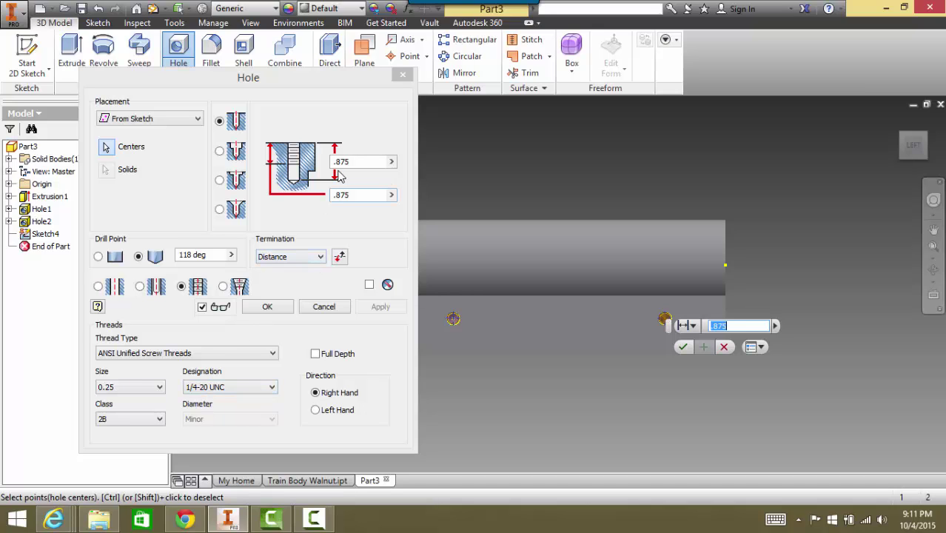
left_click(683, 347)
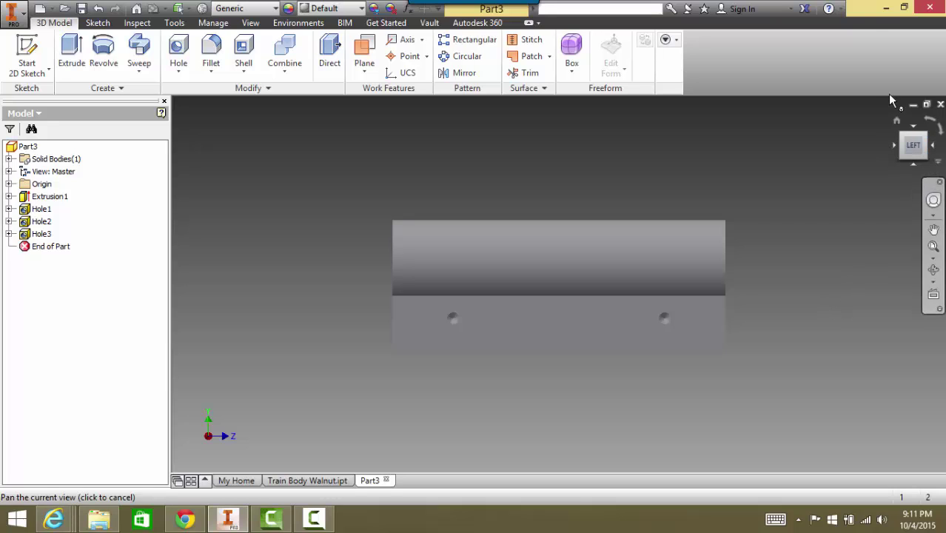
Step: Examine the tapped holes in the left side face, the train body as a whole and its front face
middle_click_drag(518, 385, 447, 424, "shift")
scroll(445, 325, "down", 5)
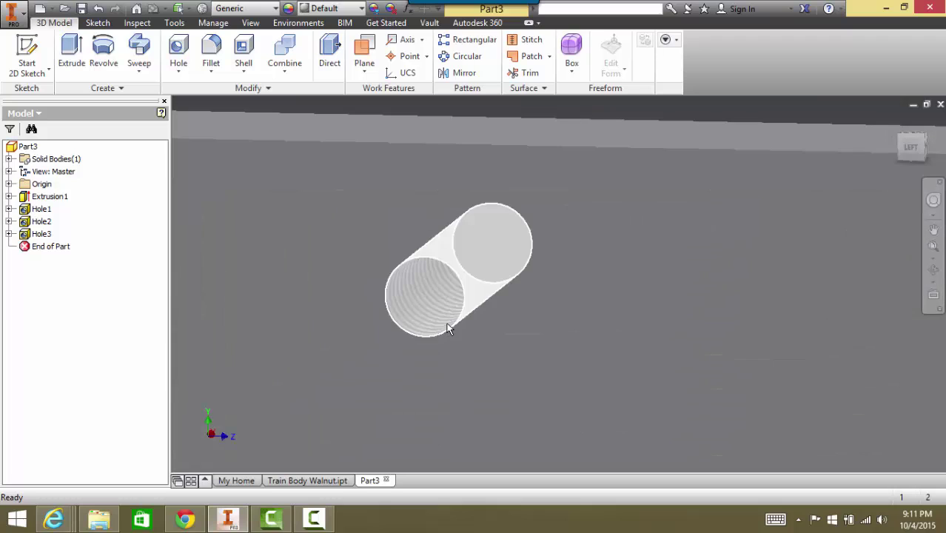
scroll(444, 323, "up", 2)
scroll(442, 320, "up", 3)
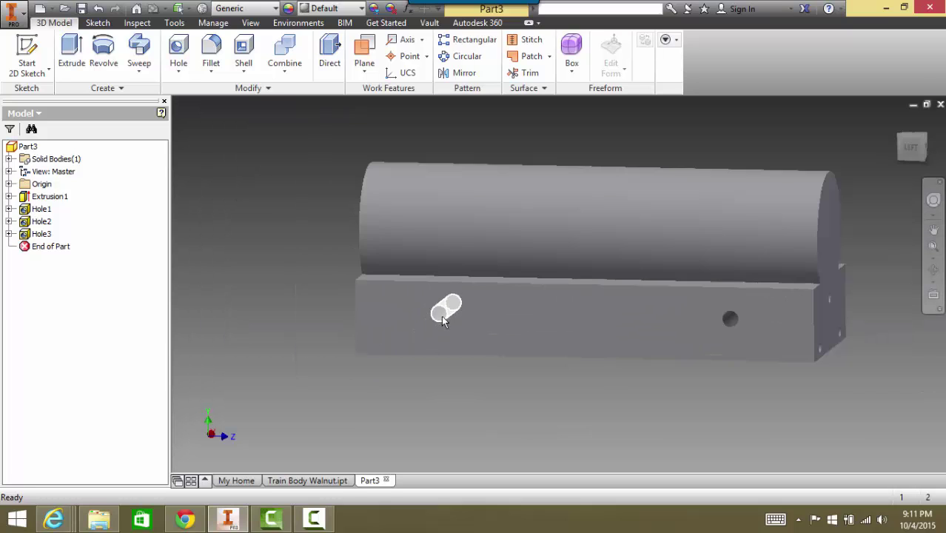
left_click(897, 121)
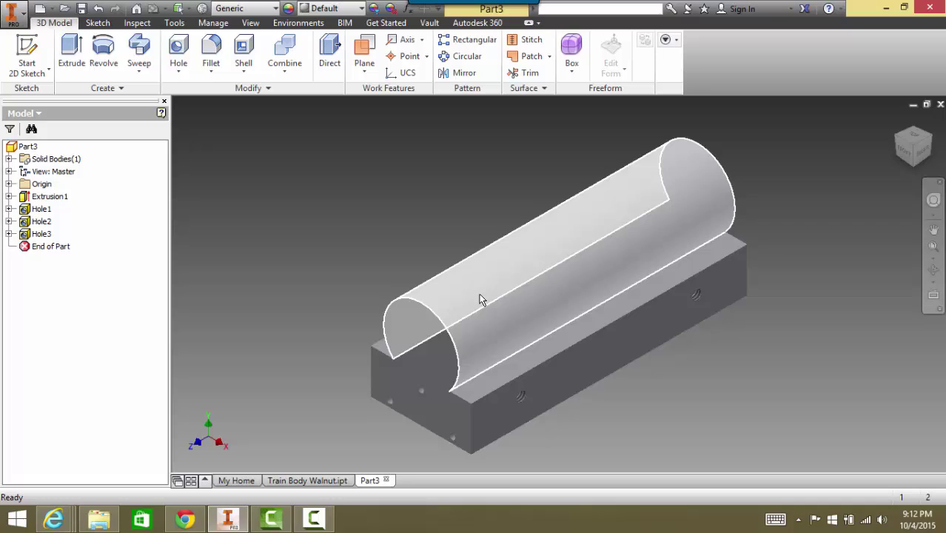
mouse_move(481, 298)
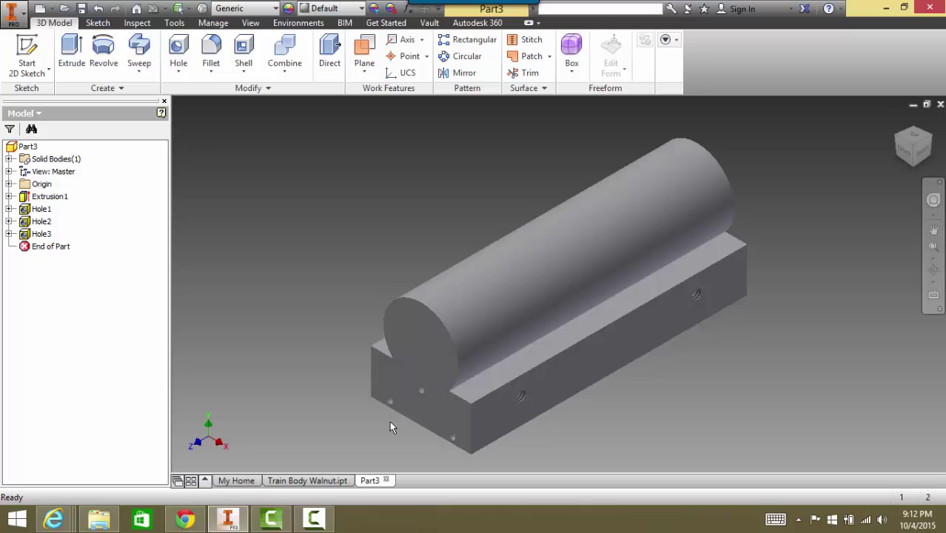
left_click(905, 151)
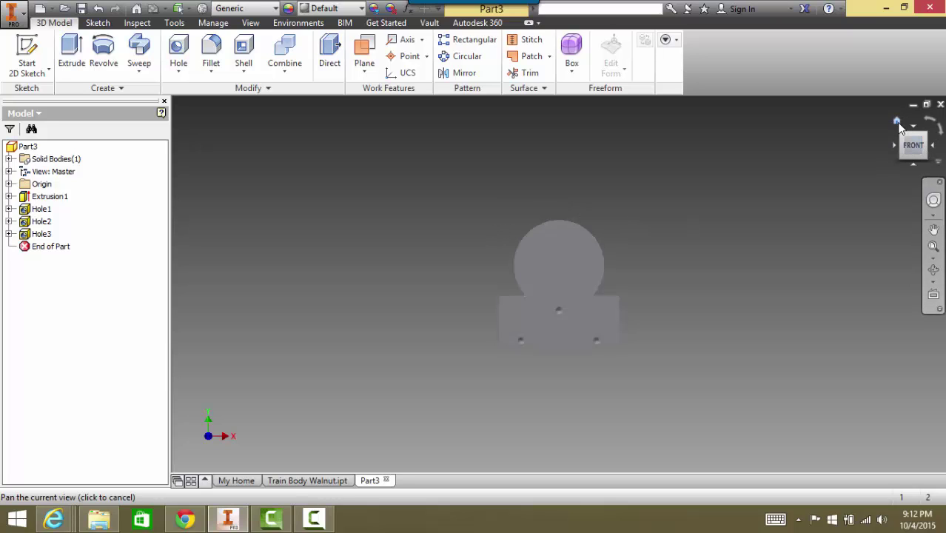
left_click(896, 121)
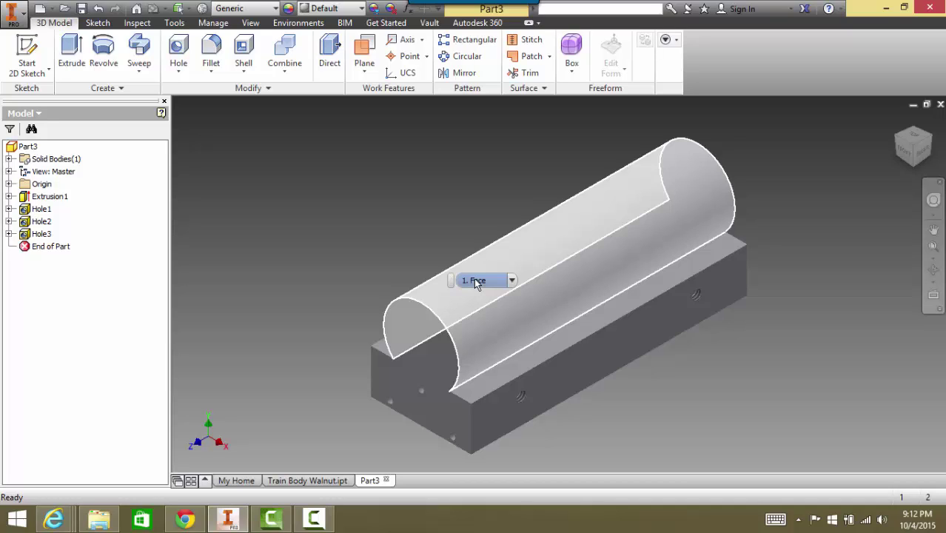
Step: Create a work plane tangent to the top of the cylindrical surface and parallel to the base's upper ledge face
left_click(31, 58)
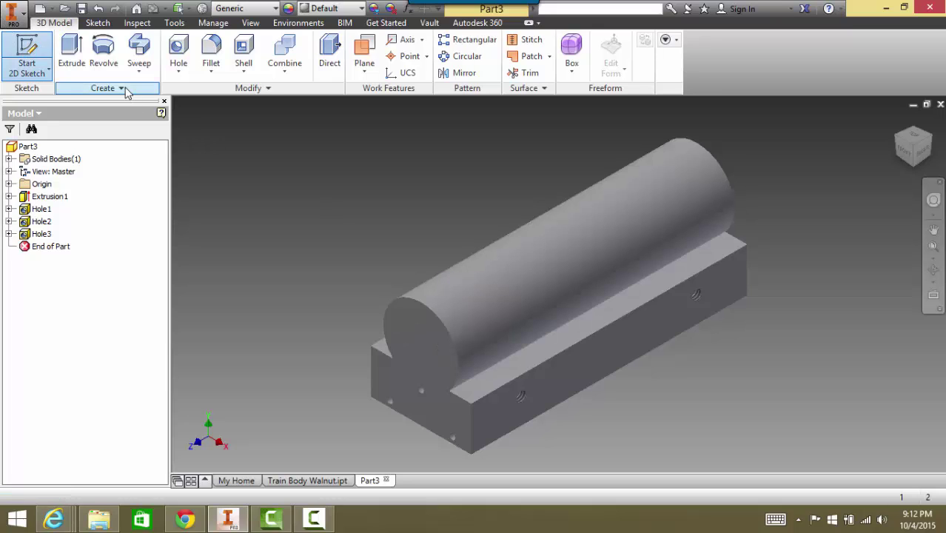
left_click(22, 50)
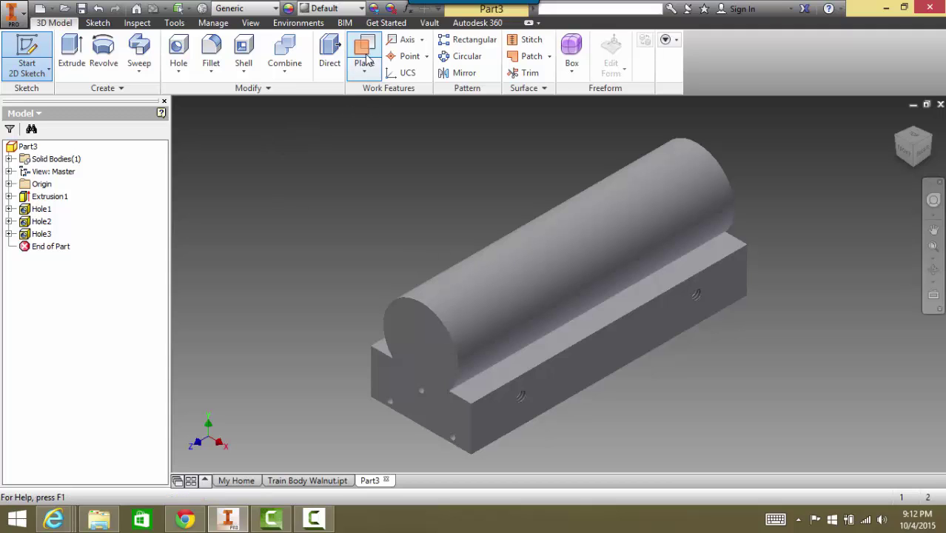
left_click(363, 73)
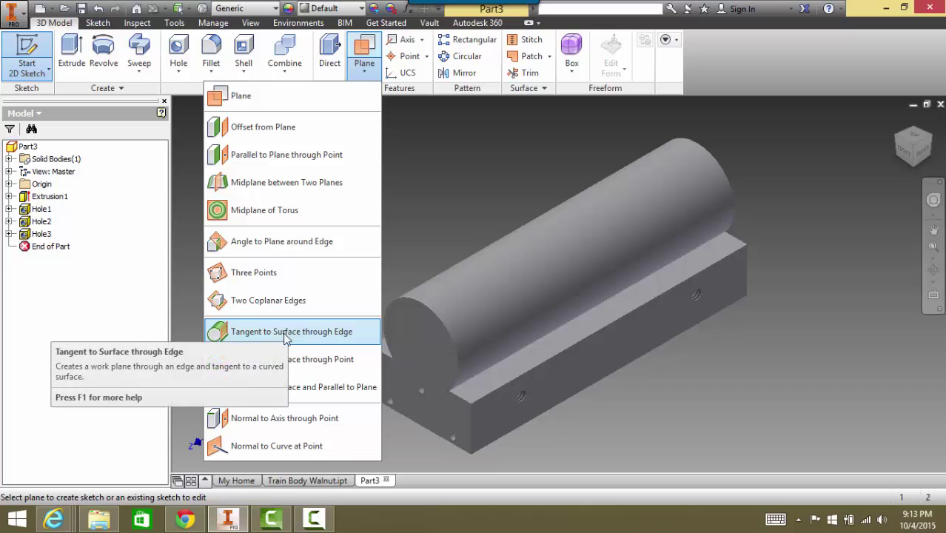
left_click(308, 387)
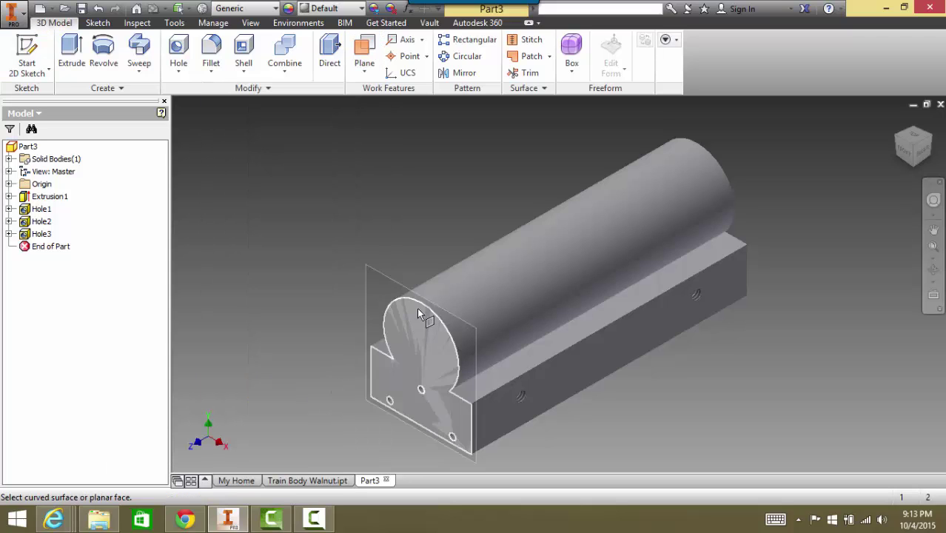
left_click(451, 296)
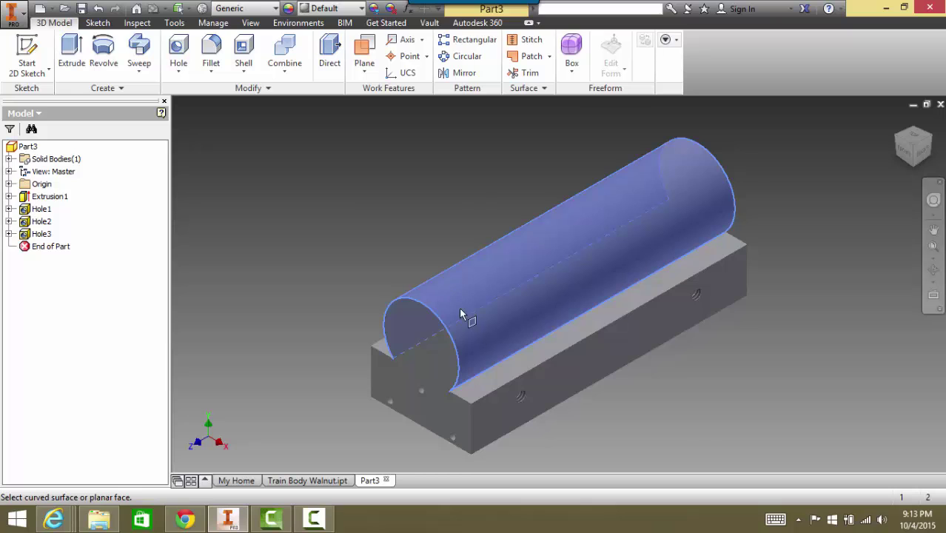
left_click(494, 386)
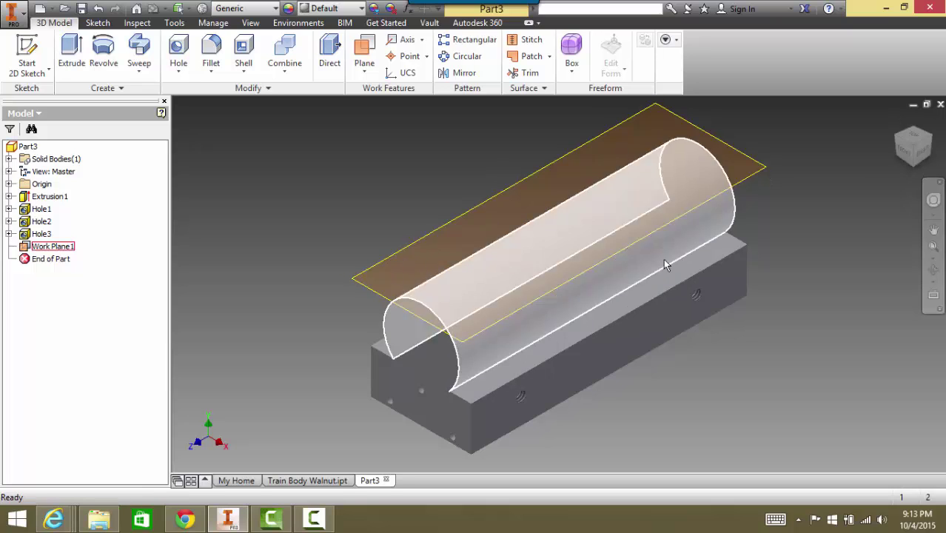
Step: Sketch a circle about 0.68 in in diameter on the tangent work plane, centered on the body's centerline near the front end
left_click(27, 46)
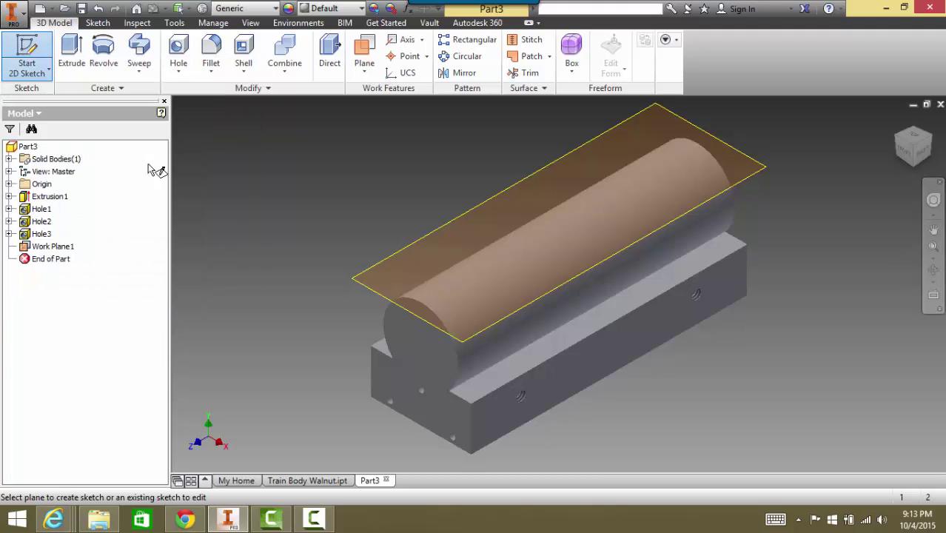
left_click(384, 264)
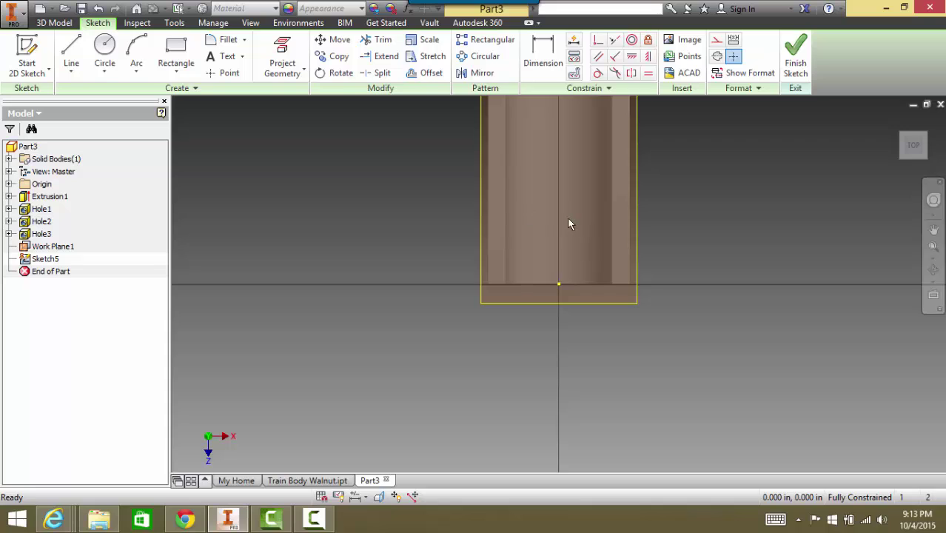
left_click(104, 46)
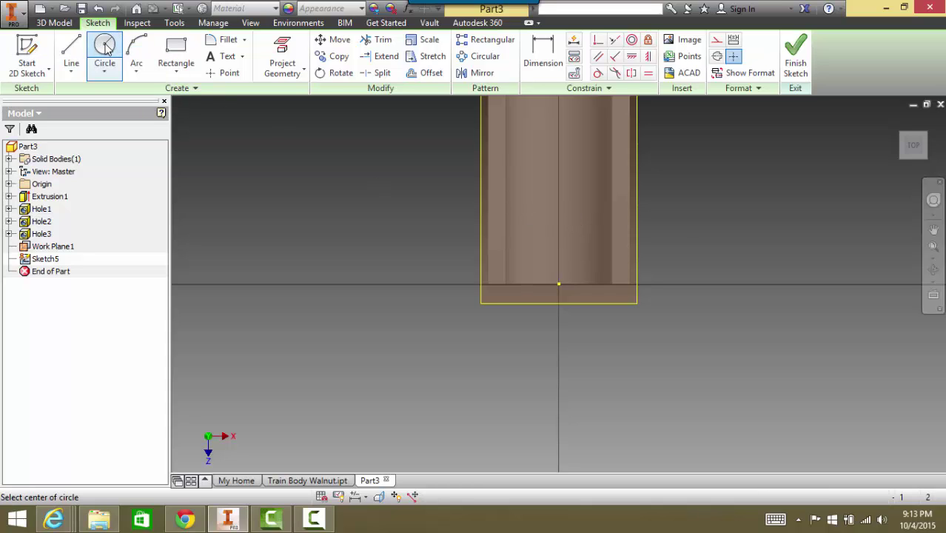
left_click(559, 216)
left_click(581, 226)
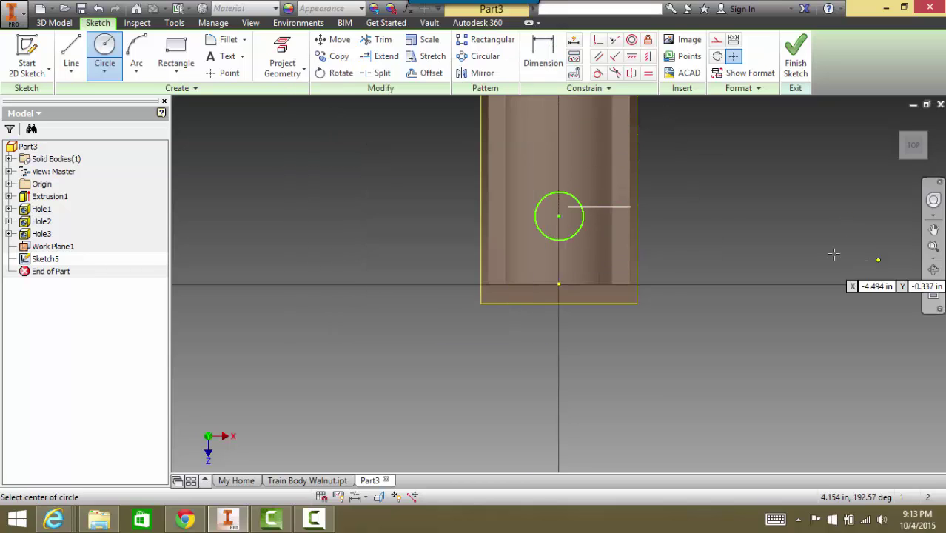
Step: Dimension the circle's diameter as 0.5 in
left_click(545, 60)
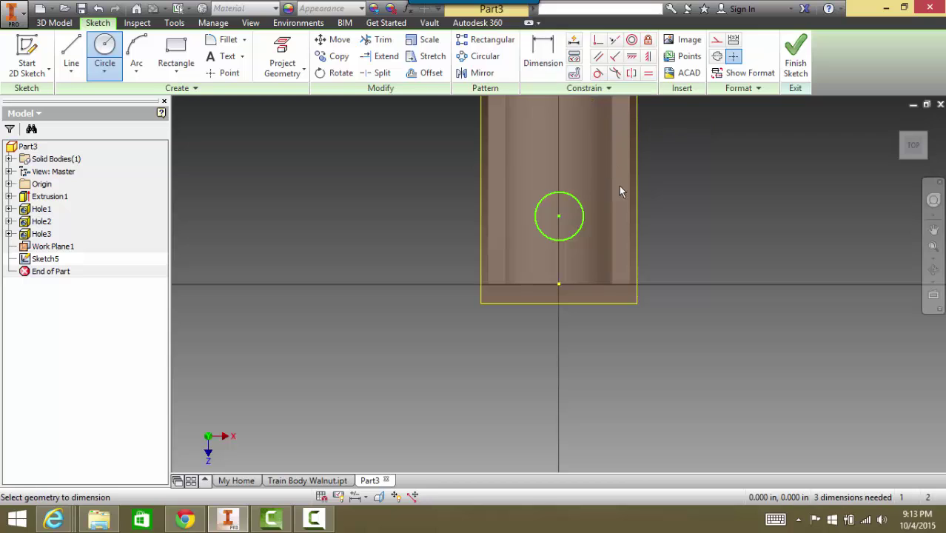
left_click(582, 208)
left_click(699, 156)
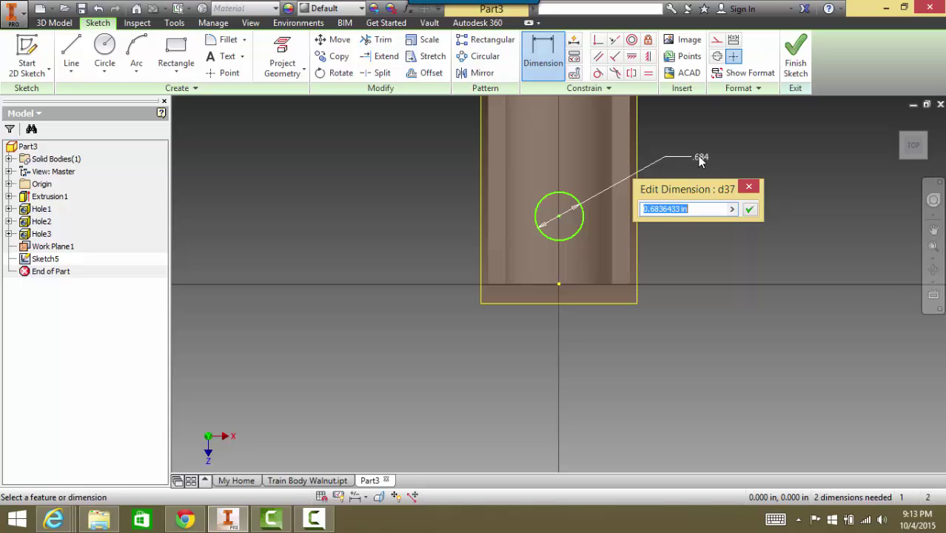
type(".5")
left_click(750, 210)
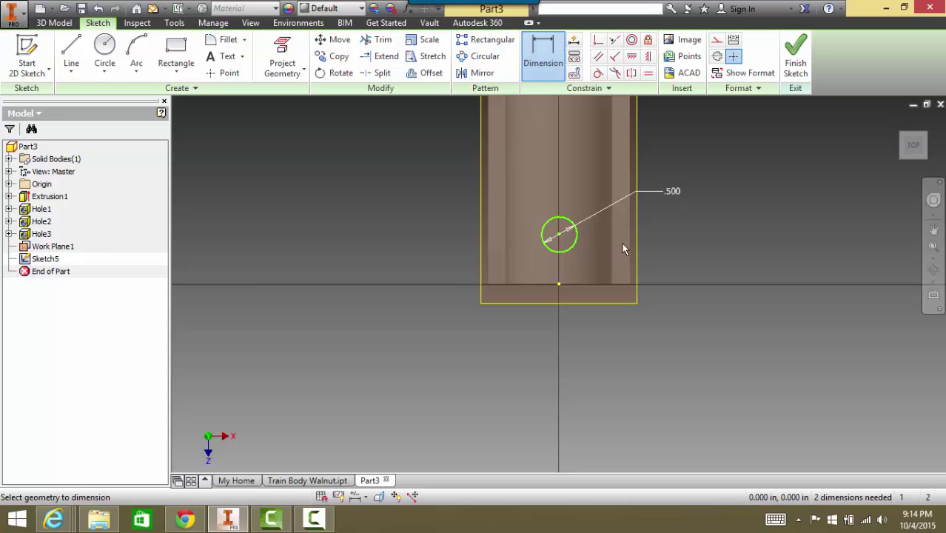
Step: Dimension the circle's center 0.875 in from the body's front edge and finish the sketch
left_click(560, 236)
left_click(547, 57)
left_click(569, 284)
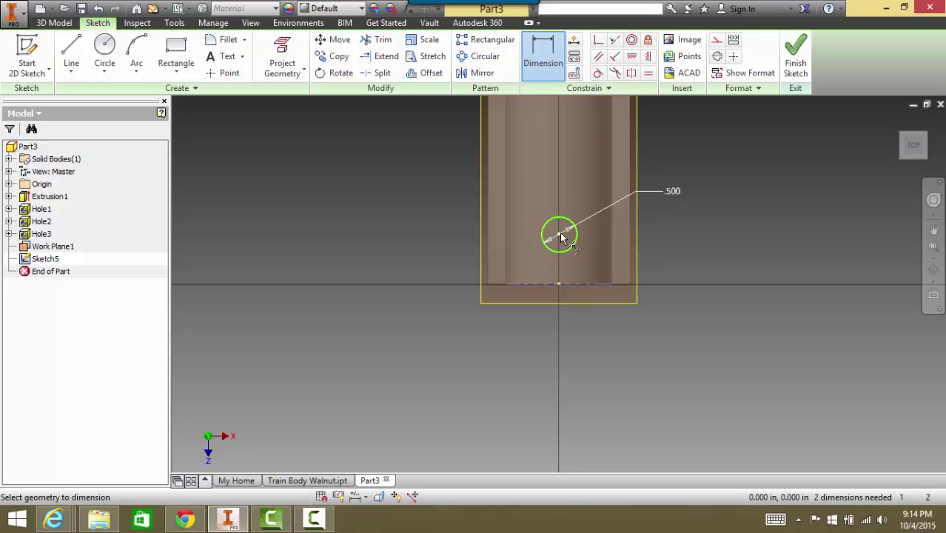
left_click(560, 235)
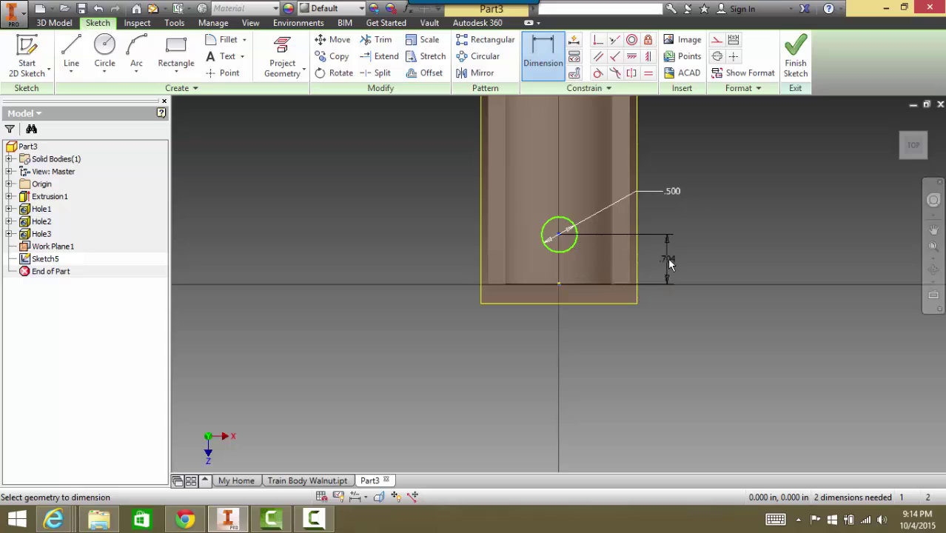
left_click(670, 259)
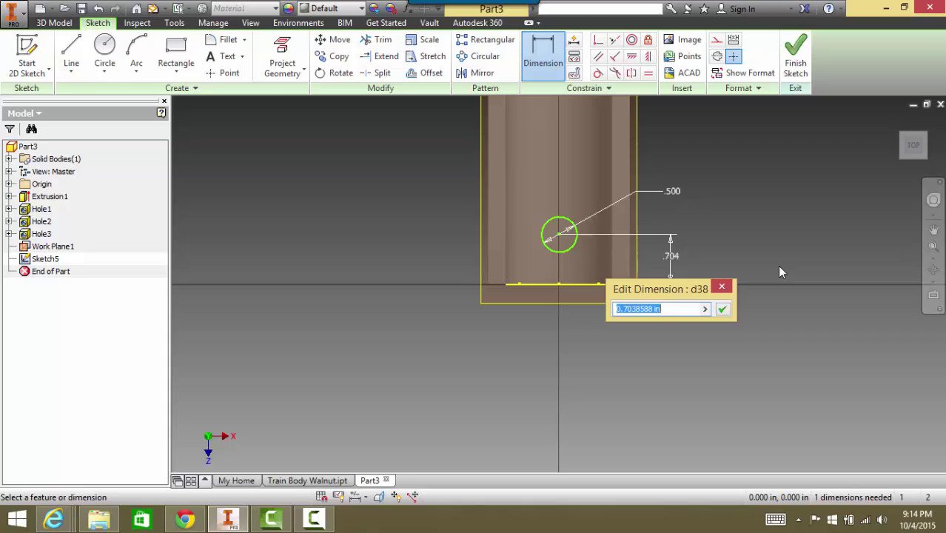
type(".875")
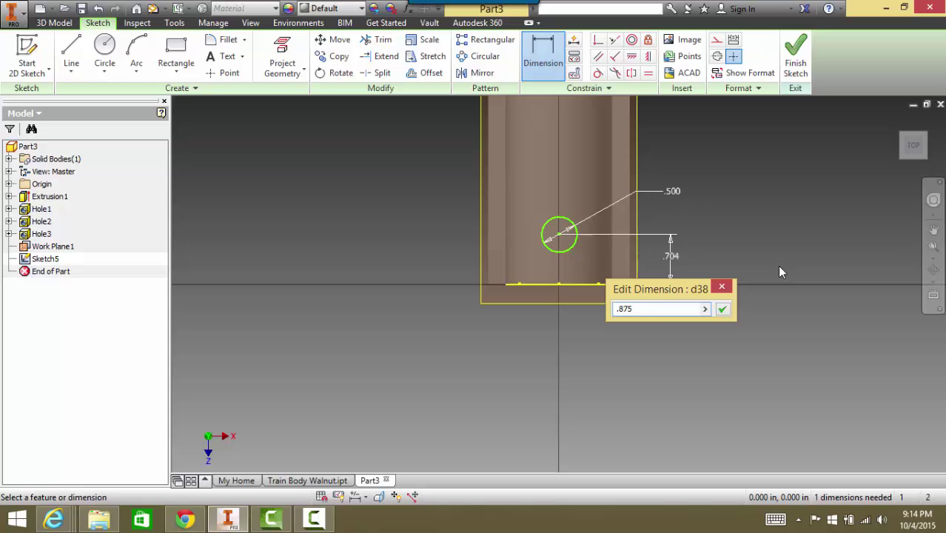
left_click(723, 308)
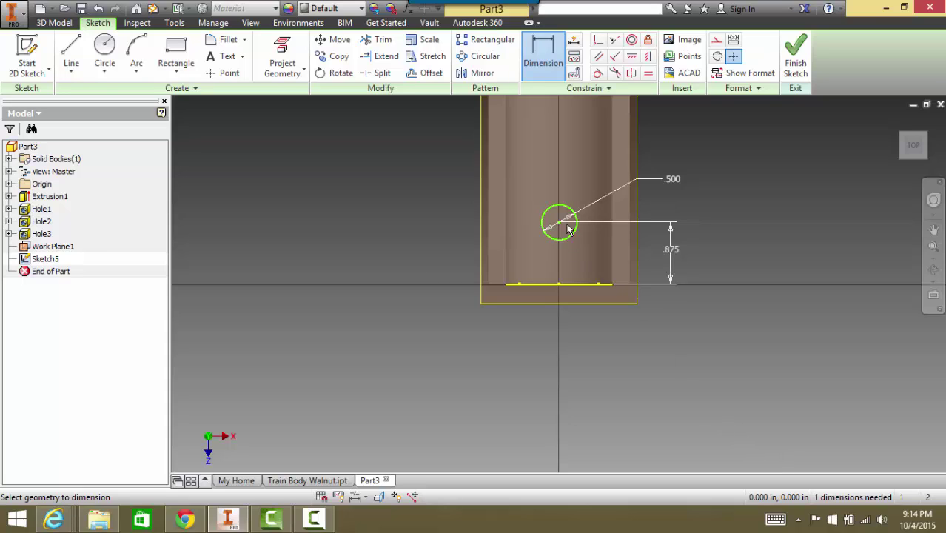
left_click(796, 53)
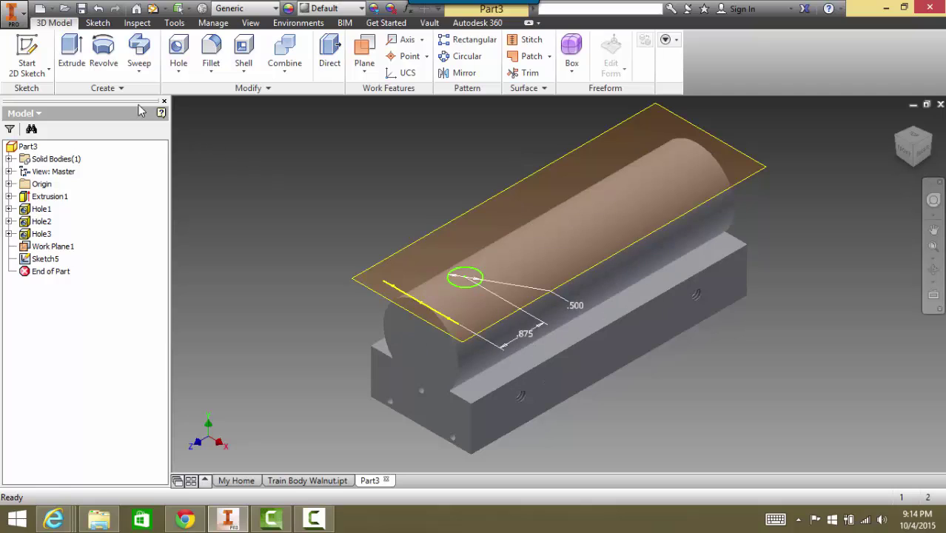
Step: Extrude the 0.5 in circle as a cut 0.5 in deep, downward into the cylindrical top of the body
left_click(74, 53)
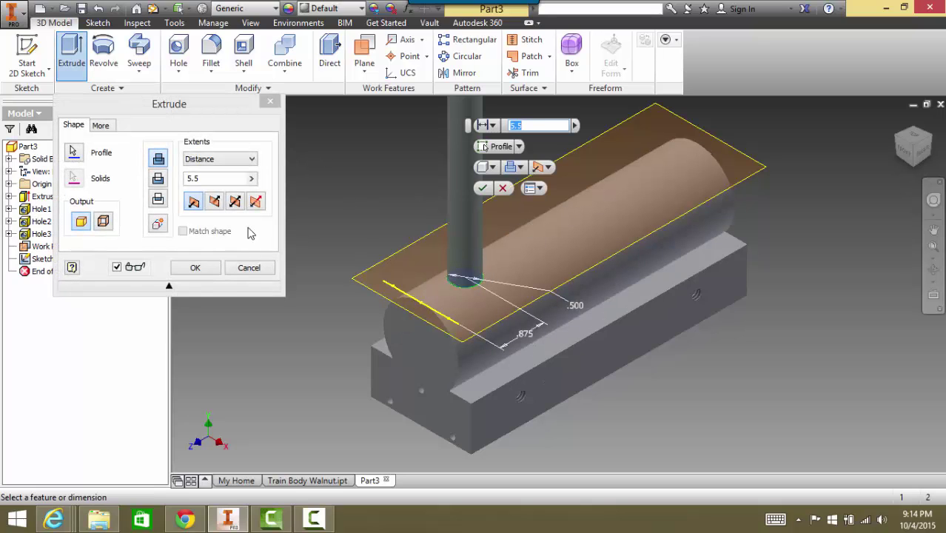
left_click(158, 180)
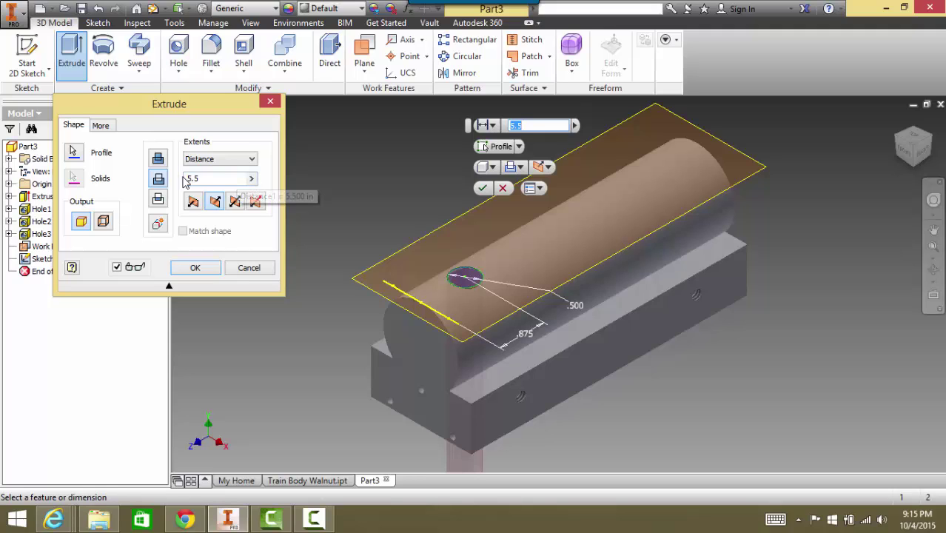
left_click(253, 183)
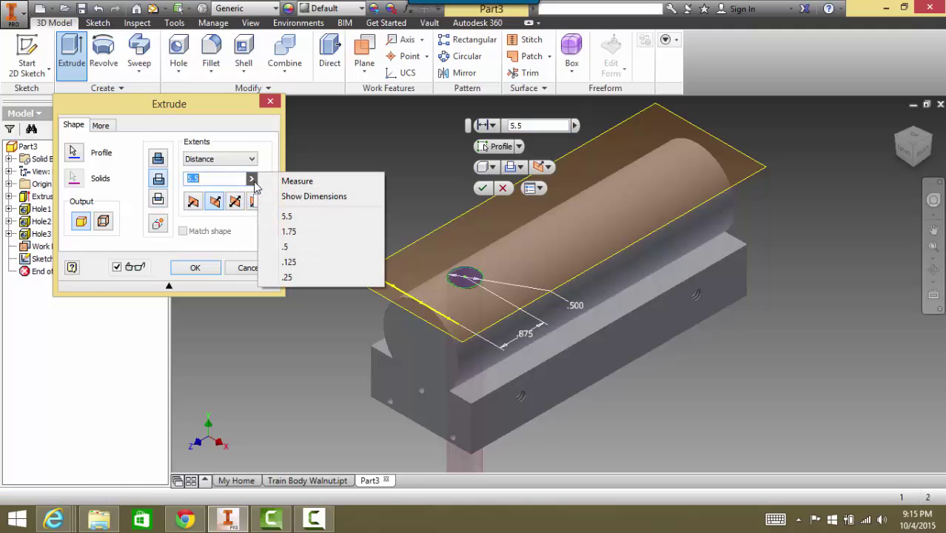
left_click(290, 246)
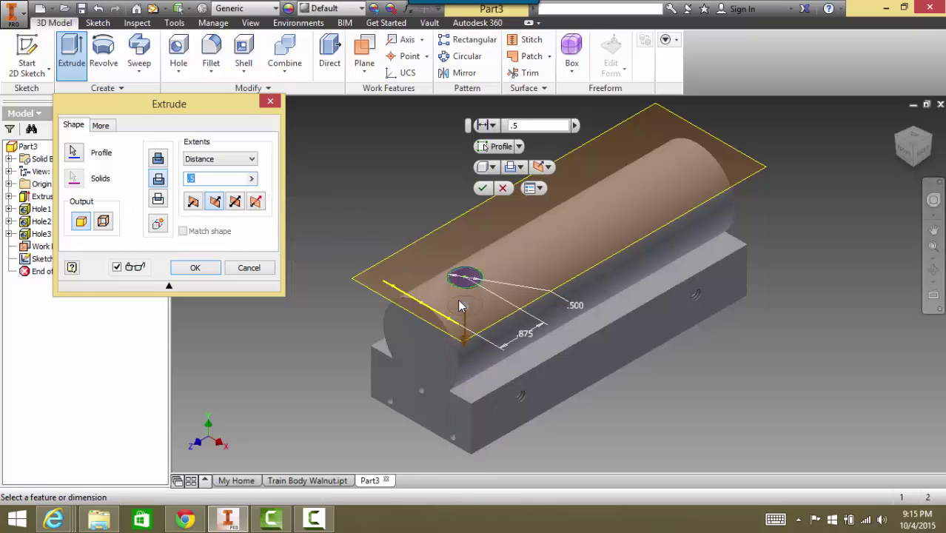
left_click(519, 146)
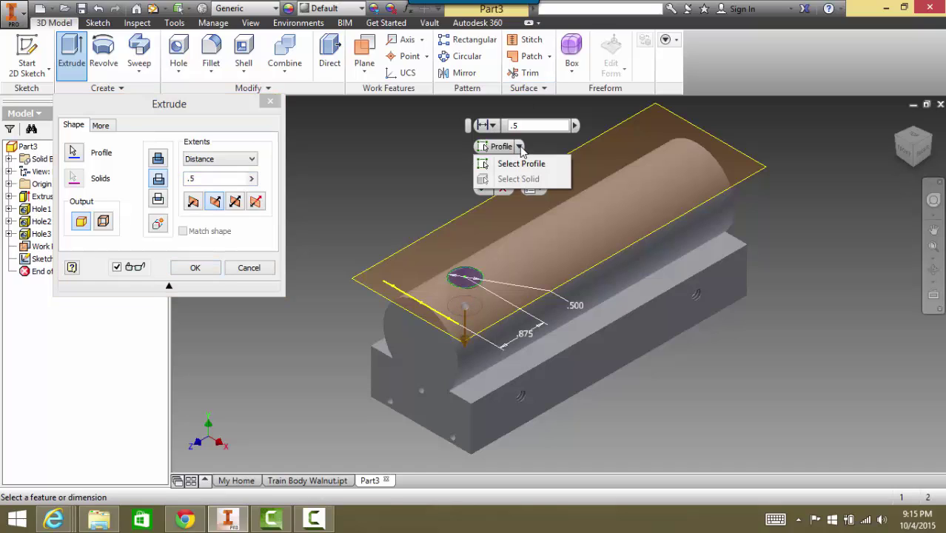
left_click(520, 147)
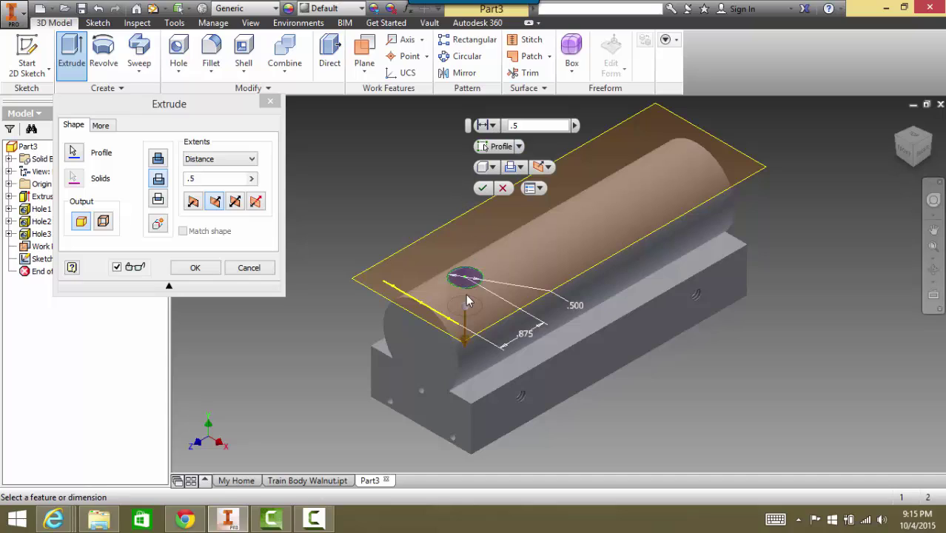
left_click(158, 182)
left_click(159, 182)
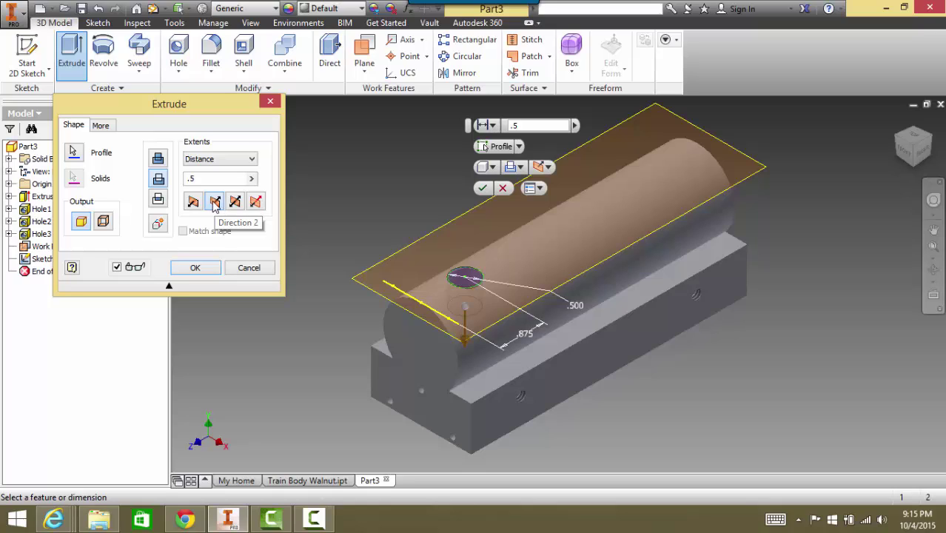
left_click(74, 154)
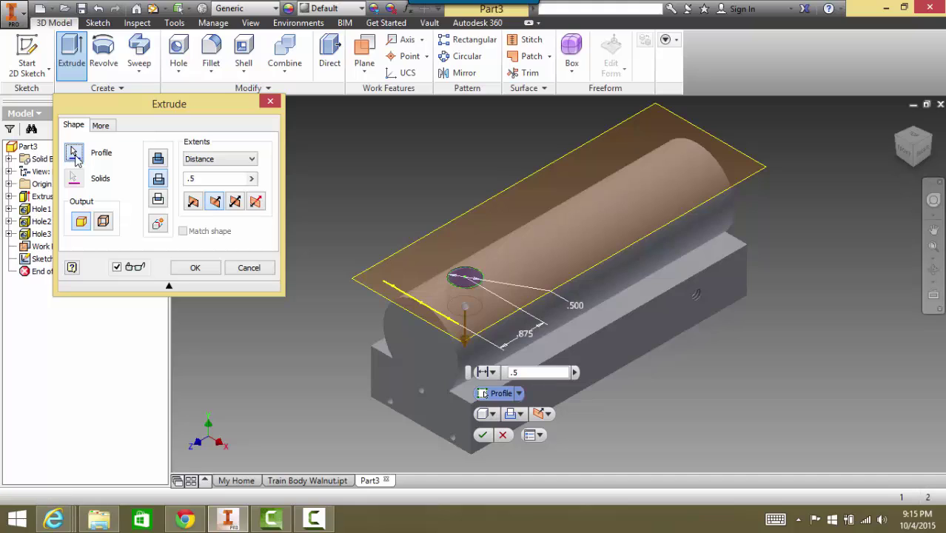
left_click(474, 277)
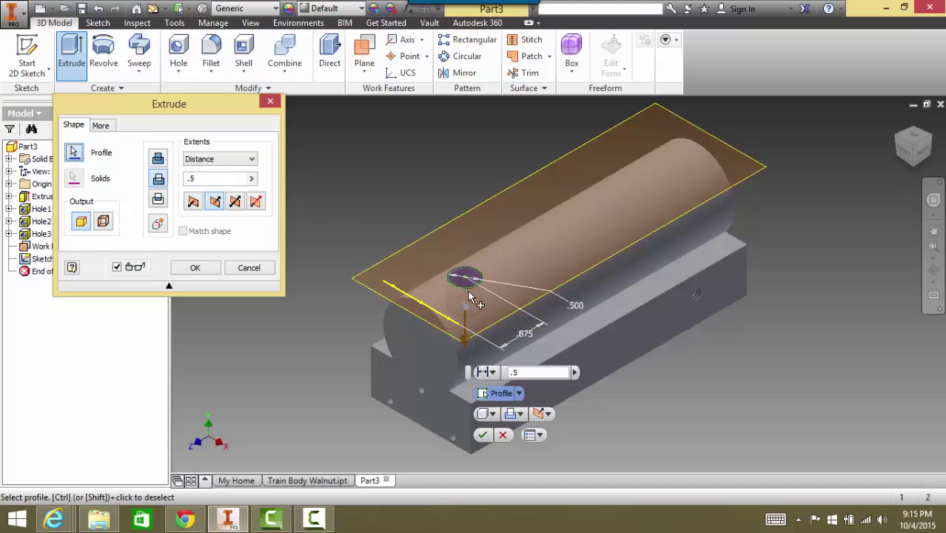
left_click(481, 435)
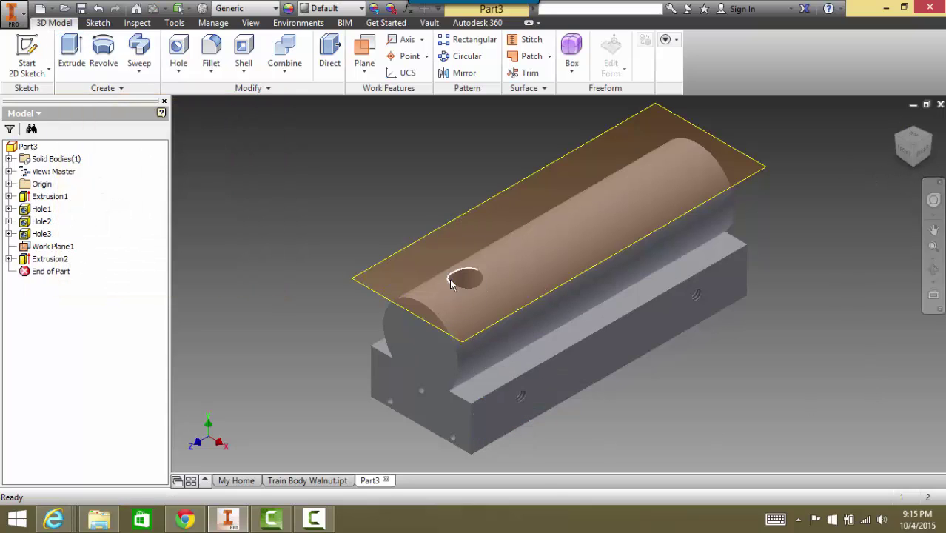
Step: Inspect the new hole in the cylinder's top and hide the tangent work plane
scroll(450, 279, "down", 5)
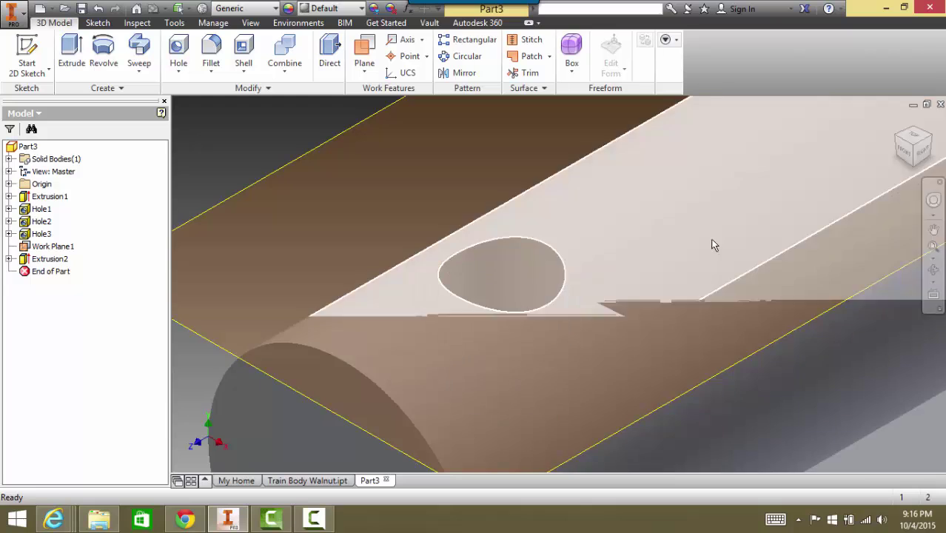
scroll(714, 245, "up", 3)
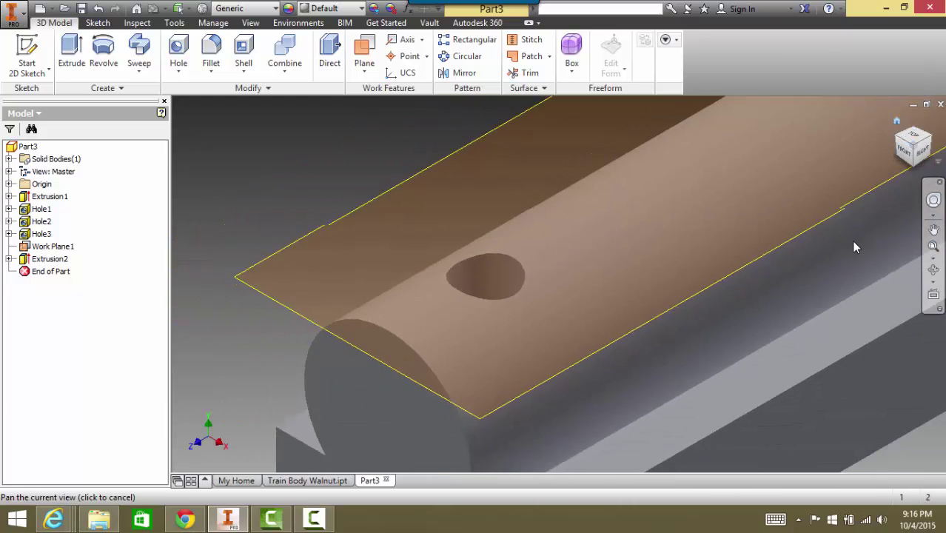
scroll(616, 256, "up", 5)
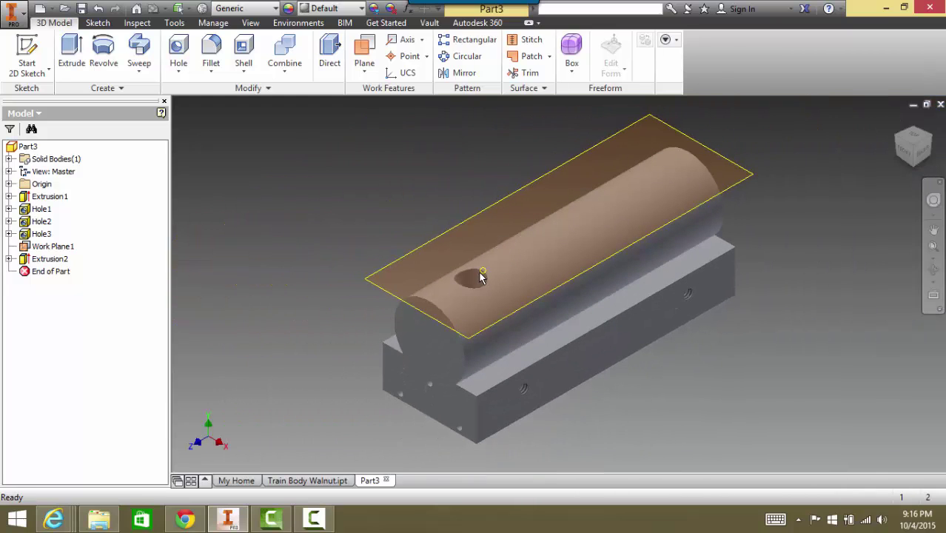
mouse_move(480, 276)
left_click(746, 183)
right_click(743, 184)
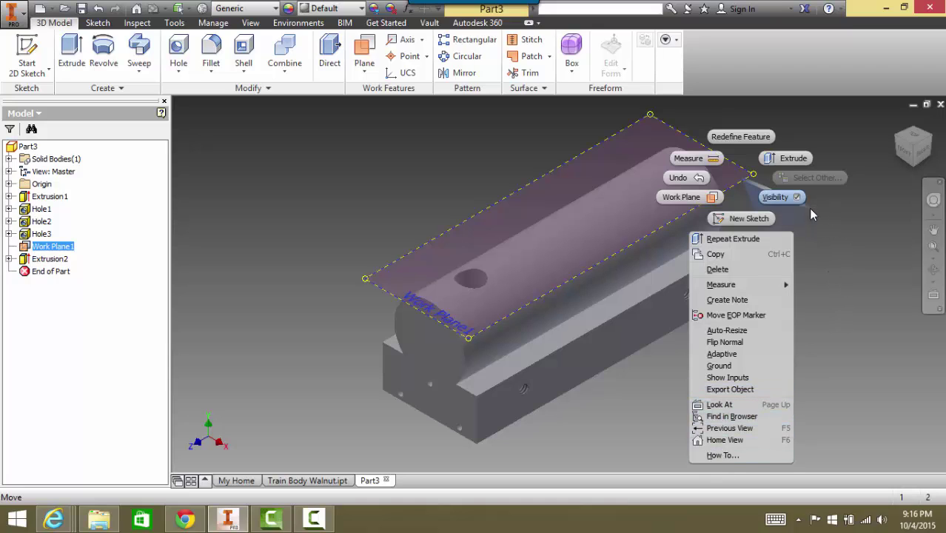
left_click(785, 196)
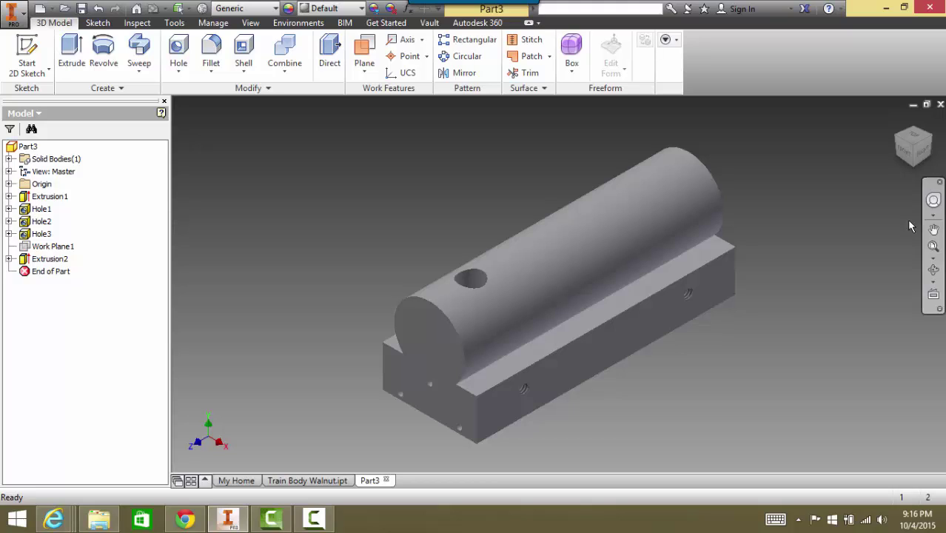
Step: Start a sketch on the body's back face and place a point on the vertical centerline about 0.98 in below the cylinder's center
left_click_drag(924, 154, 934, 152)
left_click(935, 152)
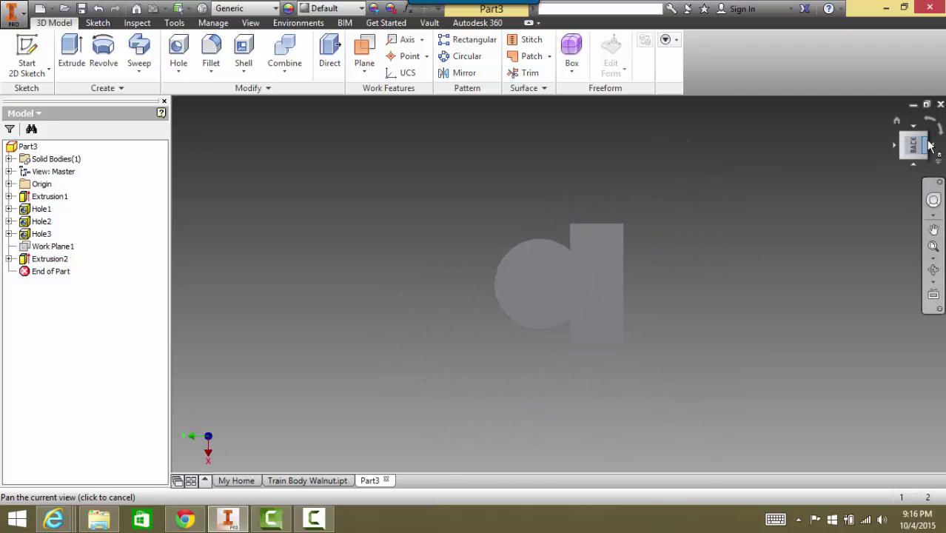
left_click(941, 130)
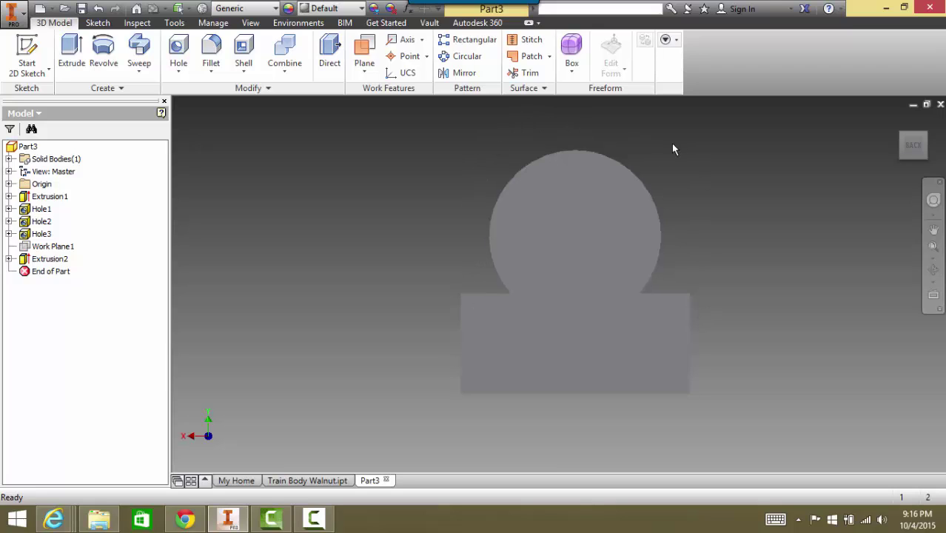
scroll(711, 282, "up", 2)
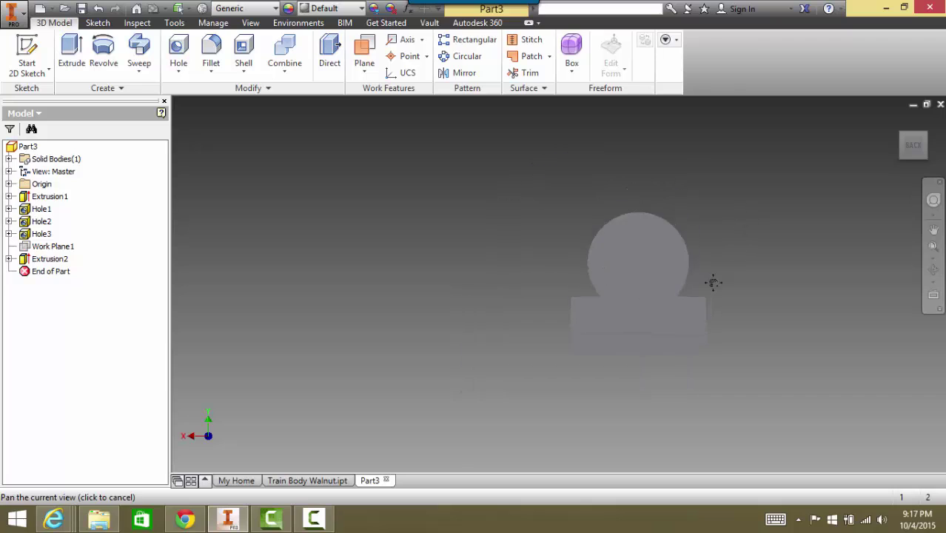
scroll(621, 293, "down", 4)
middle_click_drag(493, 344, 570, 290)
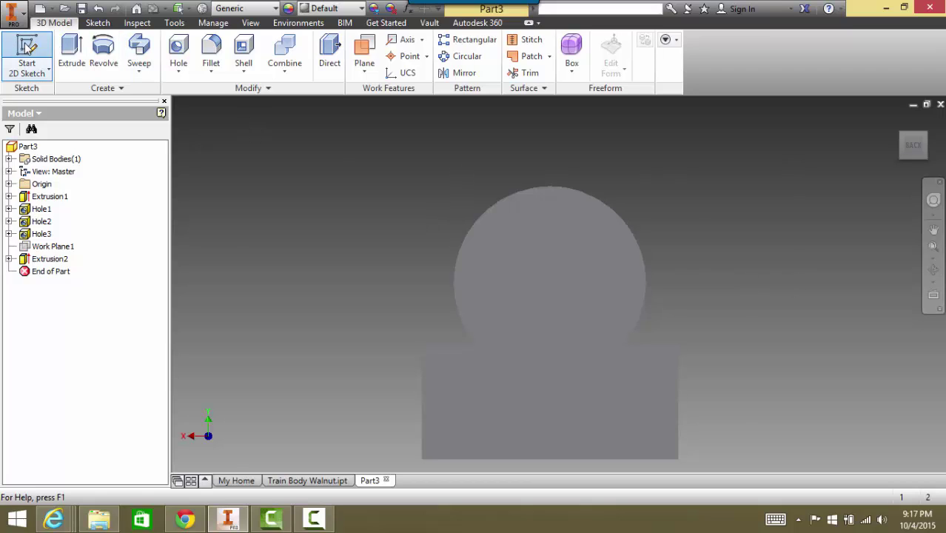
left_click(26, 50)
left_click(566, 253)
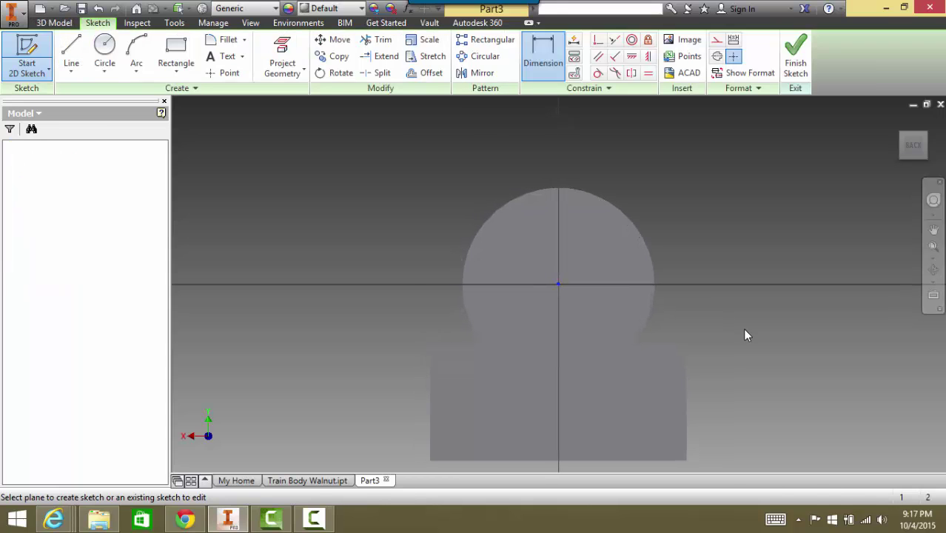
left_click(223, 72)
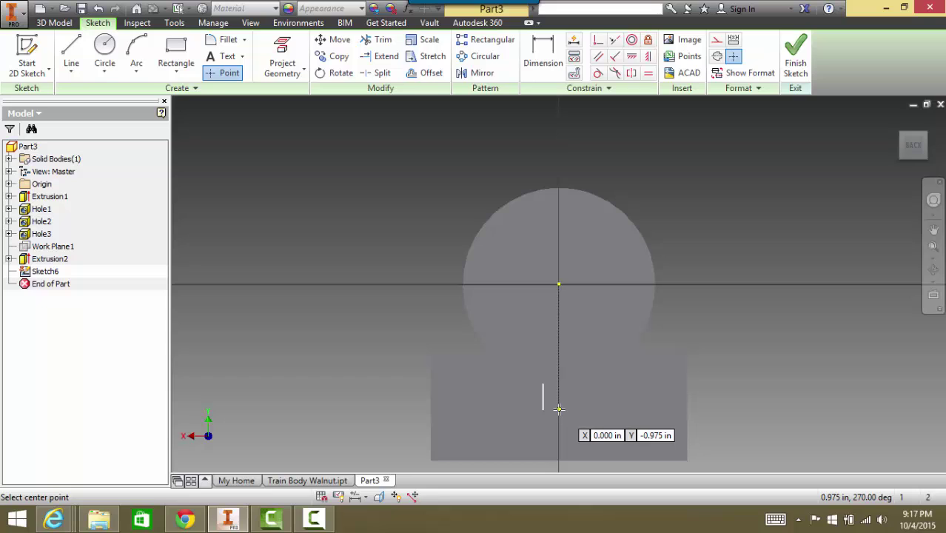
right_click(733, 385)
left_click(692, 385)
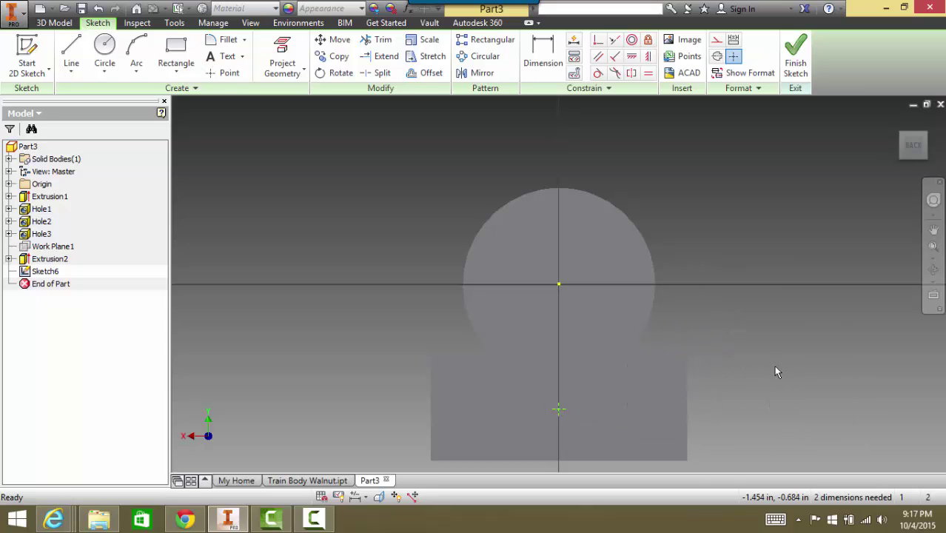
Step: Dimension the point 0.375 in above the bottom edge of the back face
left_click(543, 54)
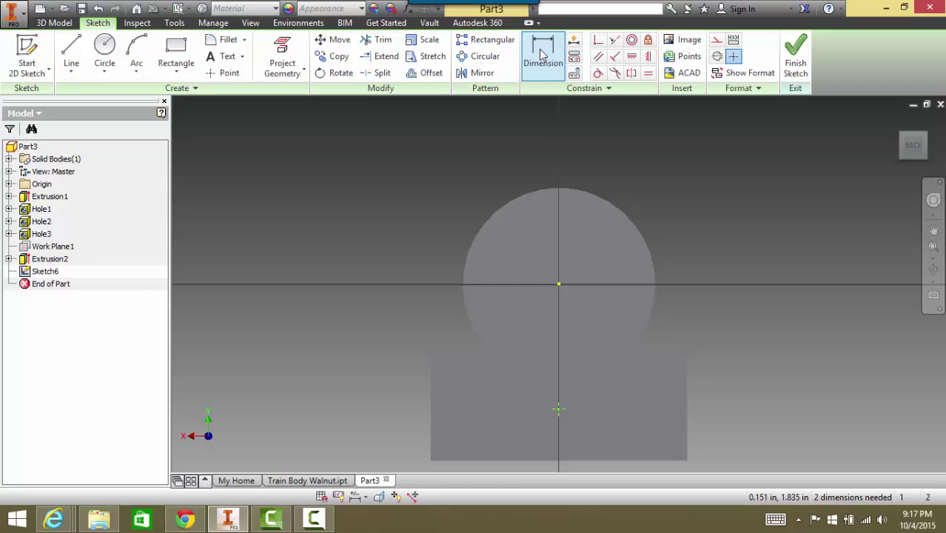
left_click(541, 54)
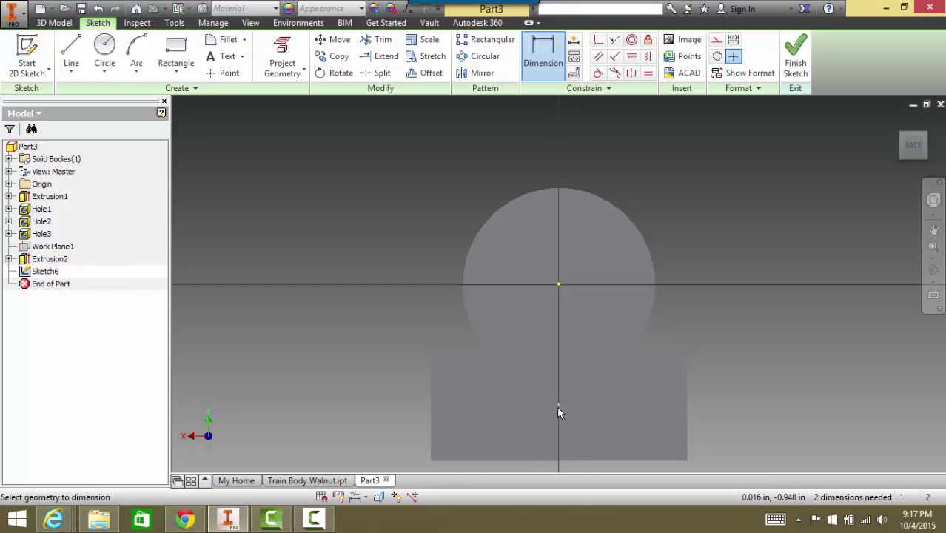
left_click(565, 460)
left_click(749, 434)
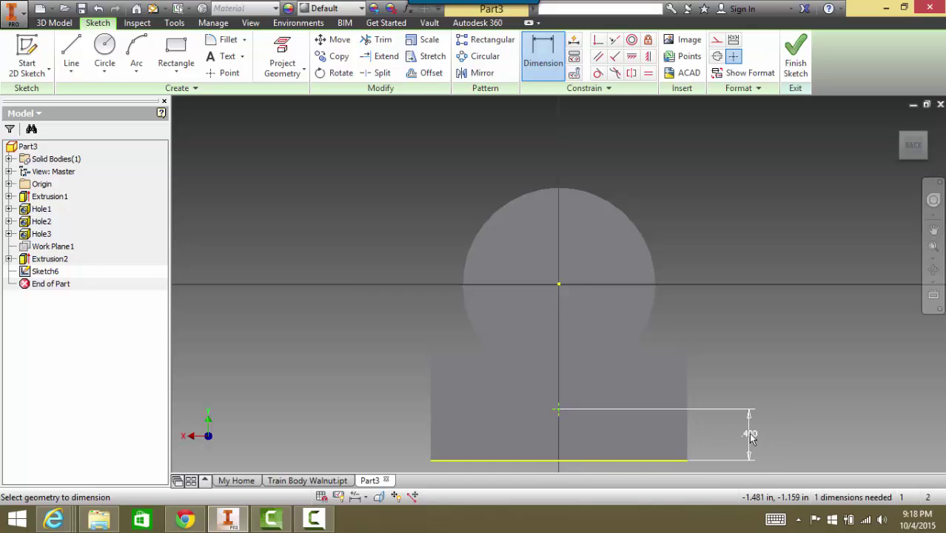
left_click(748, 433)
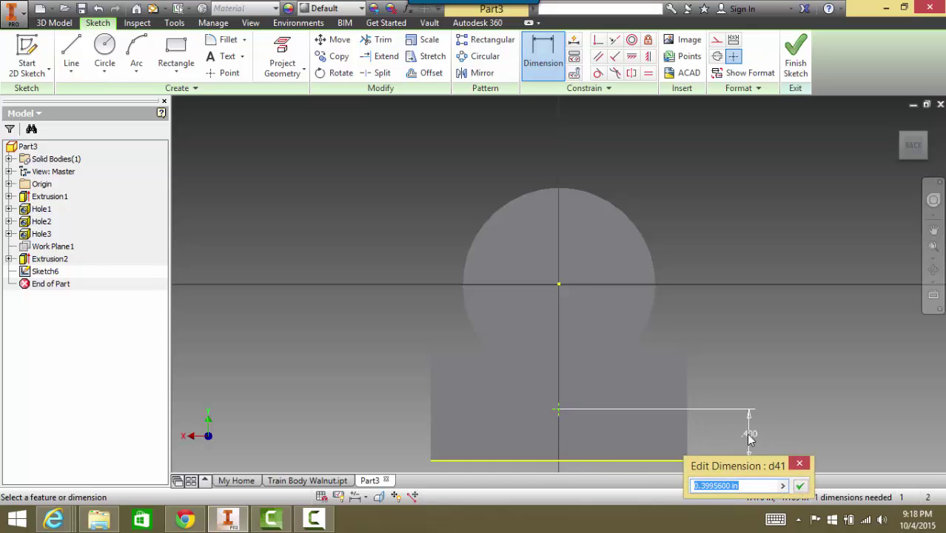
type(".375")
key("Return")
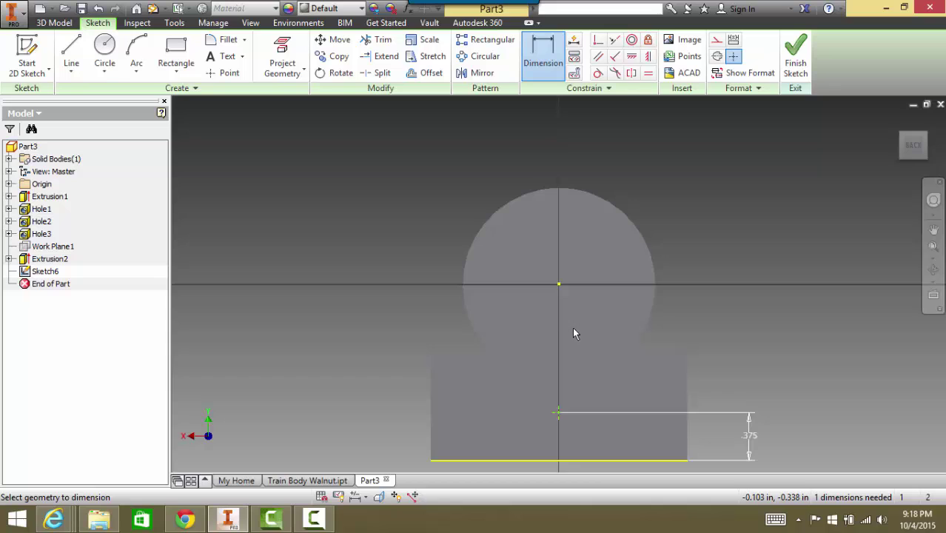
Step: Draw a circle about 4.62 in in diameter on the back face, centered on the dimensioned point
left_click(104, 51)
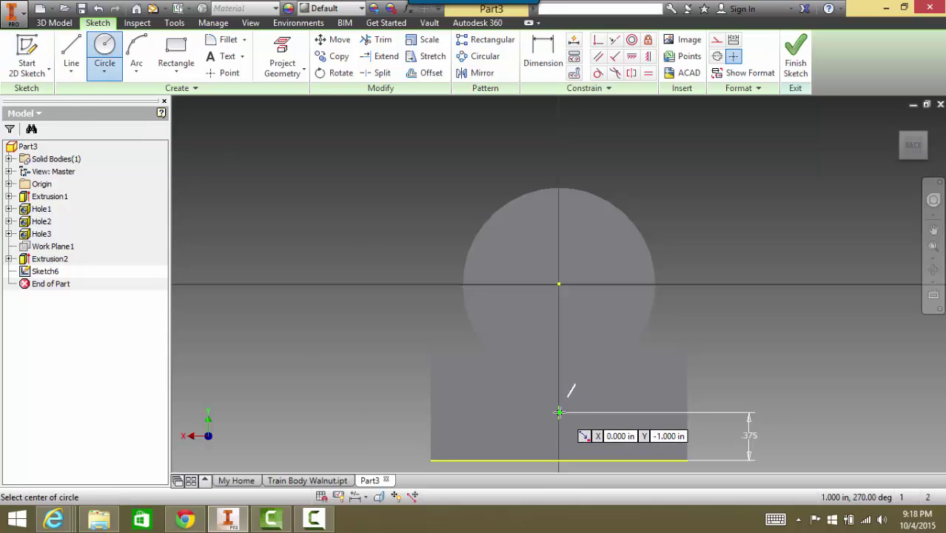
left_click(558, 413)
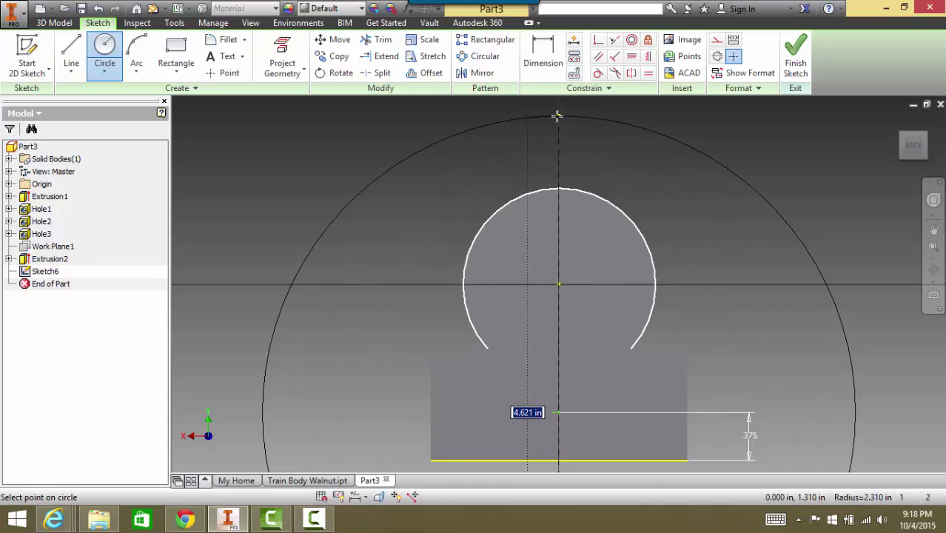
left_click(557, 115)
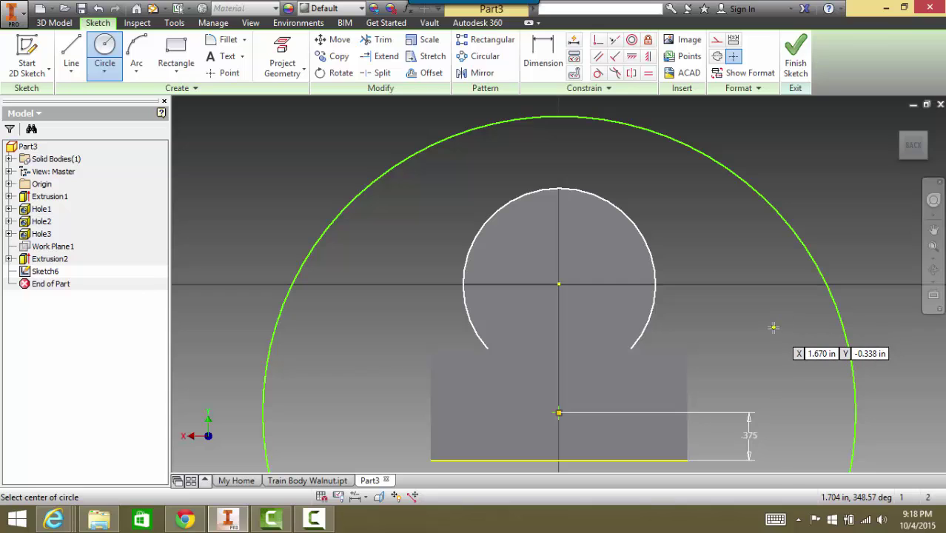
key("Escape")
Step: Dimension the large circle's diameter as 2.35*2 in
key("d")
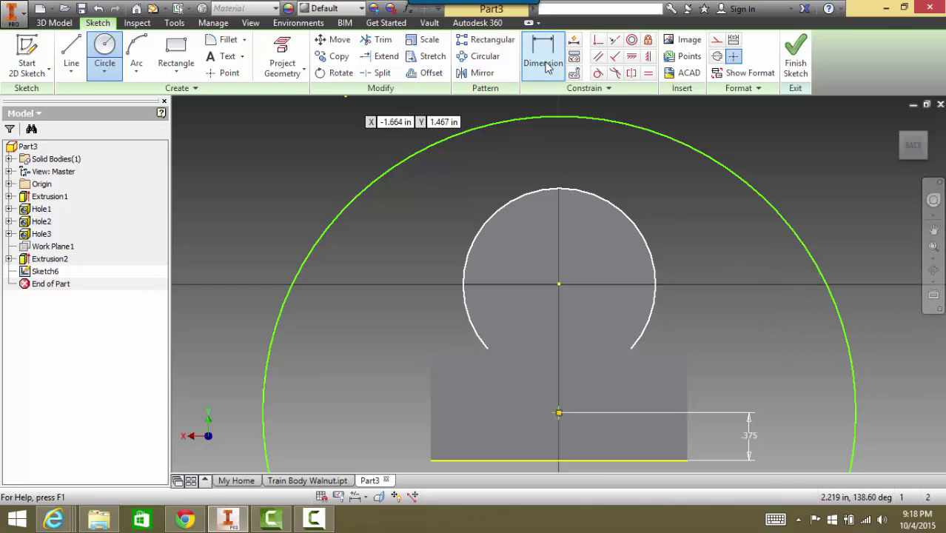
left_click(749, 174)
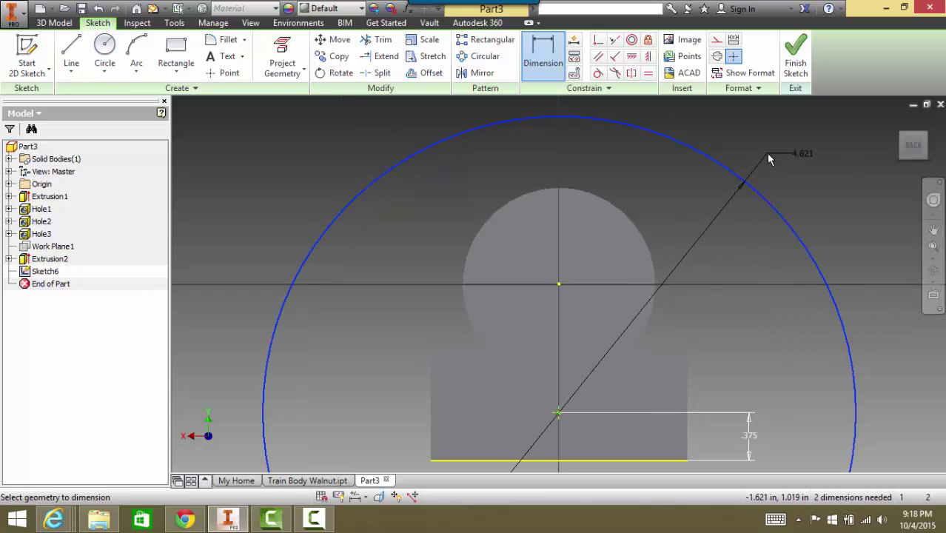
left_click(799, 154)
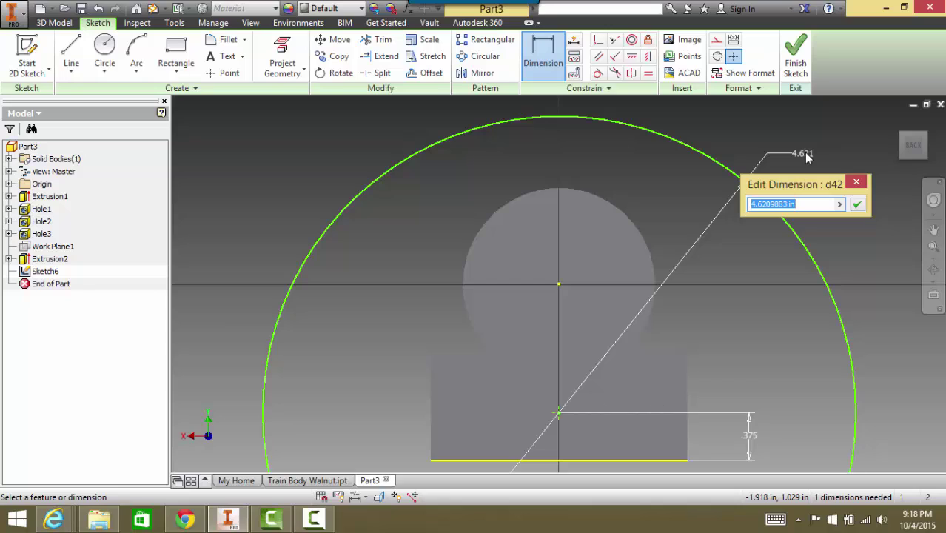
type("2.35")
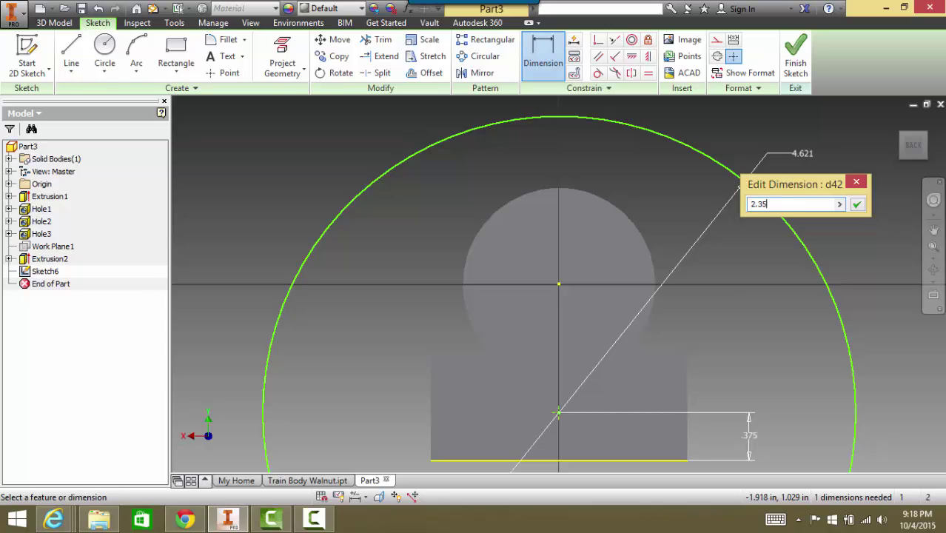
type("*2")
key("Return")
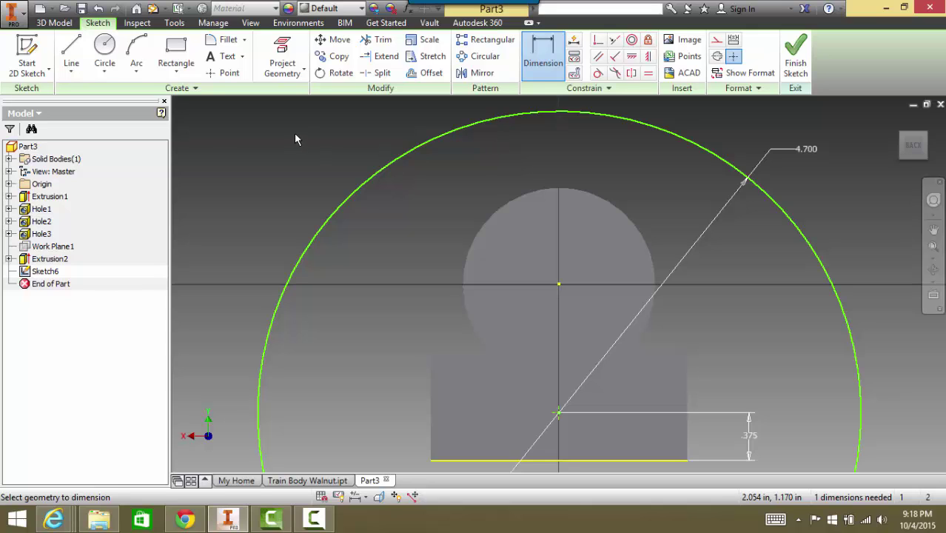
Step: Draw a rectangle as wide as the base block, from the block's upper corner up to the opposite intersection with the large circle
left_click(176, 59)
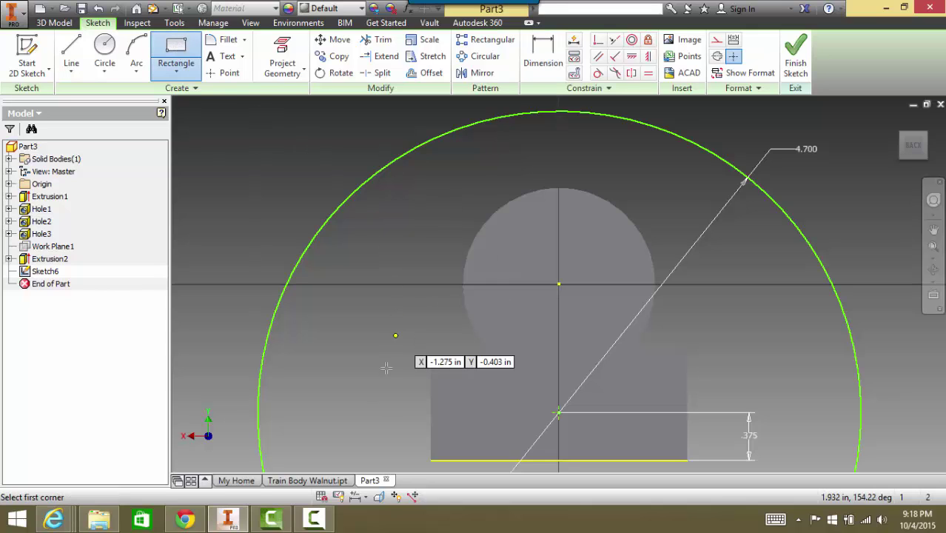
left_click(431, 347)
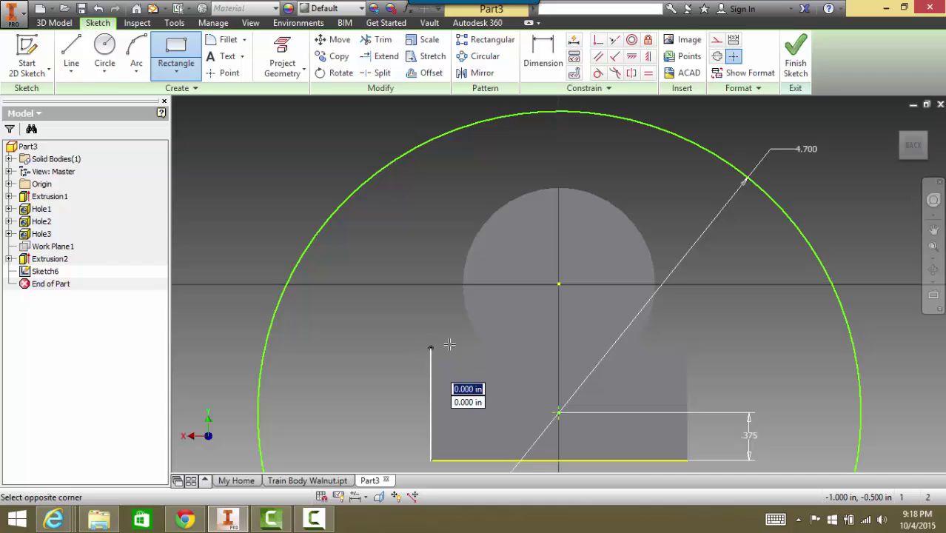
left_click(687, 140)
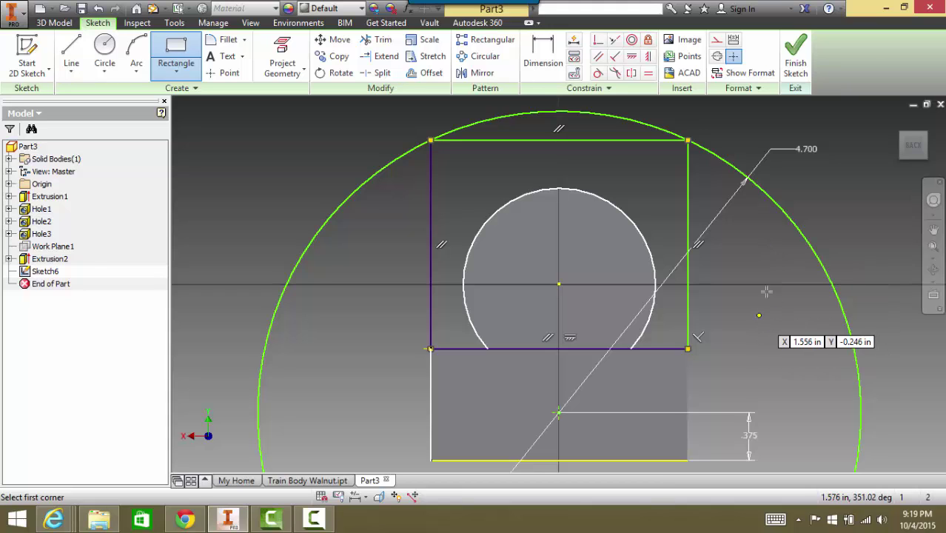
Step: Delete the large circle's diameter dimension and the 0.375 in dimension of its center point
right_click(814, 149)
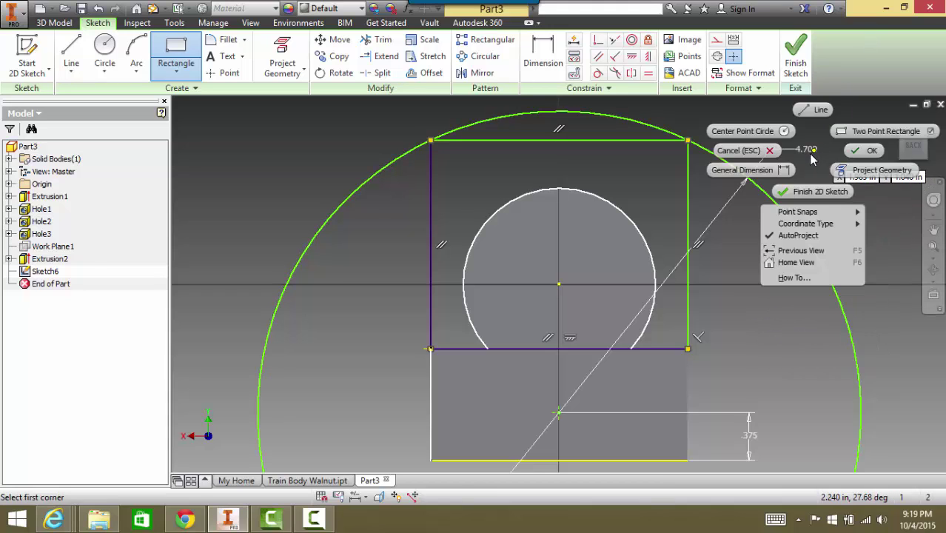
key("Escape")
right_click(814, 149)
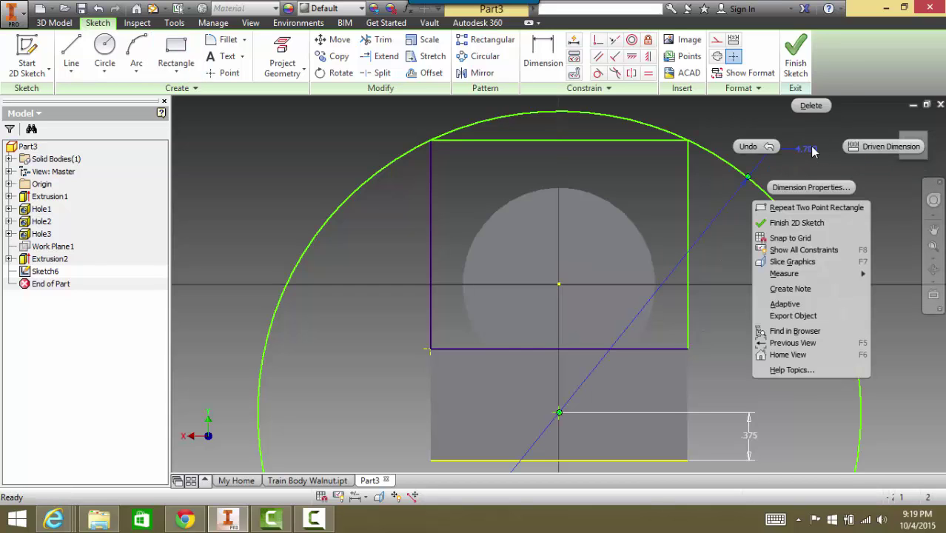
left_click(812, 101)
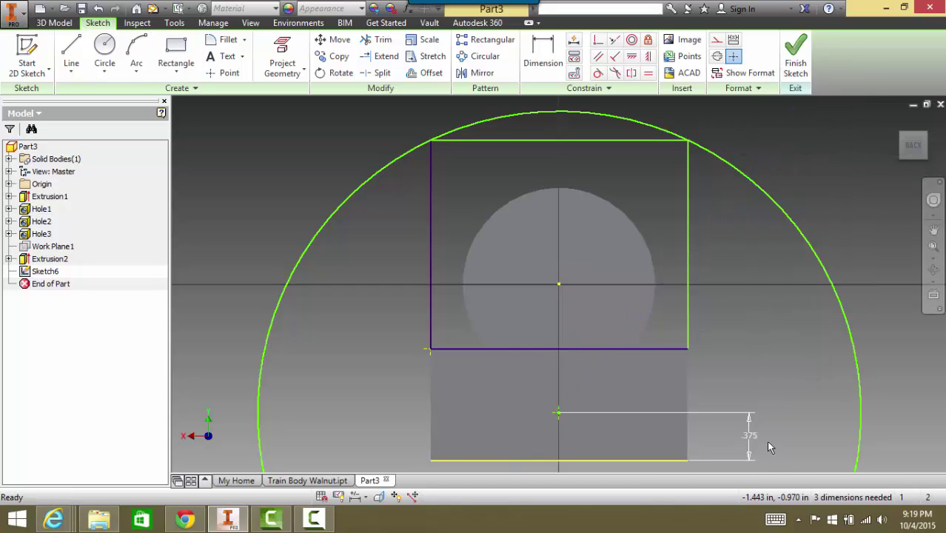
right_click(750, 435)
left_click(746, 395)
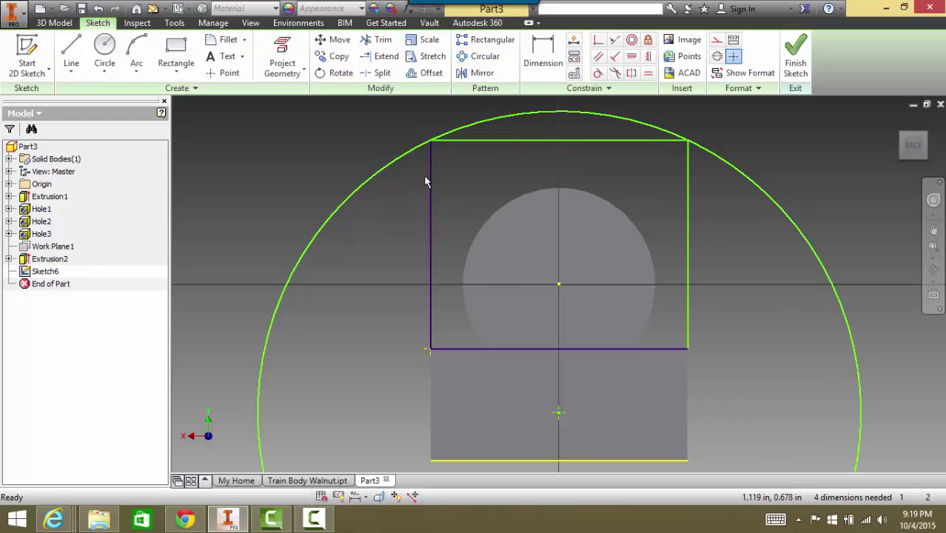
Step: Trim the rectangle's top edge and the circle outside the rectangle to leave an arched profile, and finish the sketch
left_click(379, 40)
left_click(582, 141)
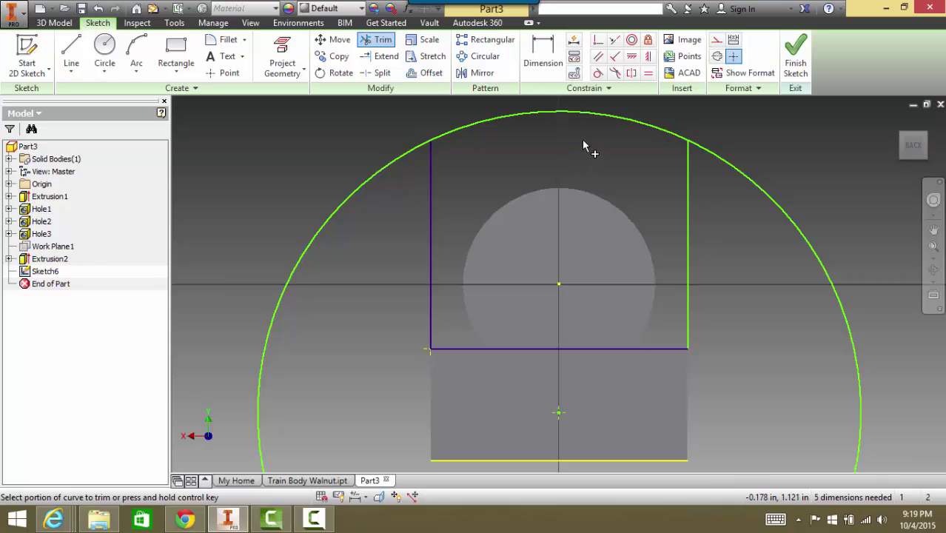
left_click(363, 190)
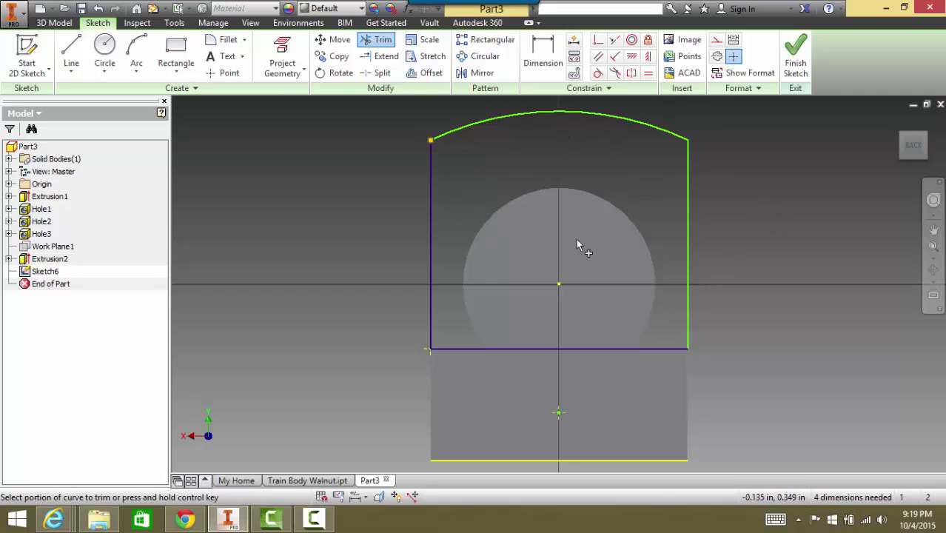
left_click(795, 54)
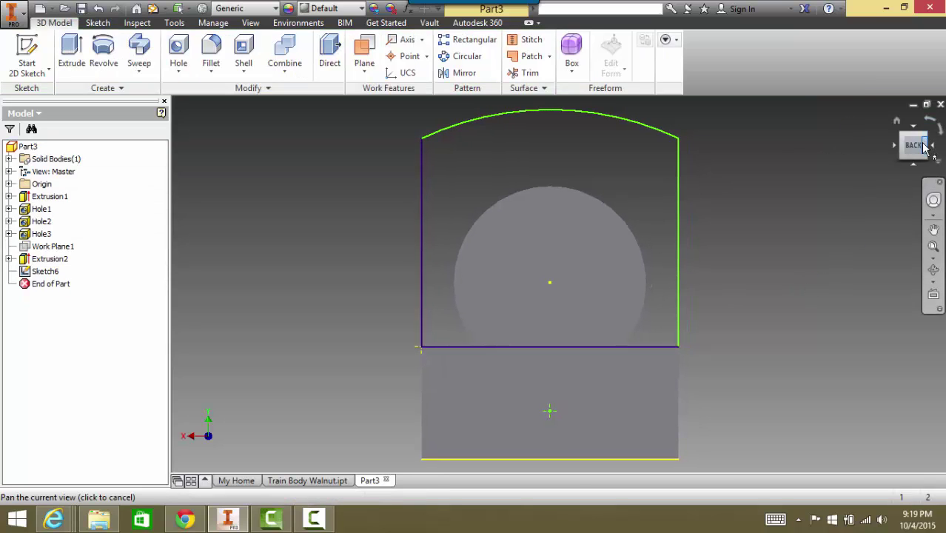
Step: Try to extrude the arched profile as a cut 1.75 in deep into the body toward the front, and undo it
mouse_move(914, 145)
left_mouse_down()
mouse_move(883, 139)
mouse_move(880, 148)
left_mouse_up()
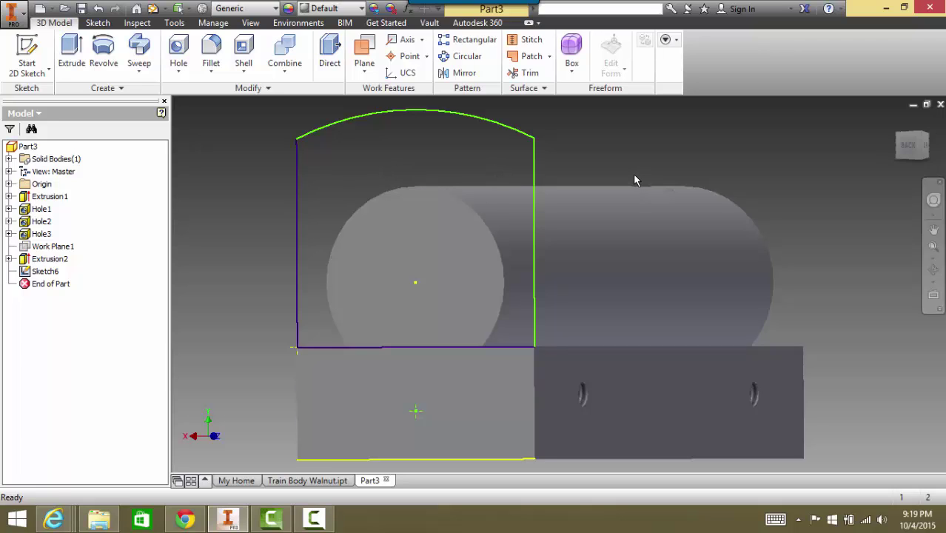
left_click(71, 51)
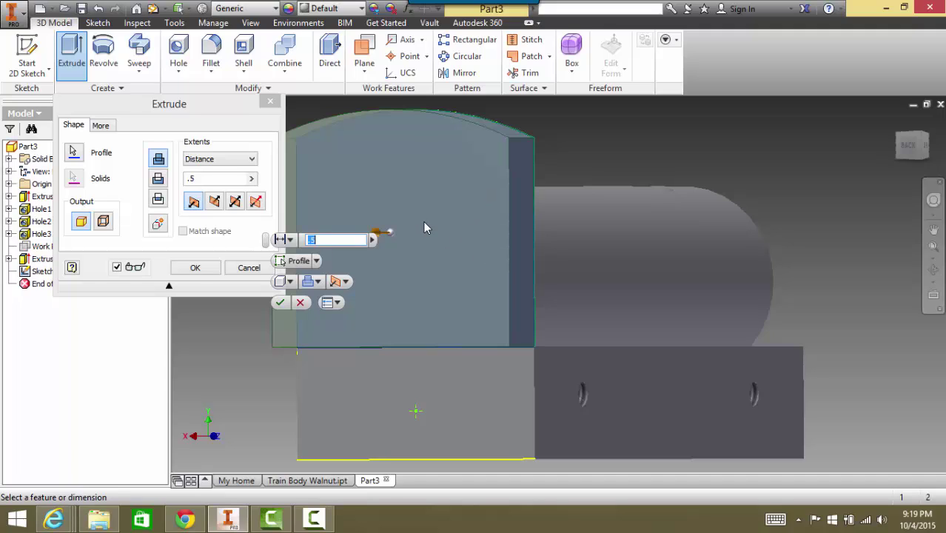
left_click(214, 203)
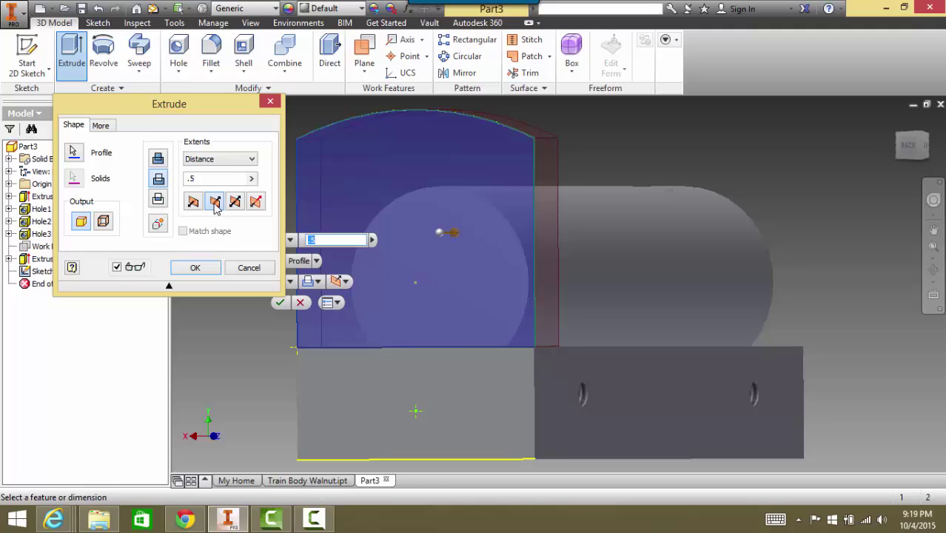
left_click(252, 180)
left_click(290, 246)
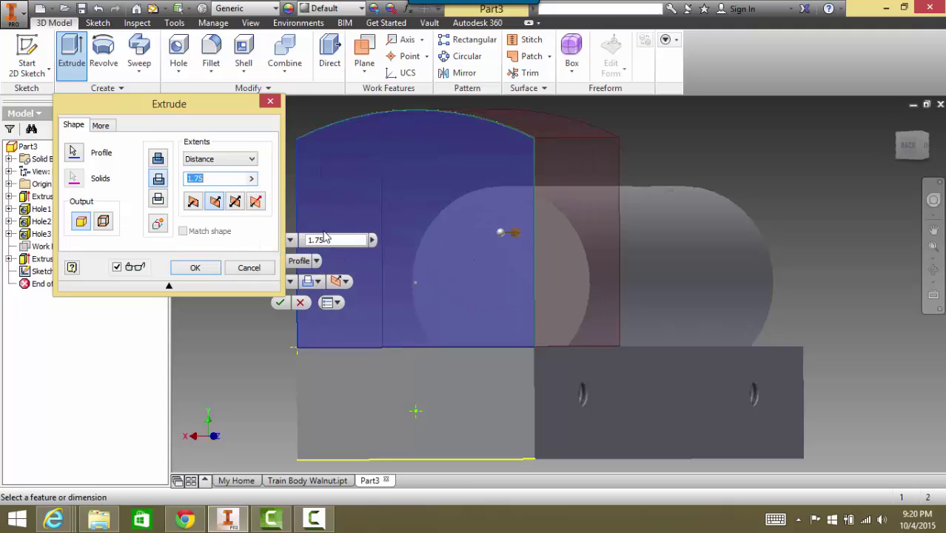
left_click(316, 261)
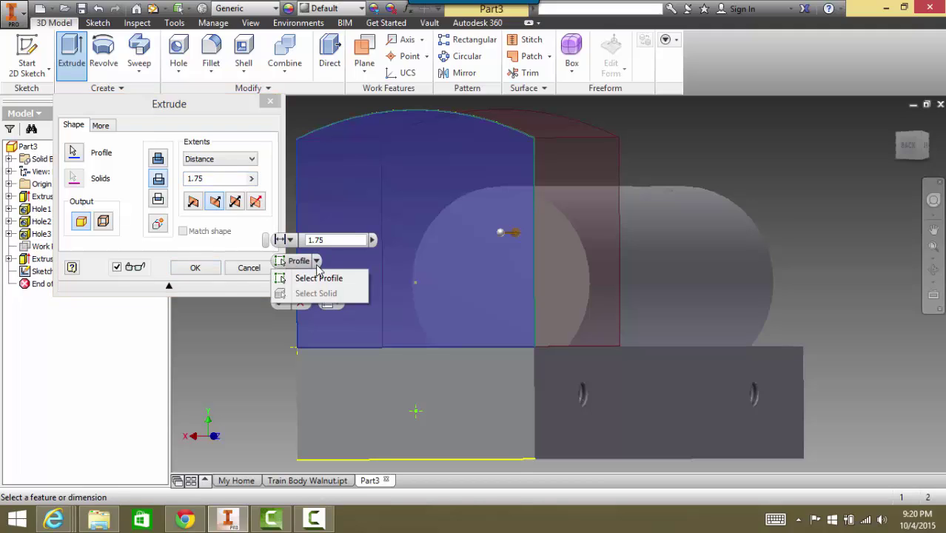
left_click(281, 263)
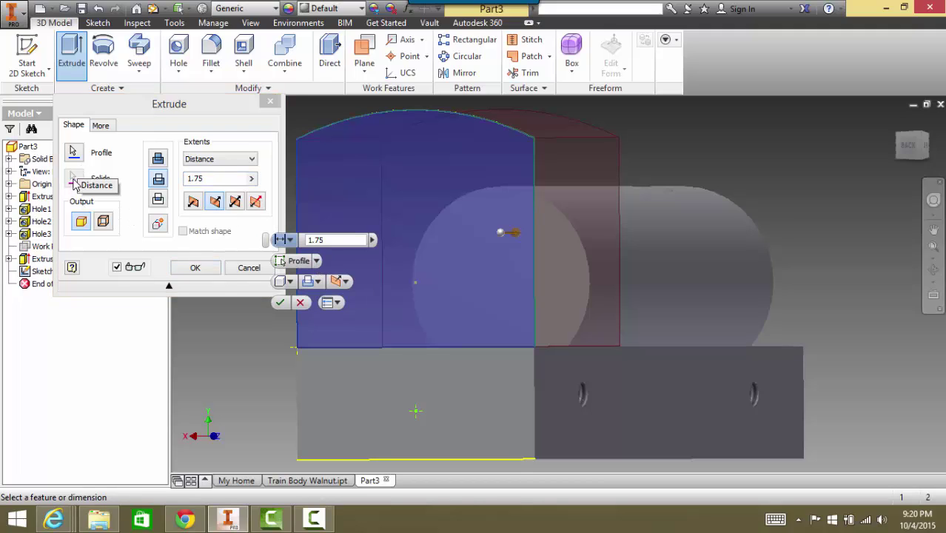
left_click(72, 178)
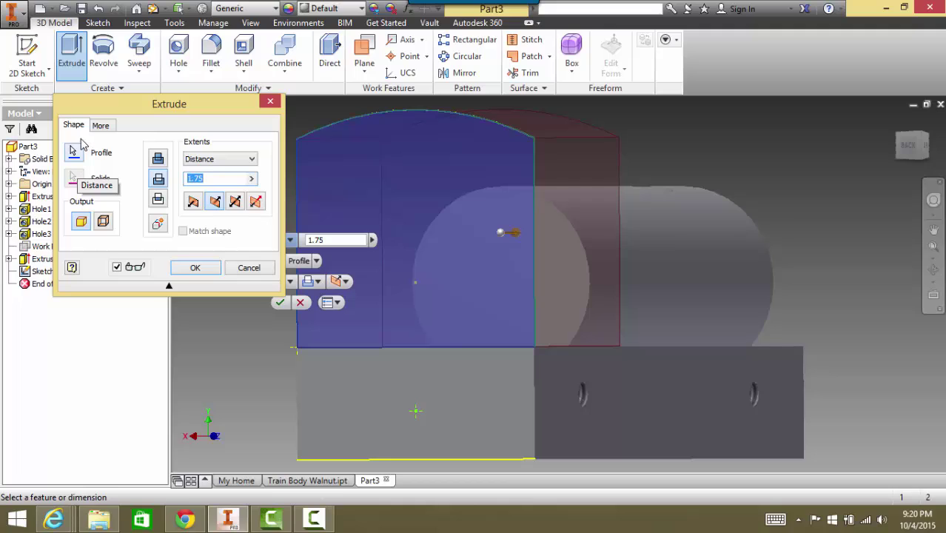
left_click(73, 152)
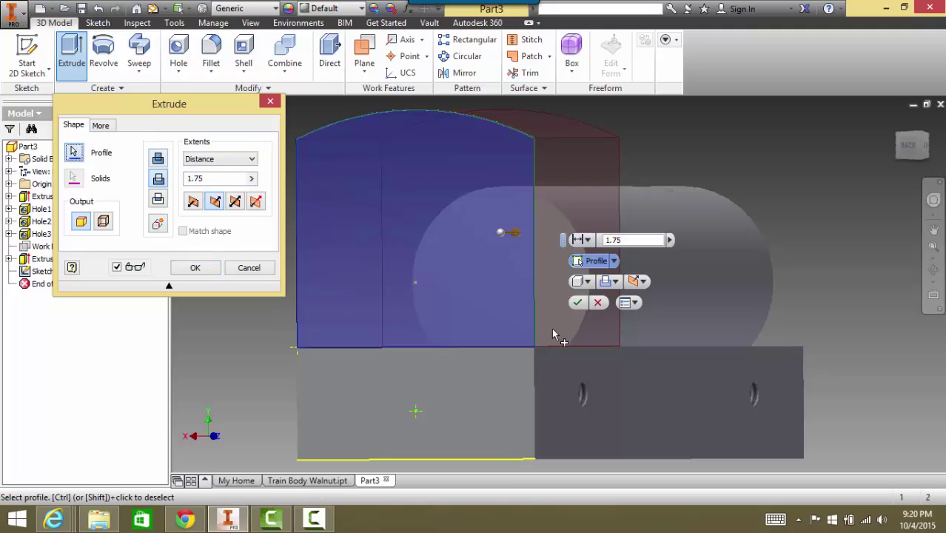
left_click(215, 203)
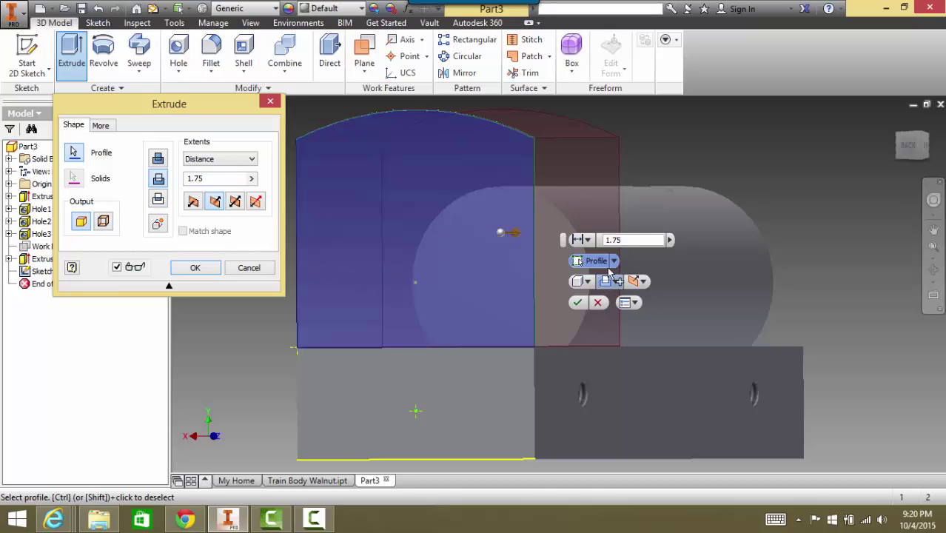
left_click(578, 303)
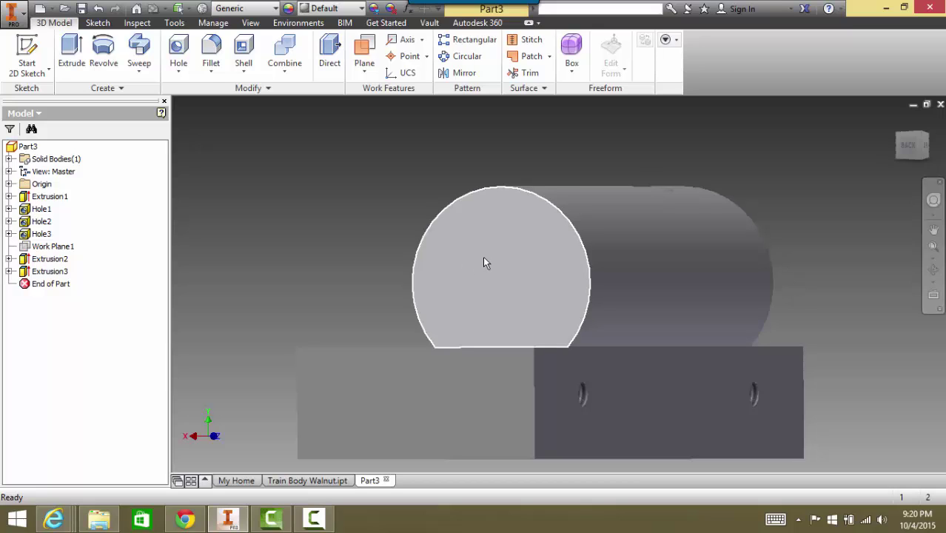
key("ctrl+z")
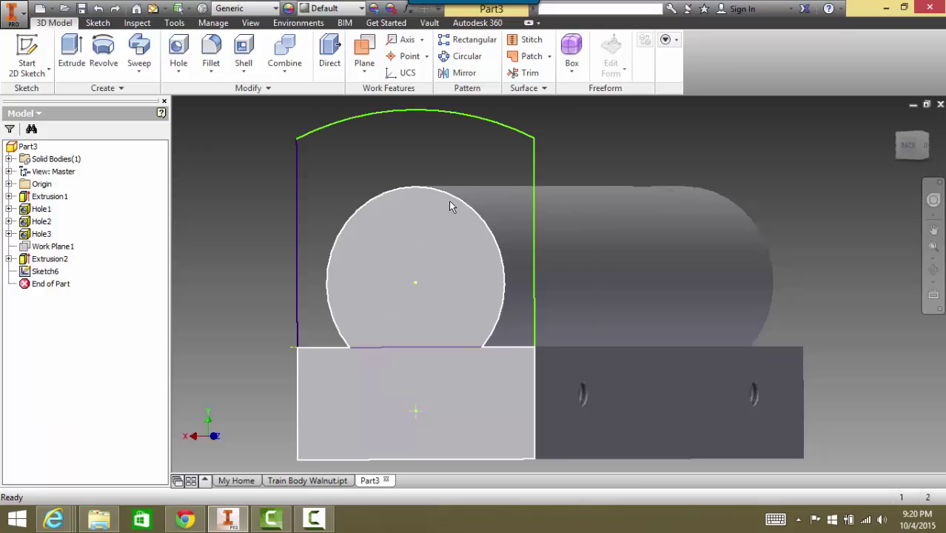
Step: Extrude the arched profile 1.75 in toward the front, joined to the body, and view the cab in isometric and from the right
left_click(72, 55)
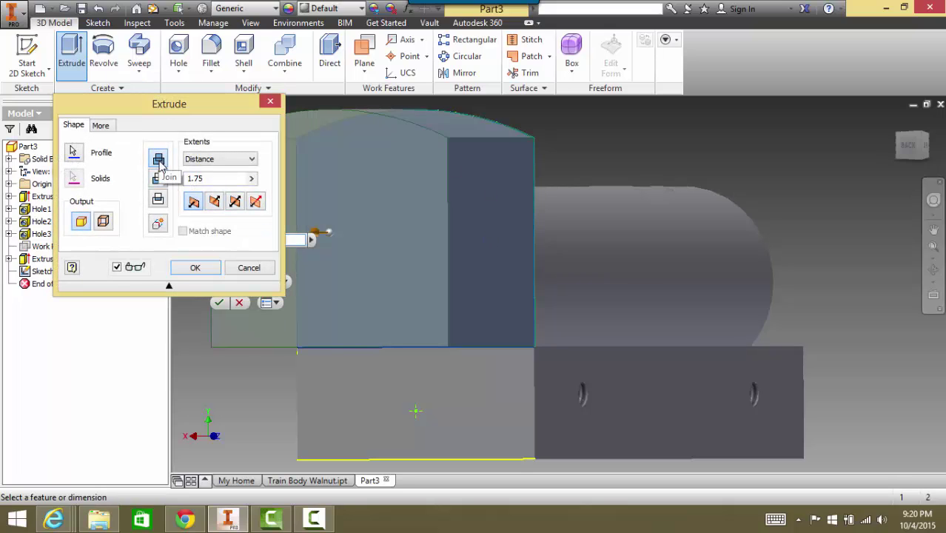
left_click(215, 202)
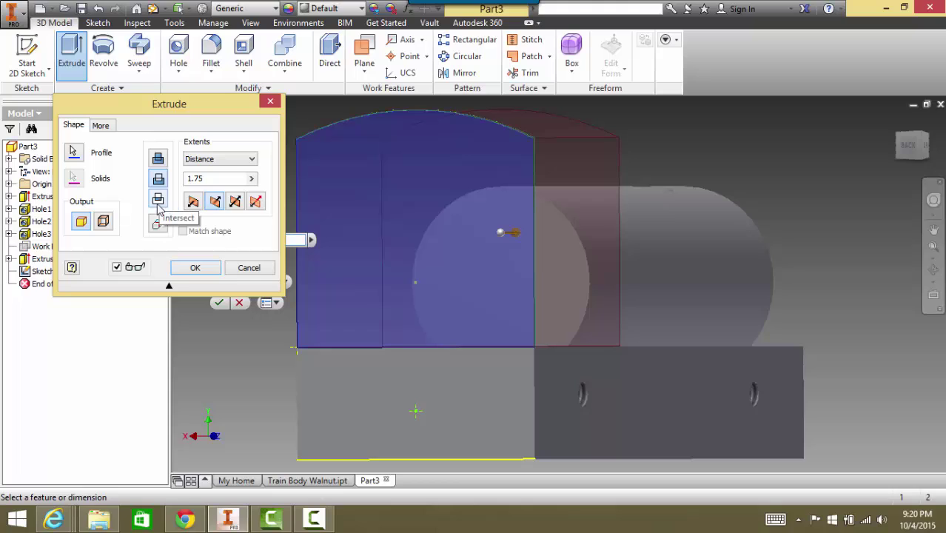
left_click(162, 163)
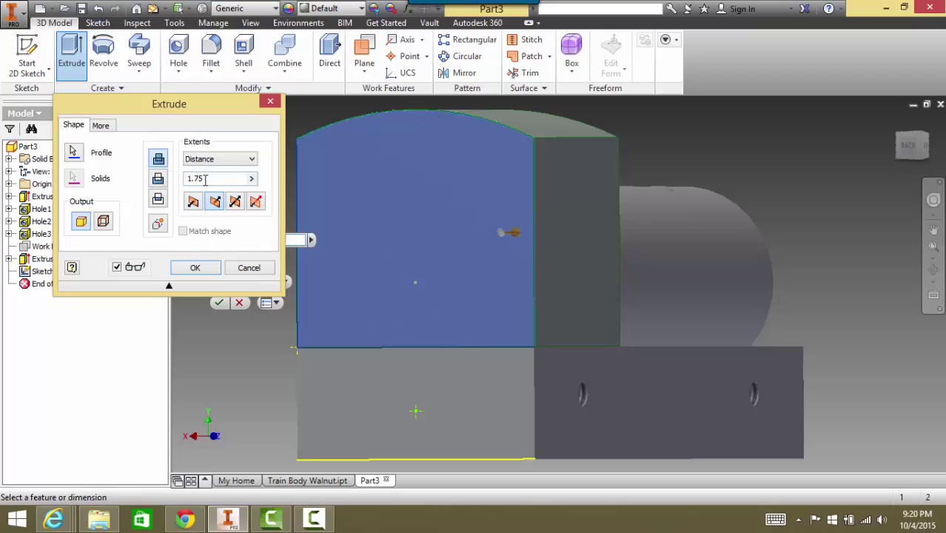
left_click(195, 268)
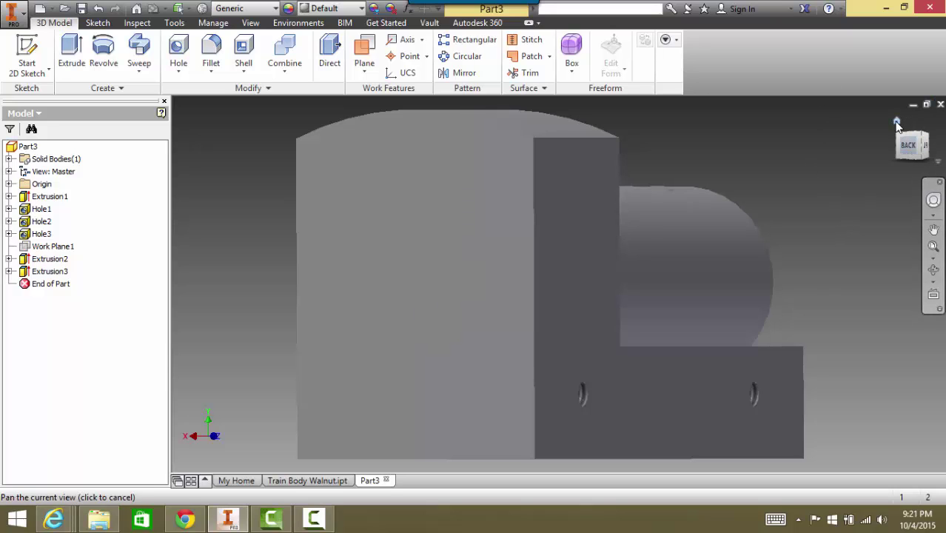
left_click(897, 123)
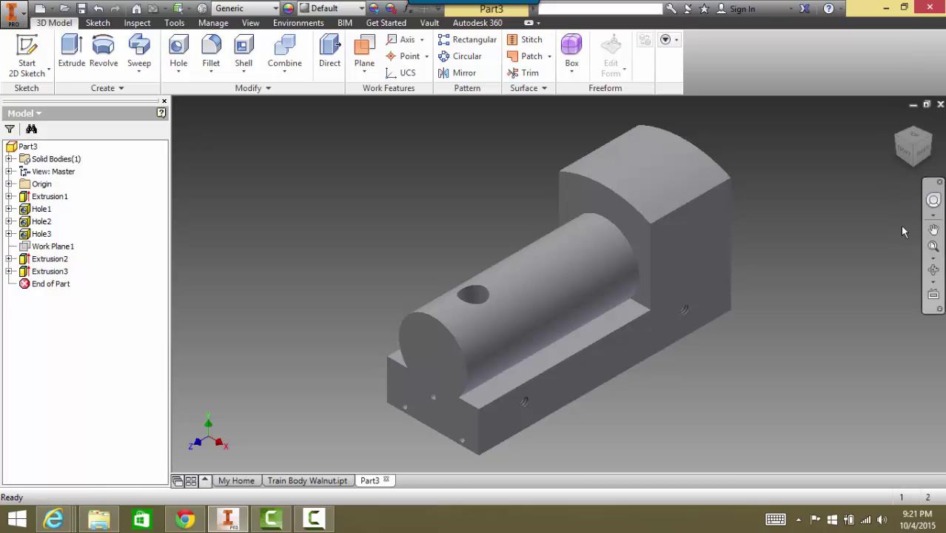
left_click(926, 154)
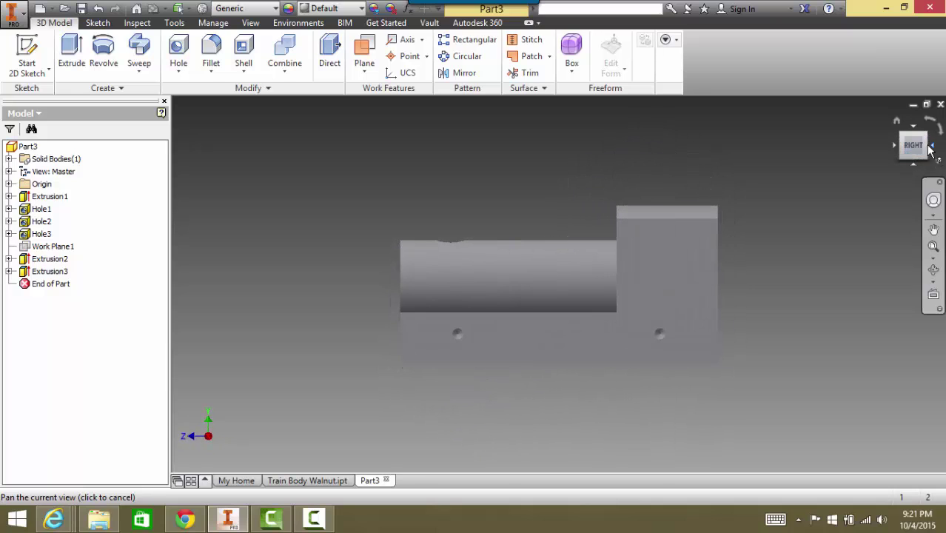
Step: Start a sketch on the flat, arched back face of the cab
left_click(935, 147)
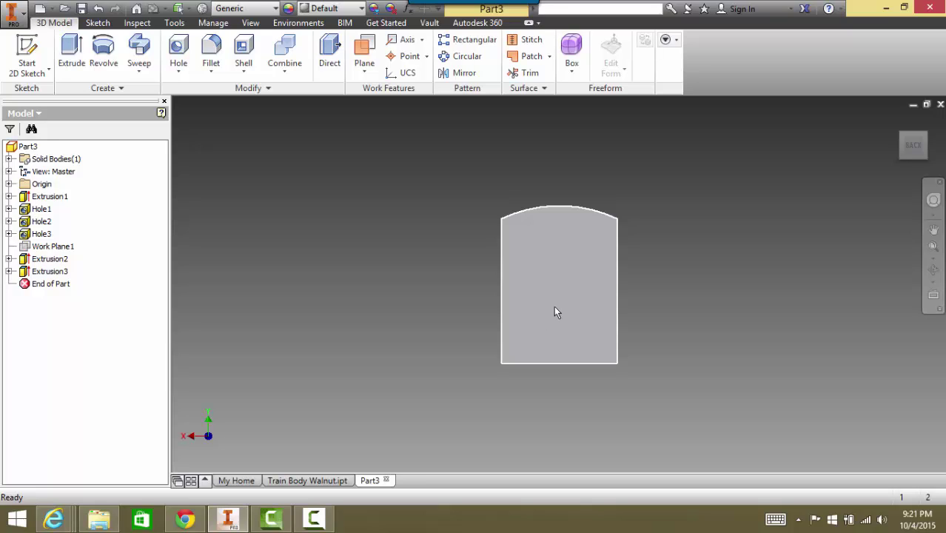
mouse_move(556, 308)
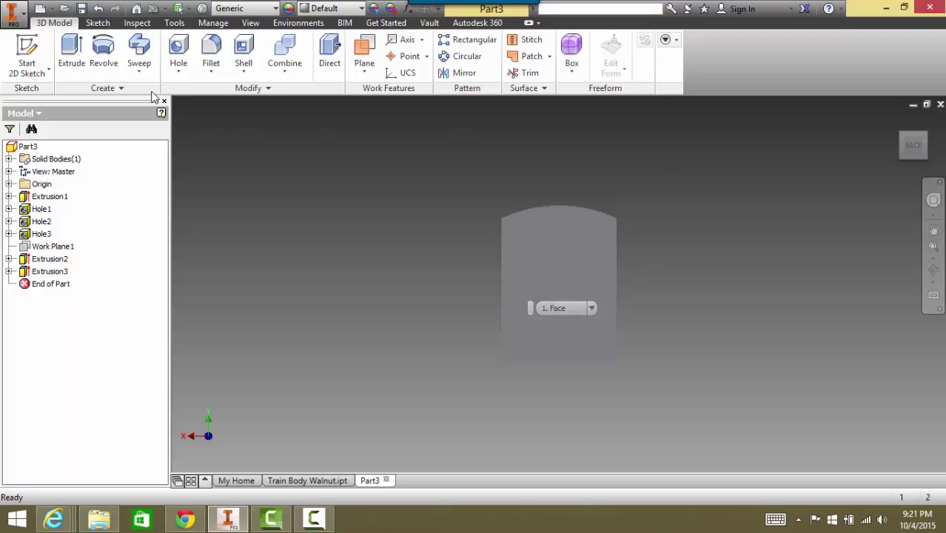
left_click(27, 51)
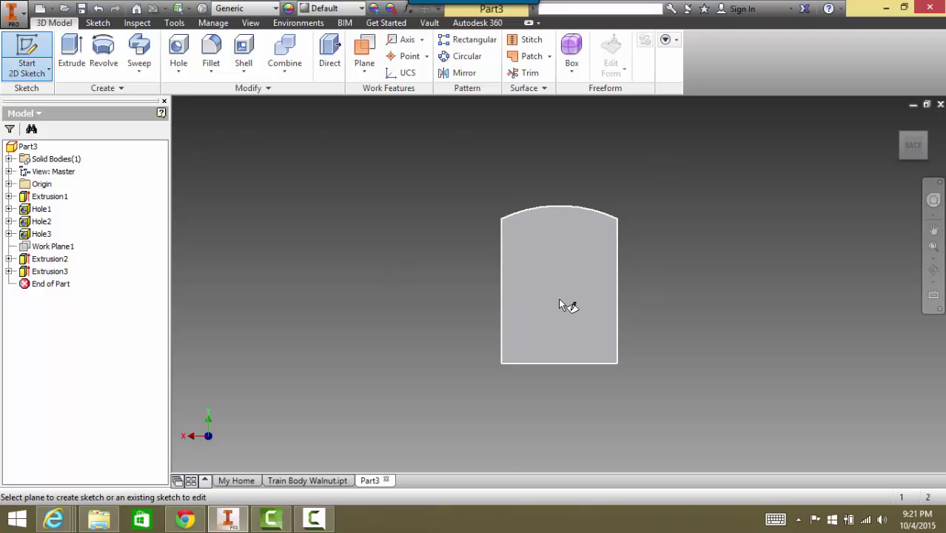
left_click(559, 298)
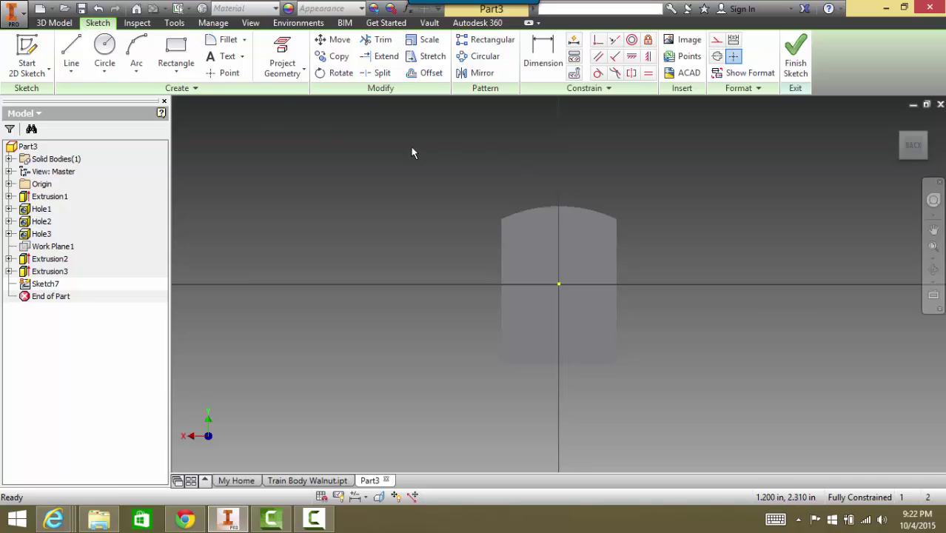
left_click(27, 49)
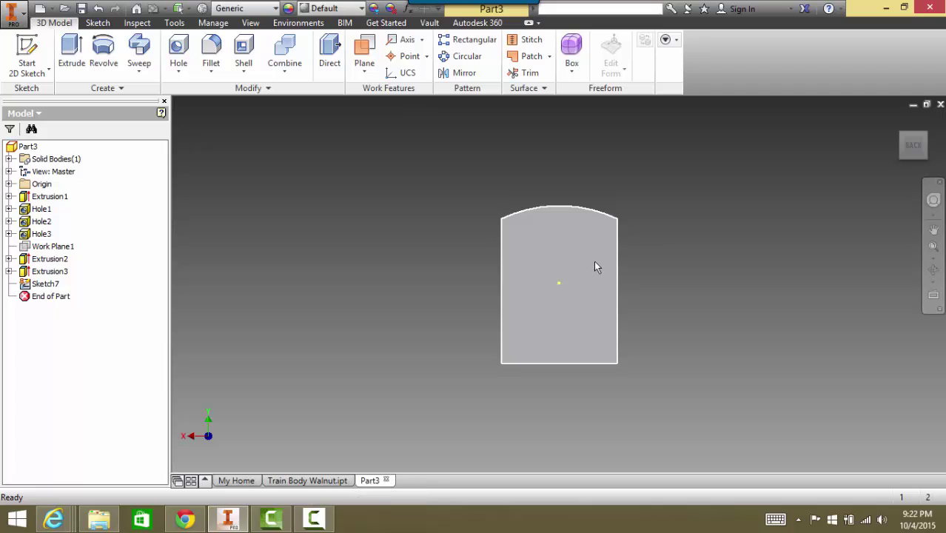
left_click(596, 266)
left_click(628, 315)
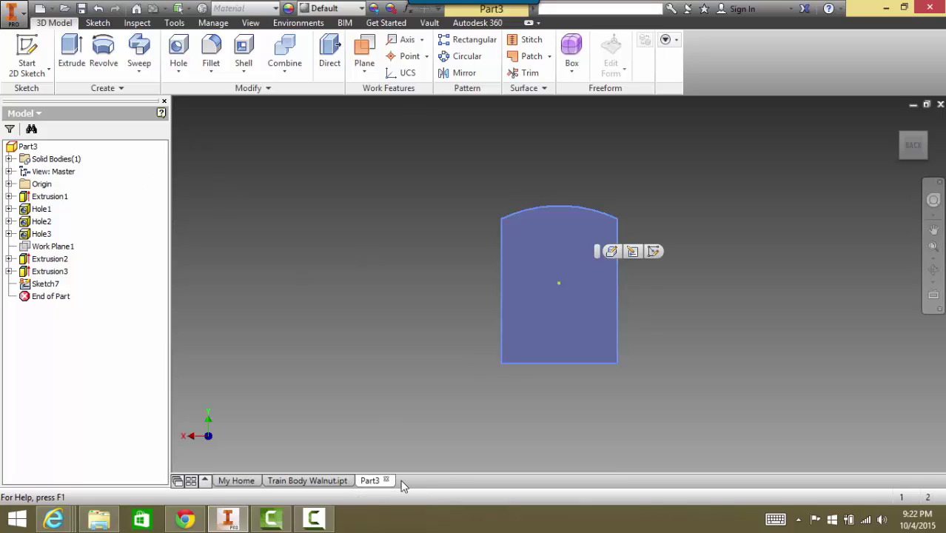
key("s")
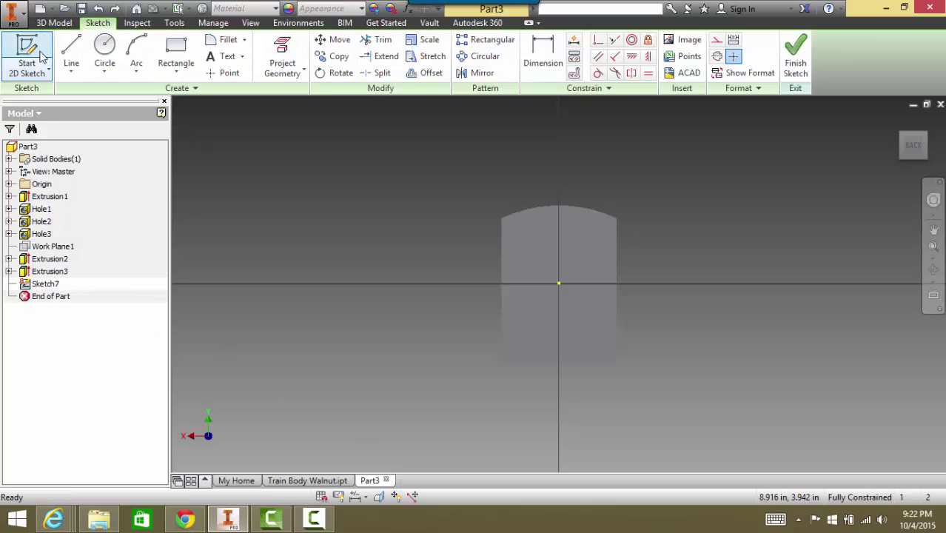
key("Escape")
Step: Start a new sketch on the cab's back face and place a point on the vertical centerline about 0.97 in below the origin
left_click(576, 298)
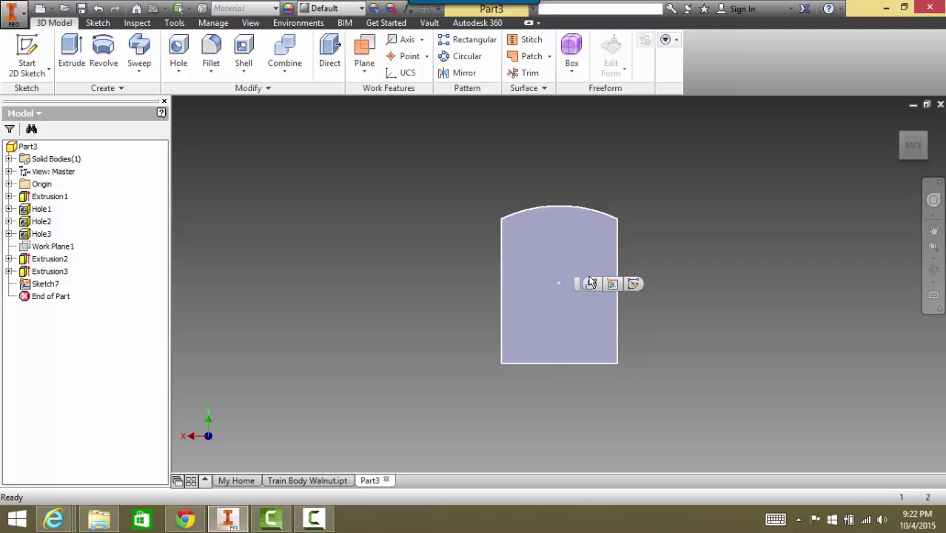
left_click(632, 285)
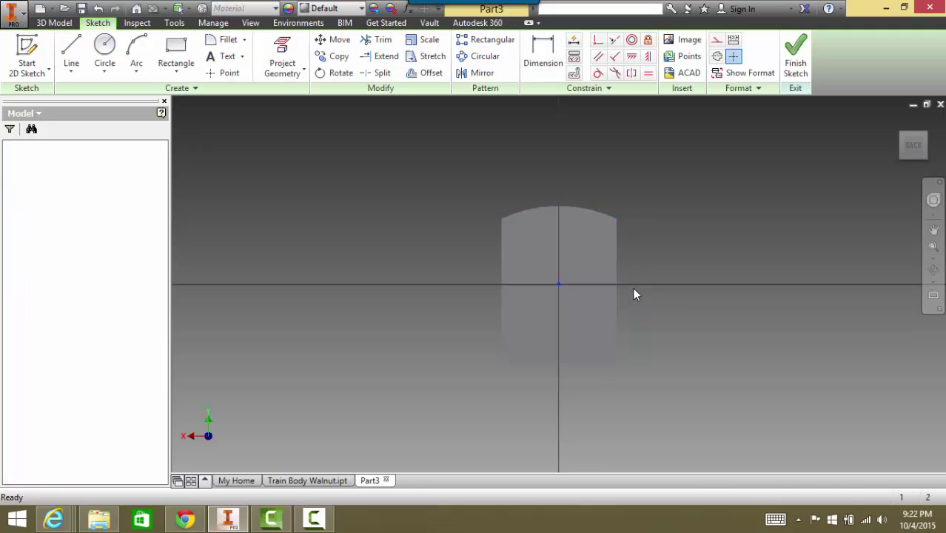
left_click(223, 73)
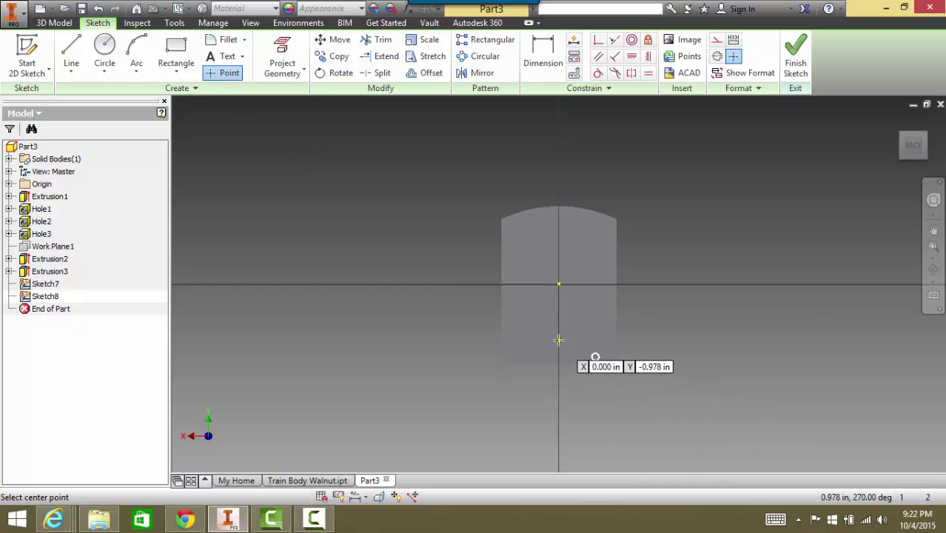
left_click(559, 340)
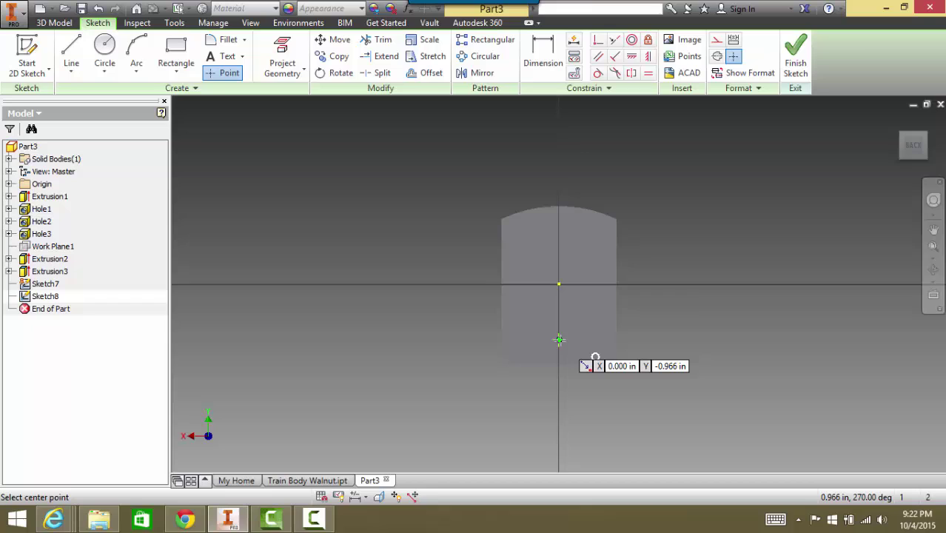
Step: Dimension the point 0.375 in above the bottom edge of the back face and finish the sketch
left_click(547, 47)
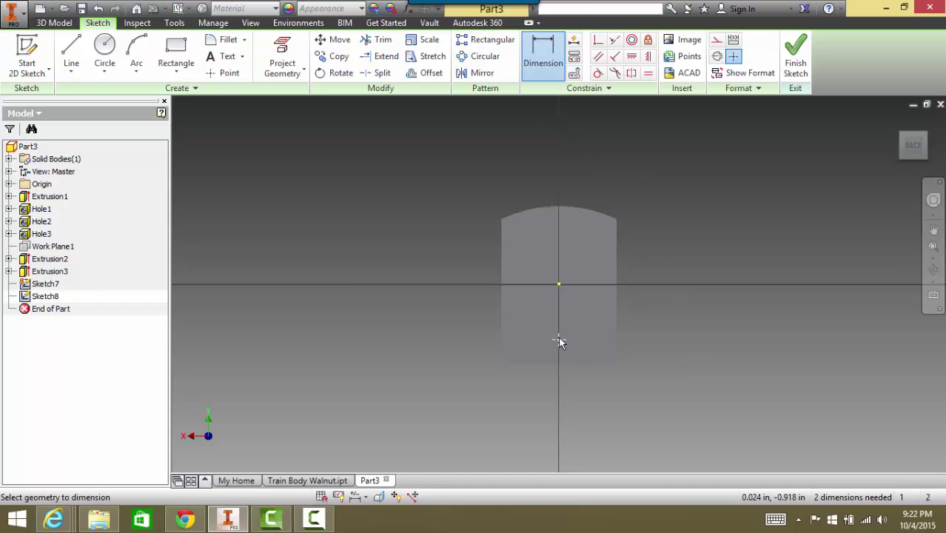
left_click(559, 339)
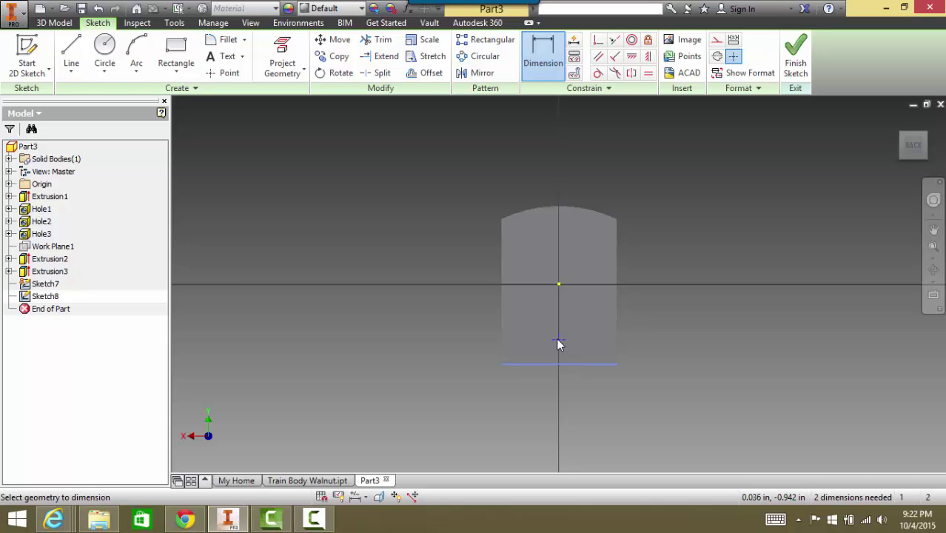
left_click(565, 362)
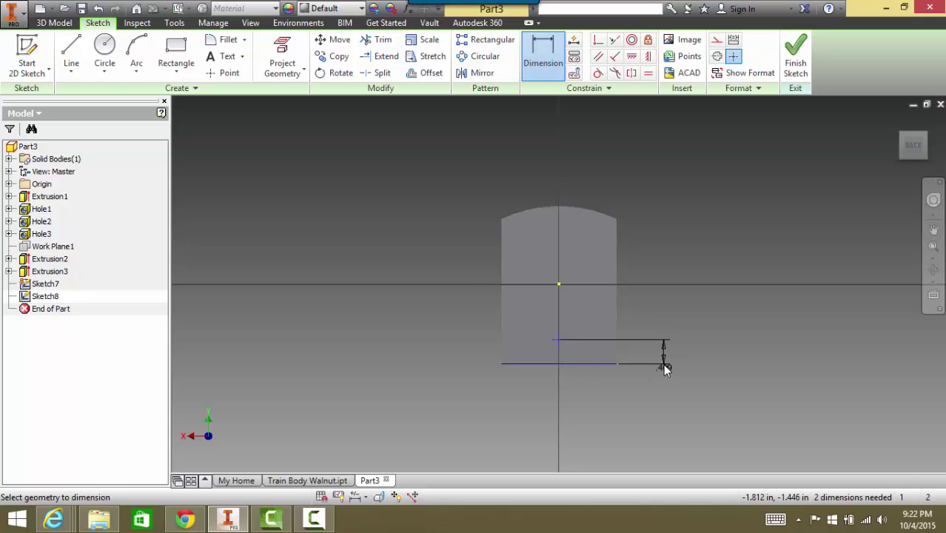
left_click(664, 351)
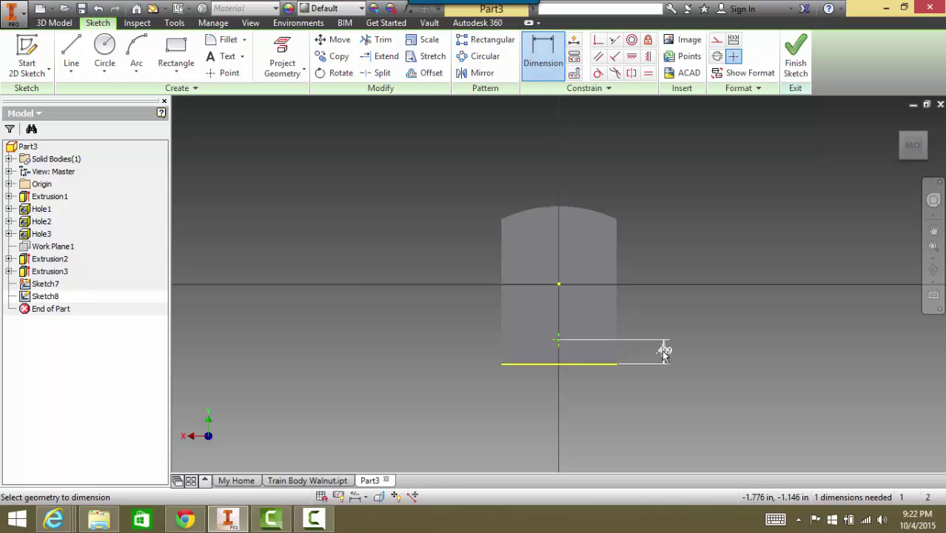
double_click(661, 350)
type(".375")
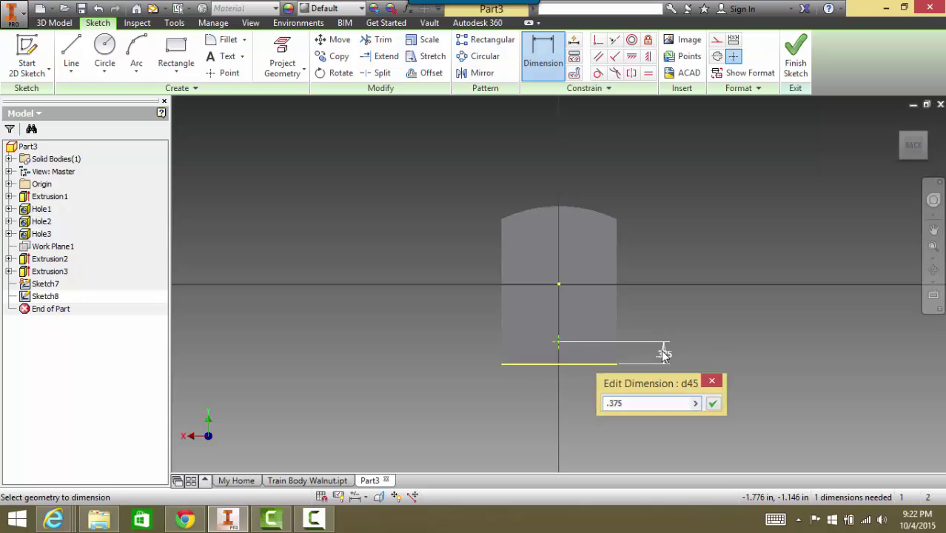
key("Return")
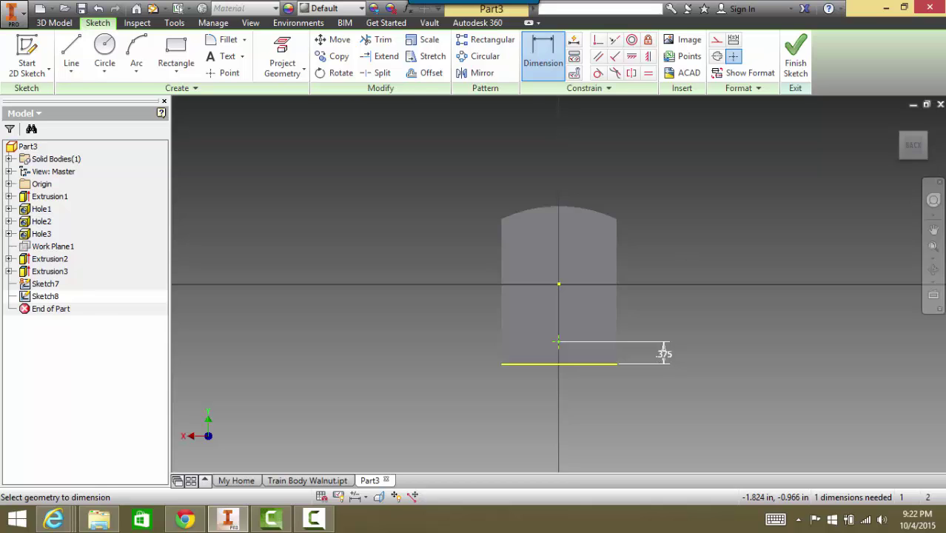
left_click(796, 58)
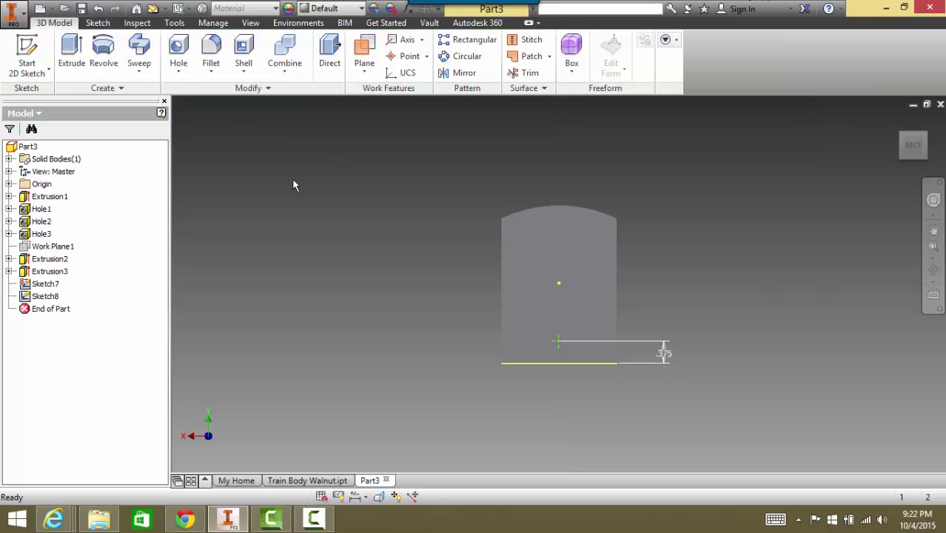
Step: Create a simple untapped hole at the back-face sketch point, 0.25 in in diameter and 0.5 in deep, and view it at an angle
key("h")
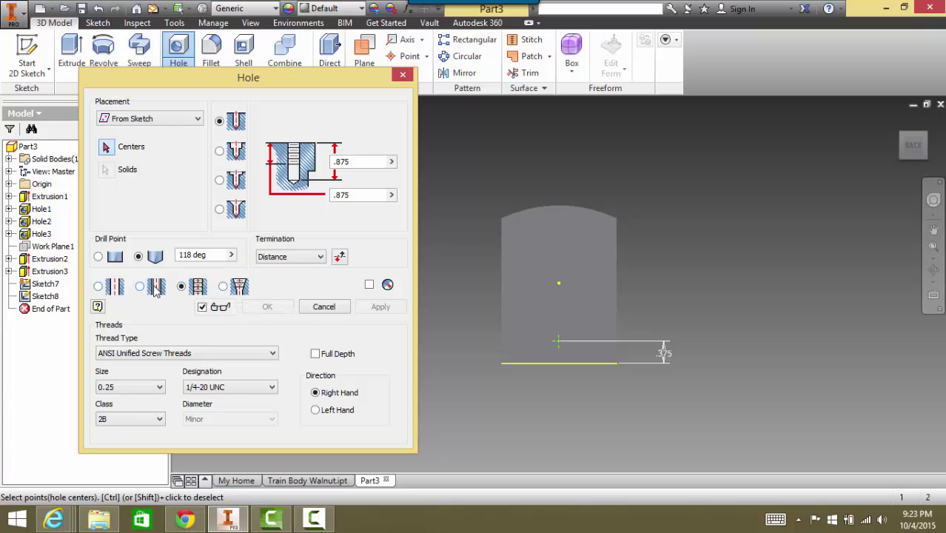
left_click(99, 287)
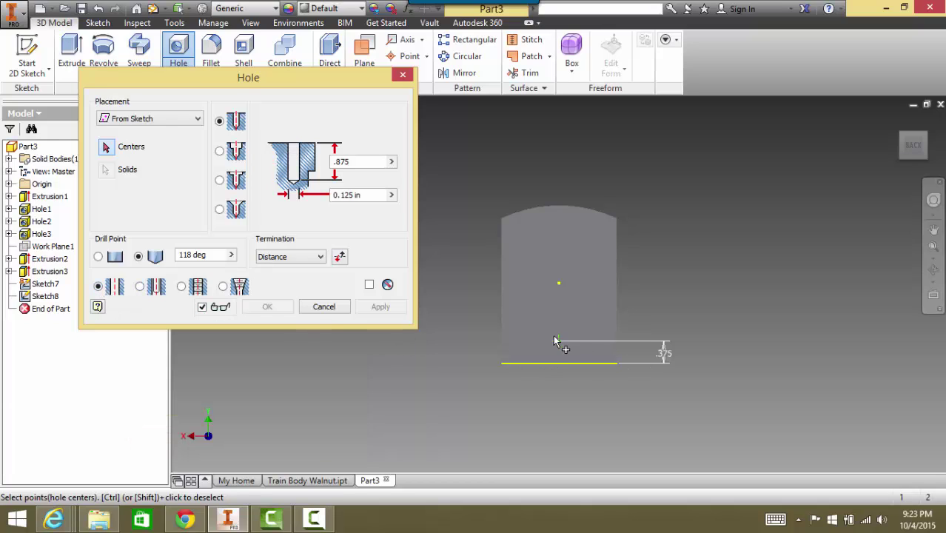
left_click(559, 342)
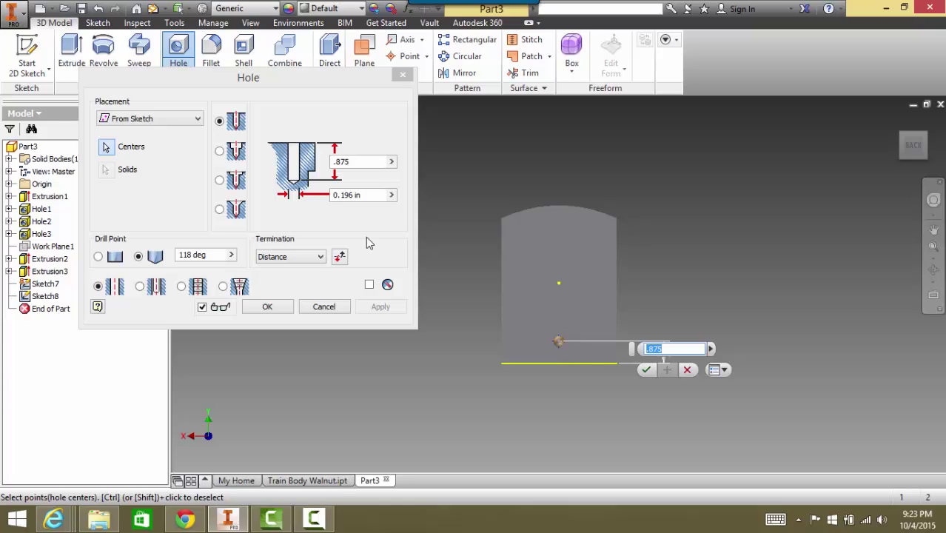
left_click(391, 195)
left_click(428, 264)
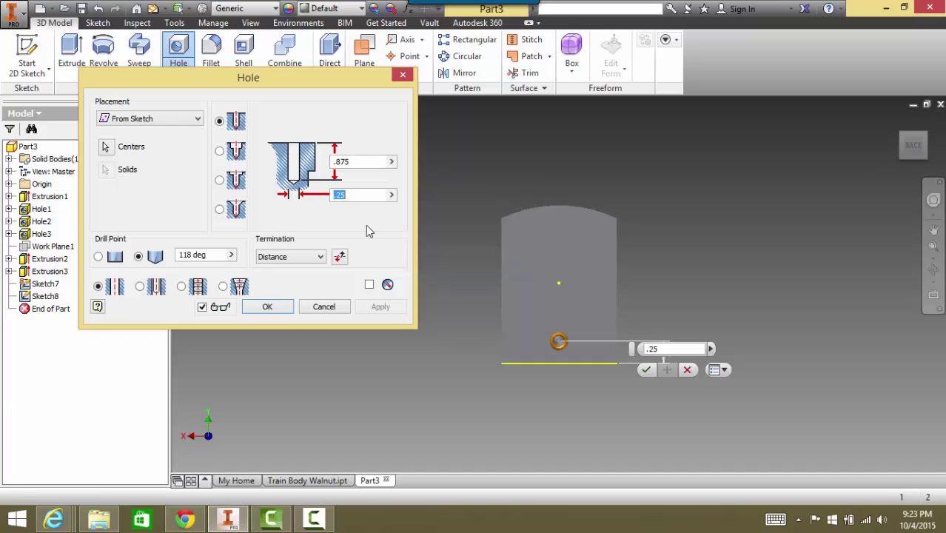
left_click(391, 162)
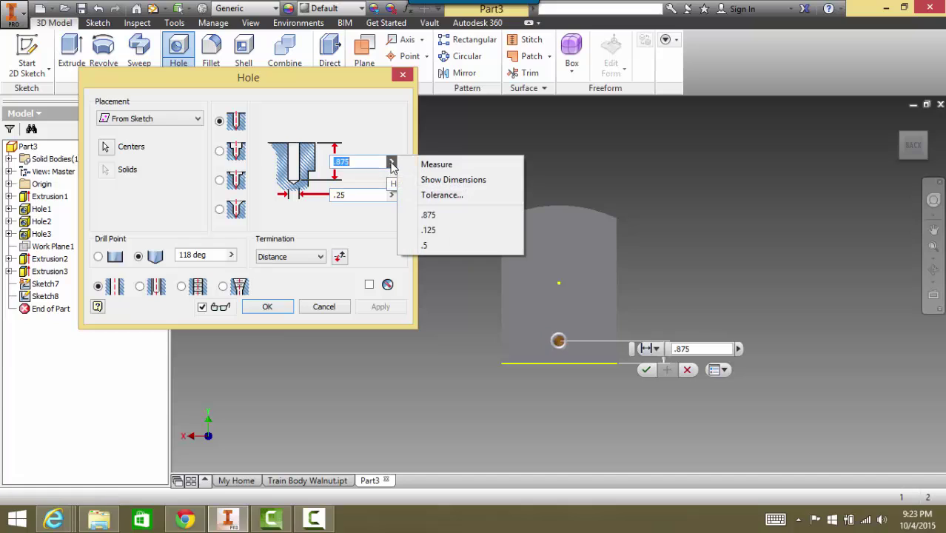
left_click(428, 245)
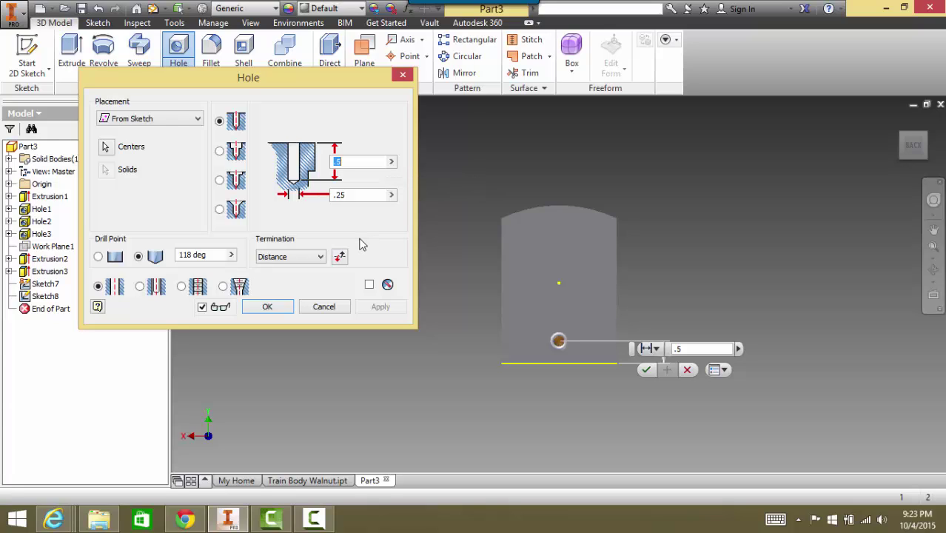
left_click(276, 306)
left_click(918, 149)
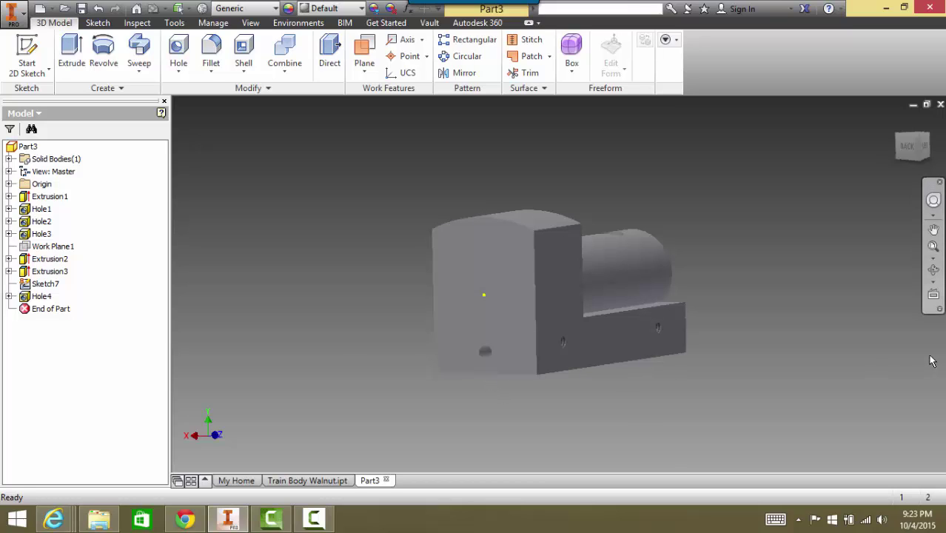
Step: Start a sketch on the body's left side face and place a point on the cab near its back edge, about 1.63 in above the bottom
left_click(926, 148)
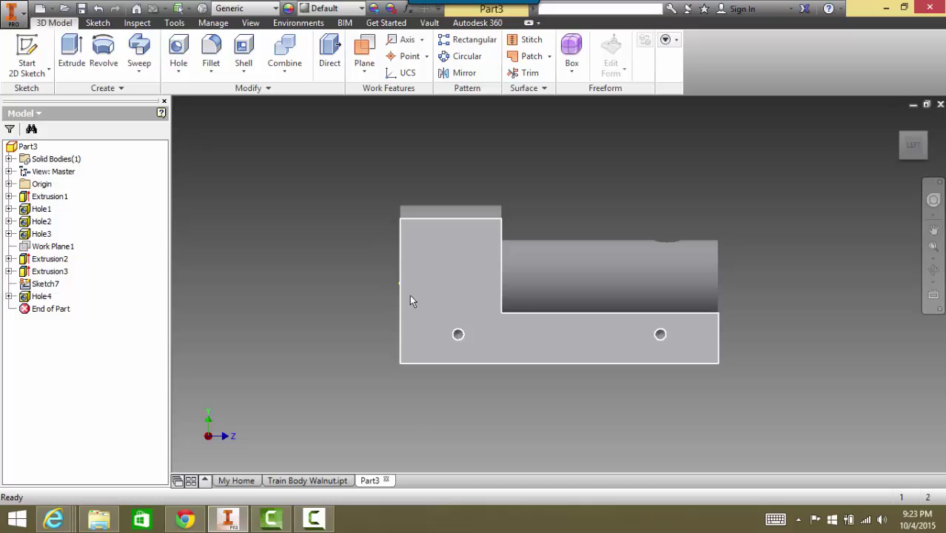
mouse_move(412, 300)
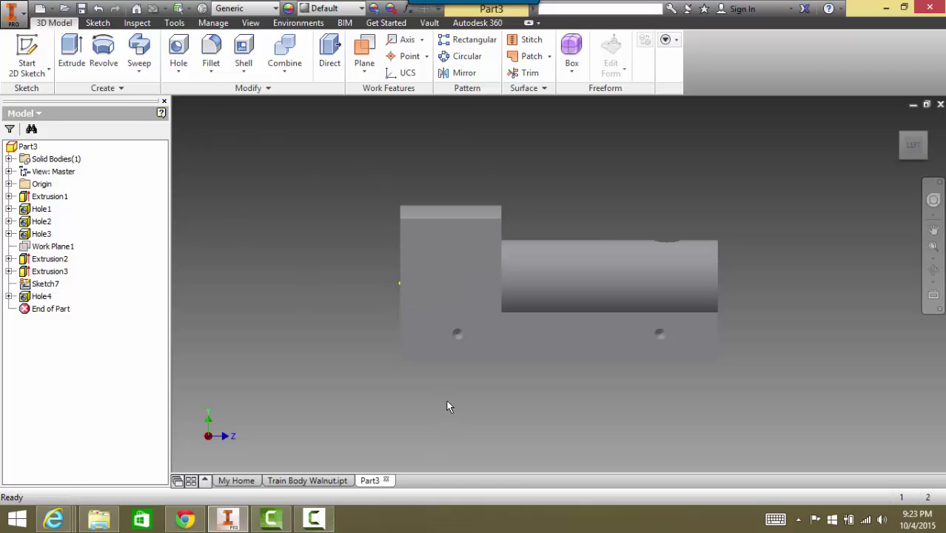
left_click(29, 48)
left_click(465, 286)
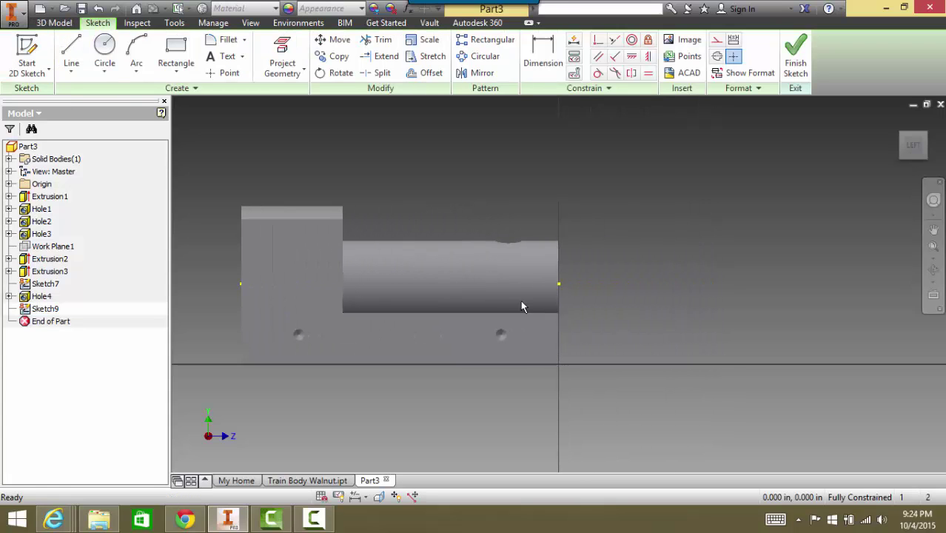
middle_click_drag(415, 189, 739, 194)
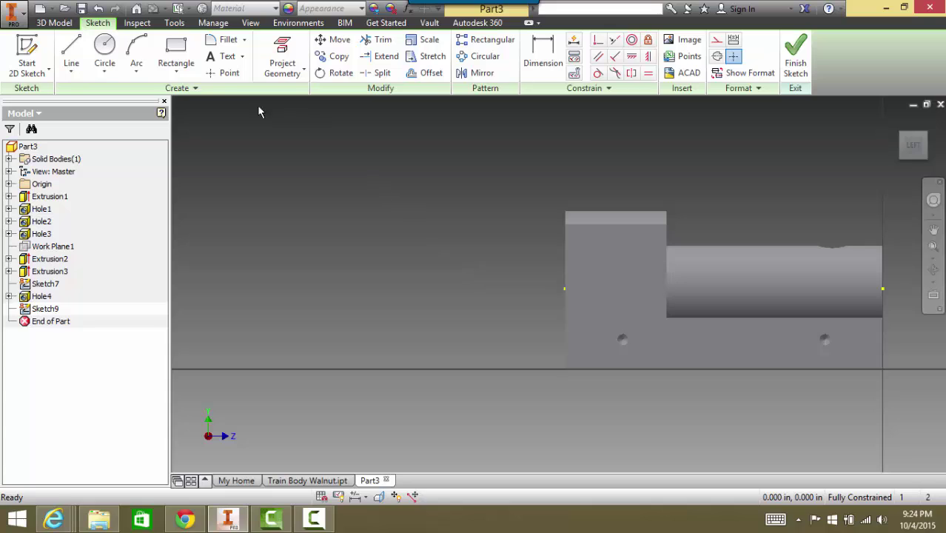
left_click(226, 73)
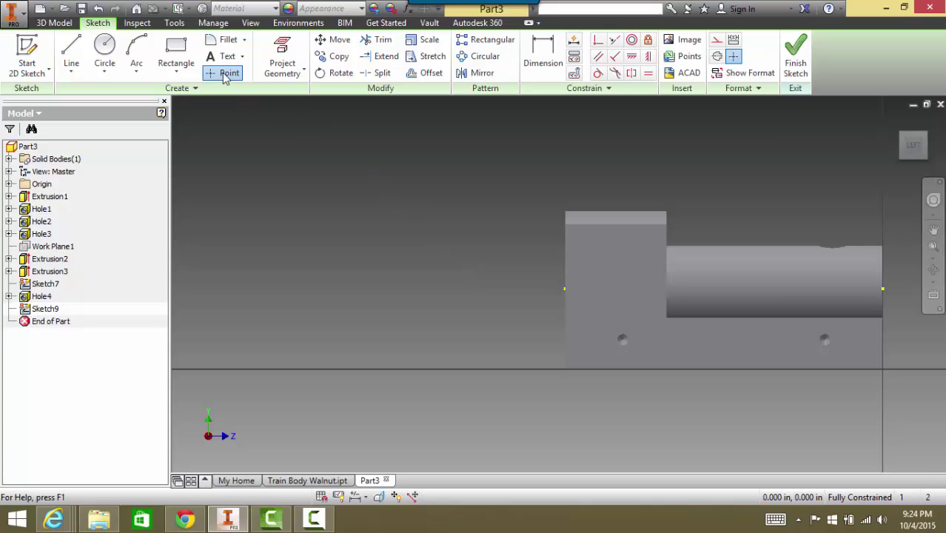
left_click(588, 273)
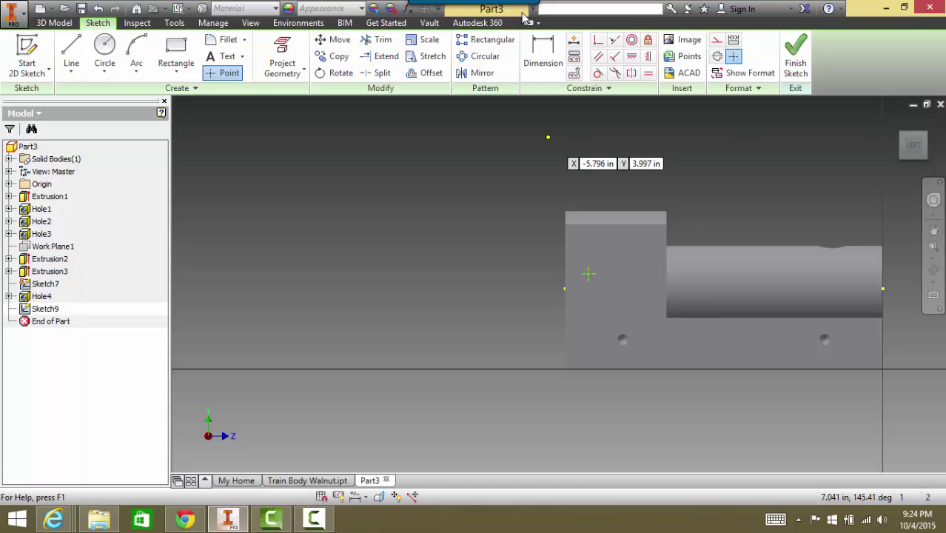
Step: Dimension the sketch point 1.75 in above the body's bottom edge
key("d")
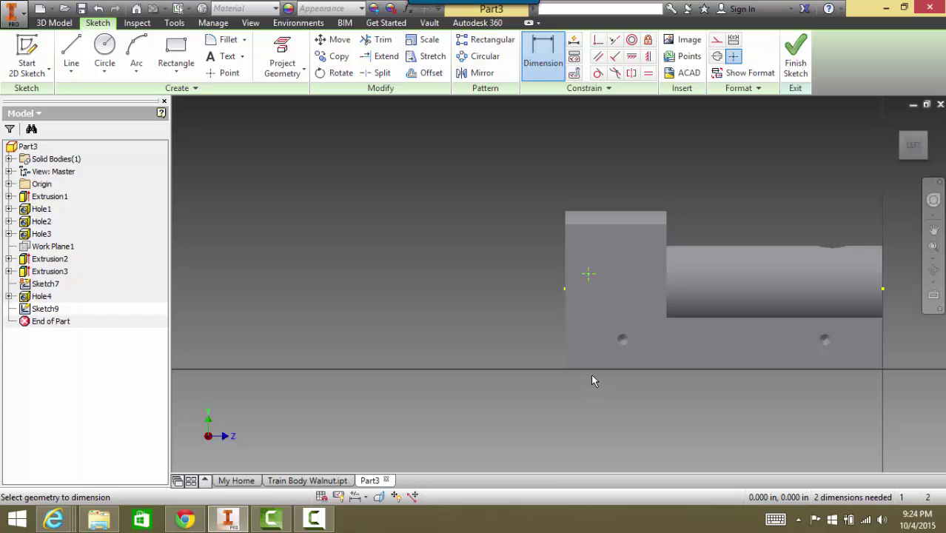
left_click(589, 274)
left_click(590, 370)
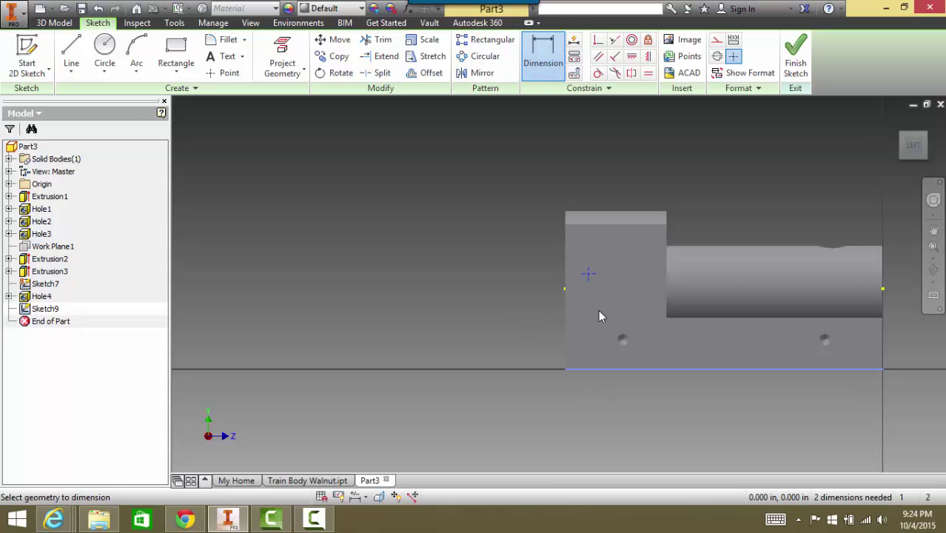
left_click(593, 368)
left_click(503, 319)
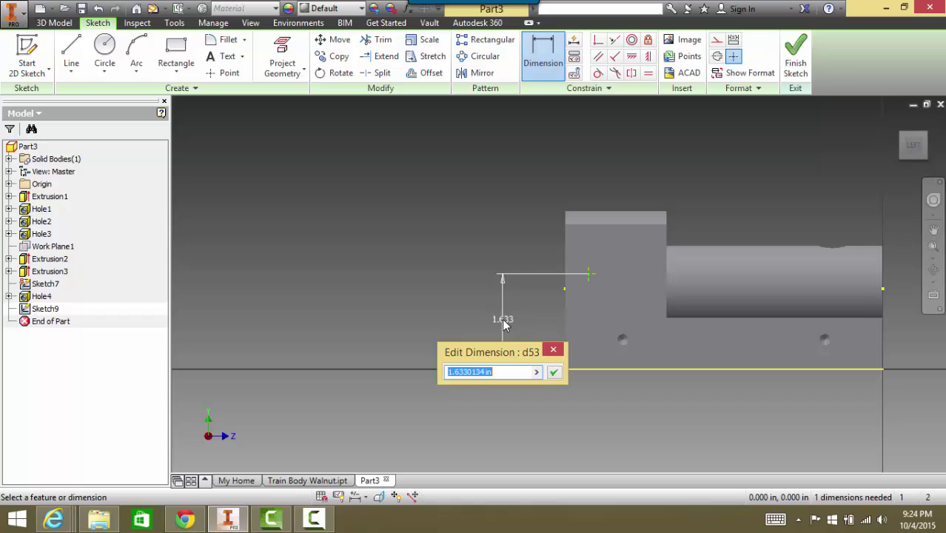
type("1.75")
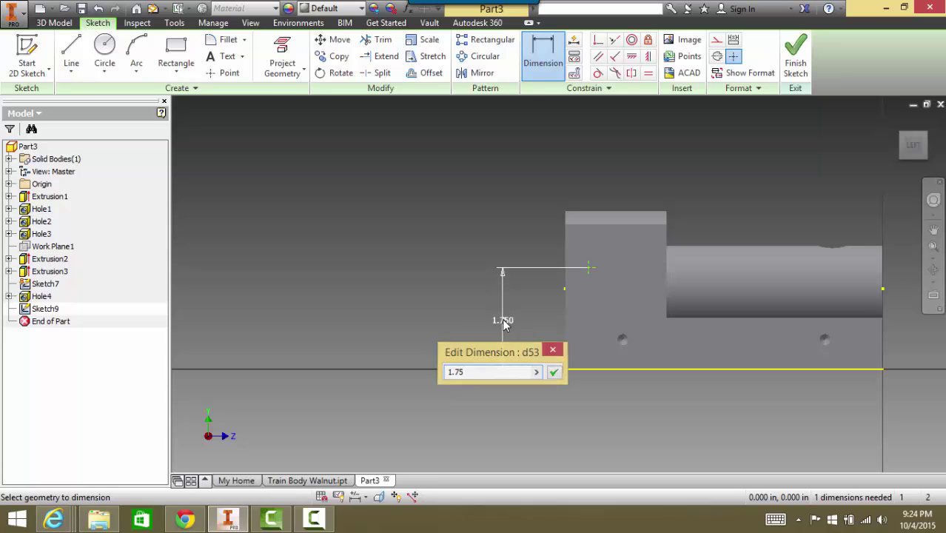
key("Return")
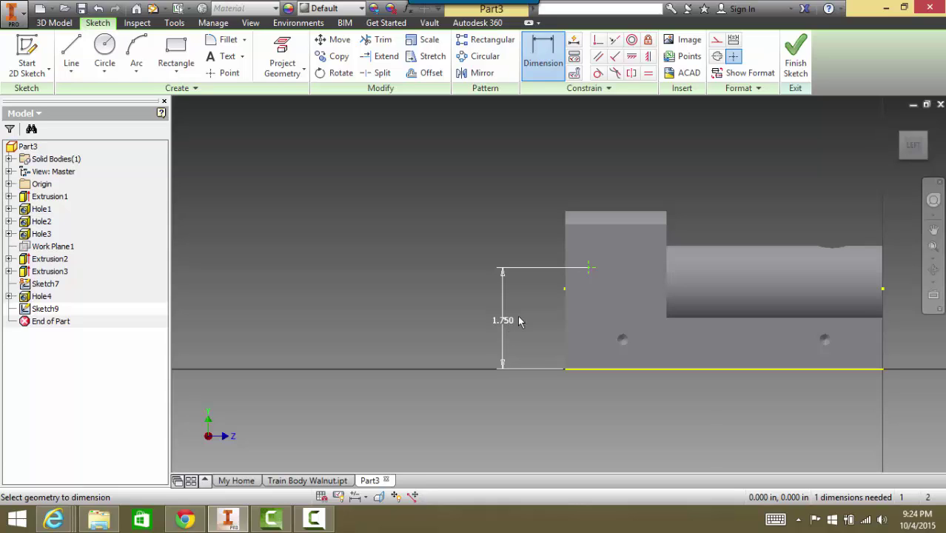
Step: Dimension the sketch point 0.25 in from the cab's back edge
left_click(566, 268)
left_click(589, 269)
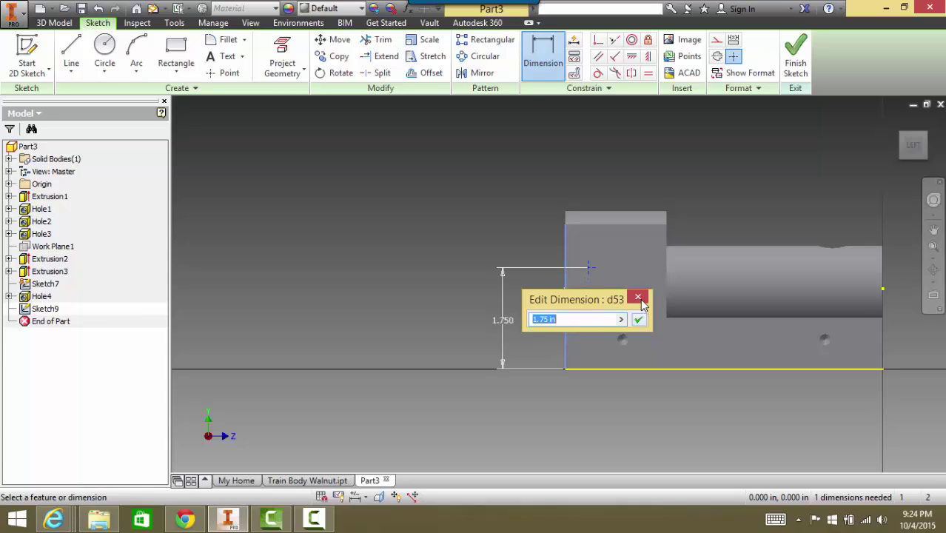
left_click(638, 319)
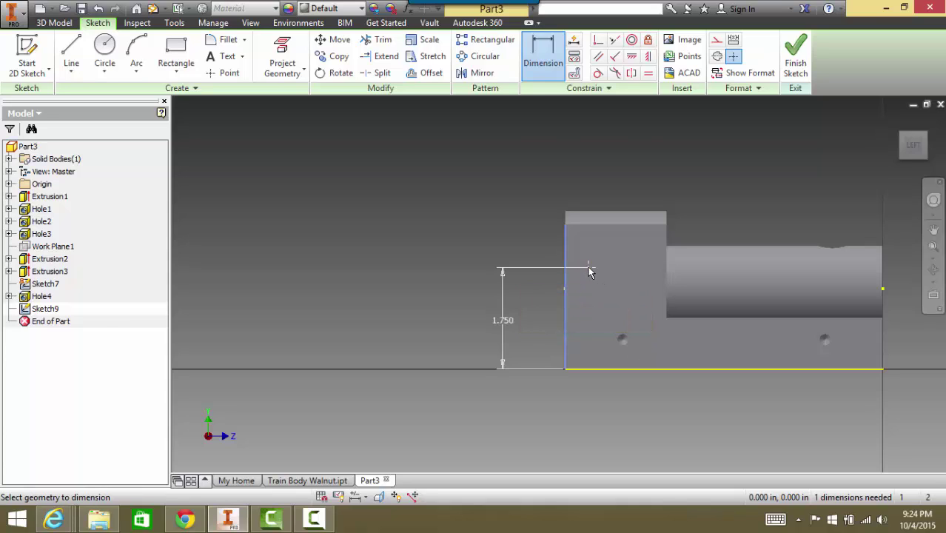
left_click(565, 264)
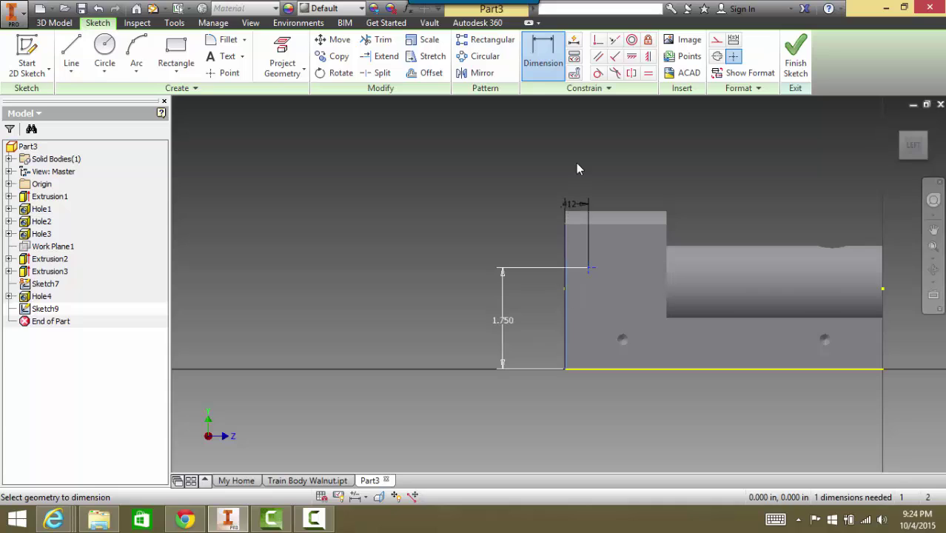
left_click(578, 161)
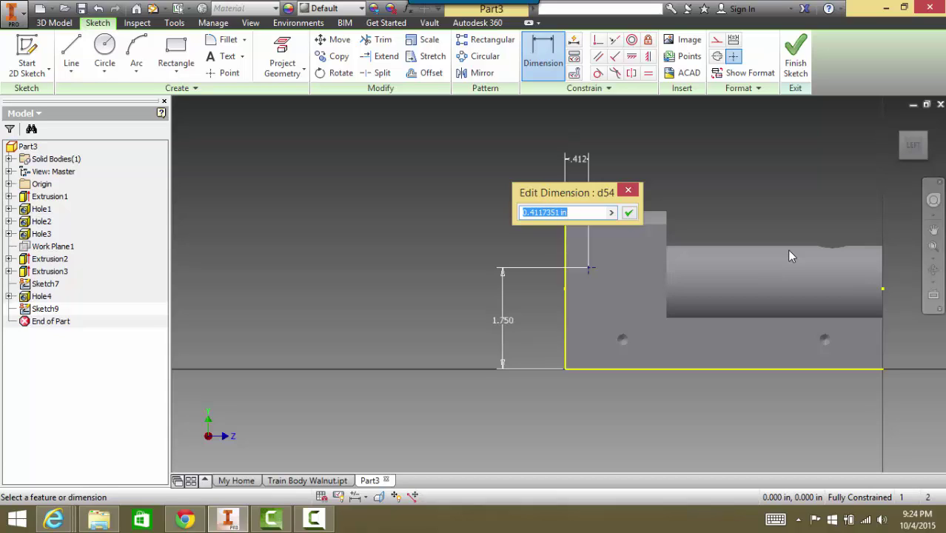
type(".25")
key("Return")
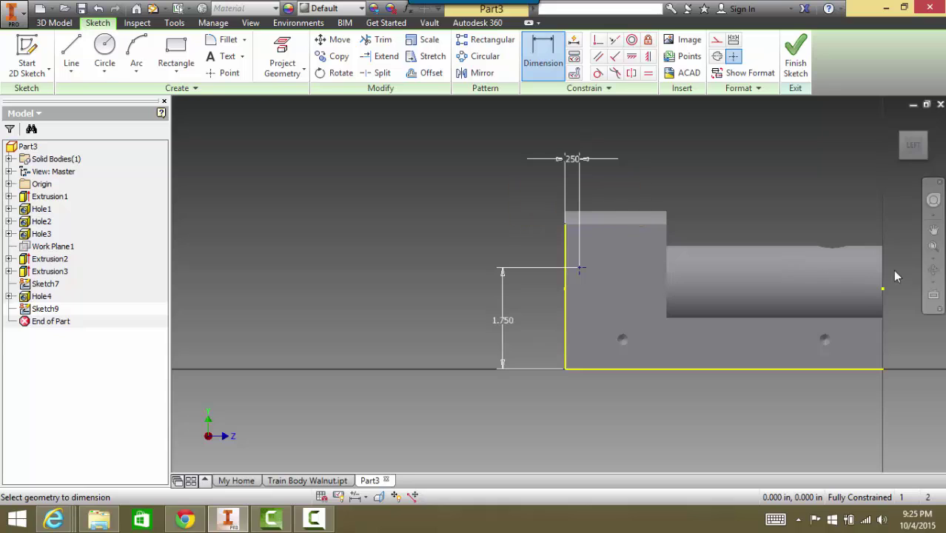
Step: Draw a circle centered on the sketch point and dimension its diameter to 1 in
left_click(105, 52)
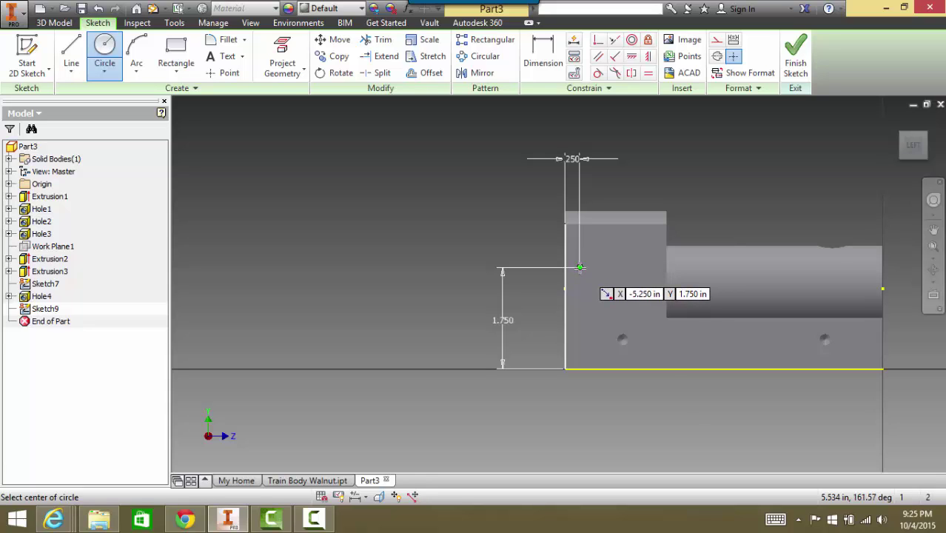
left_click(579, 266)
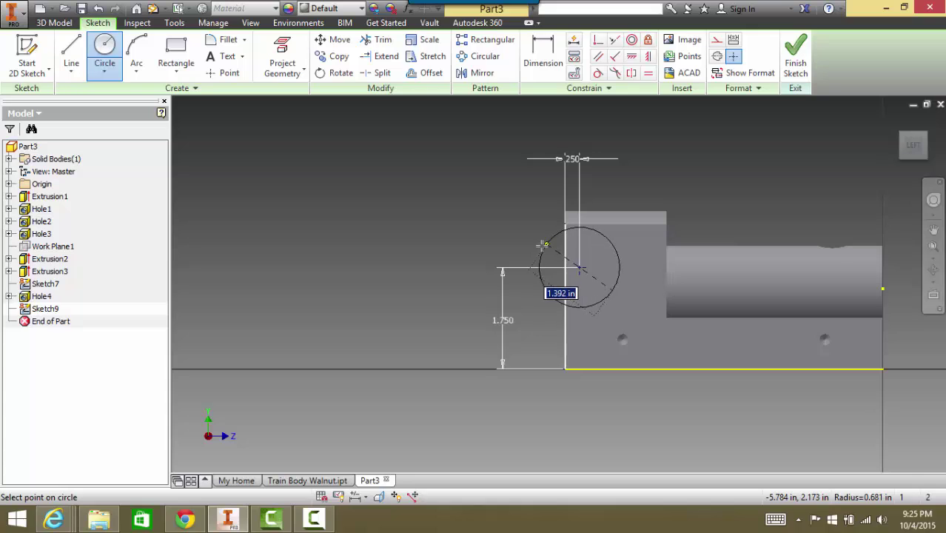
left_click(542, 246)
key("d")
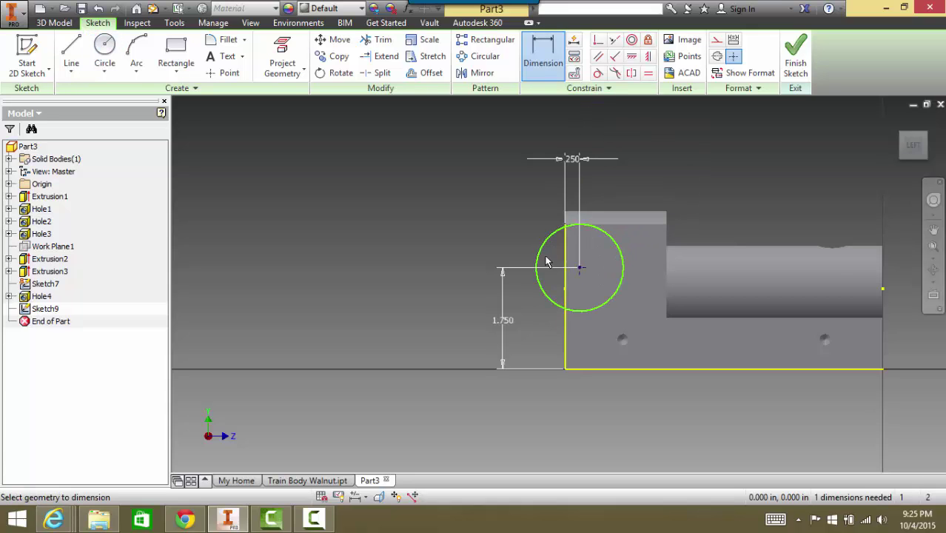
left_click(544, 251)
left_click(459, 196)
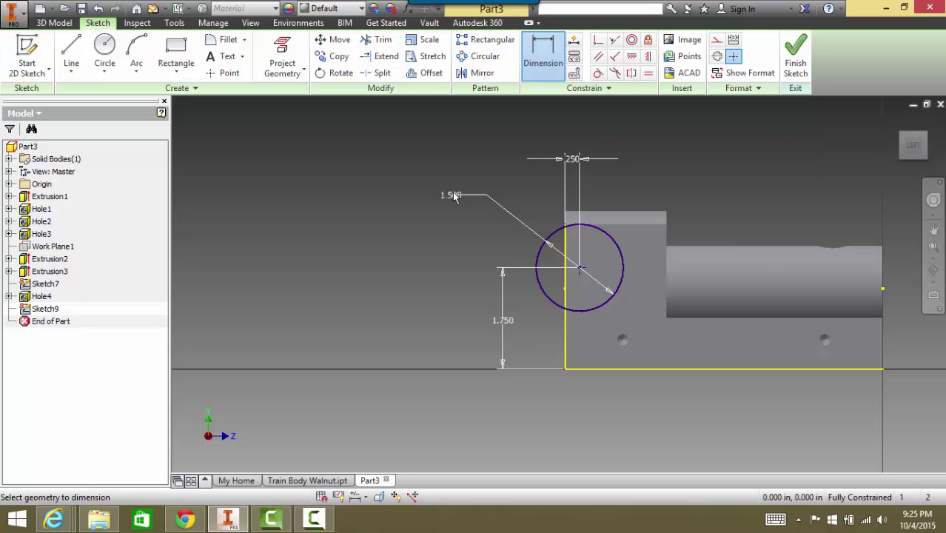
double_click(452, 197)
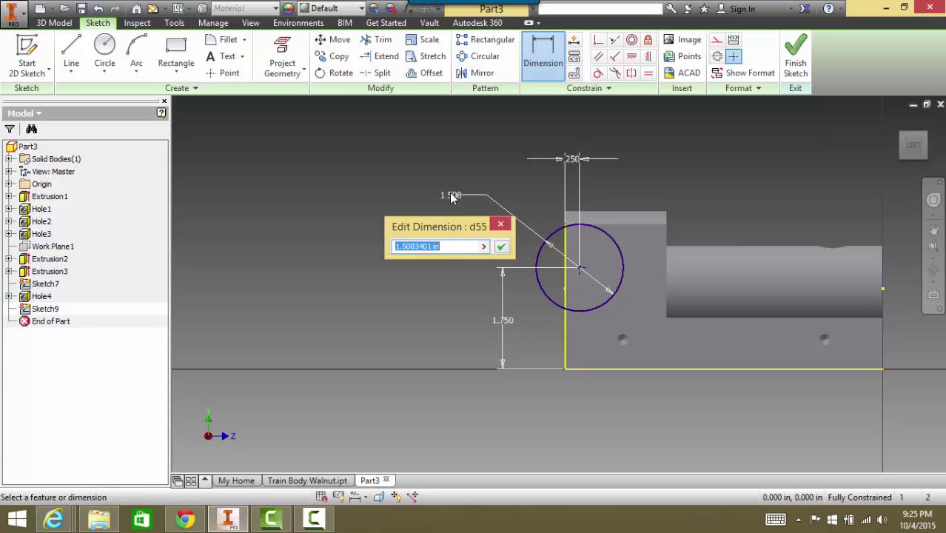
type("1")
key("Return")
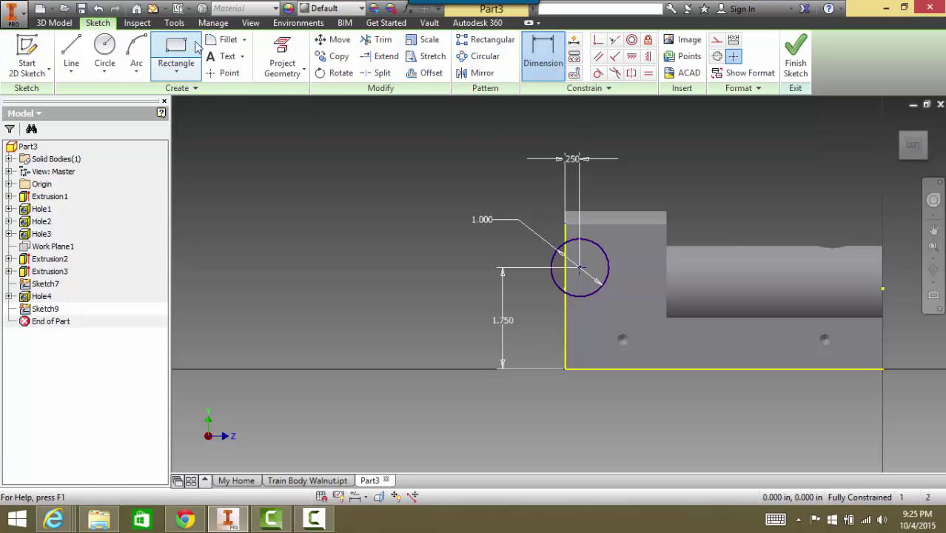
Step: Draw a two-point rectangle from the circle's lowest point to beyond the cab's back edge, level with the circle's top
left_click(176, 54)
scroll(596, 295, "up", 3)
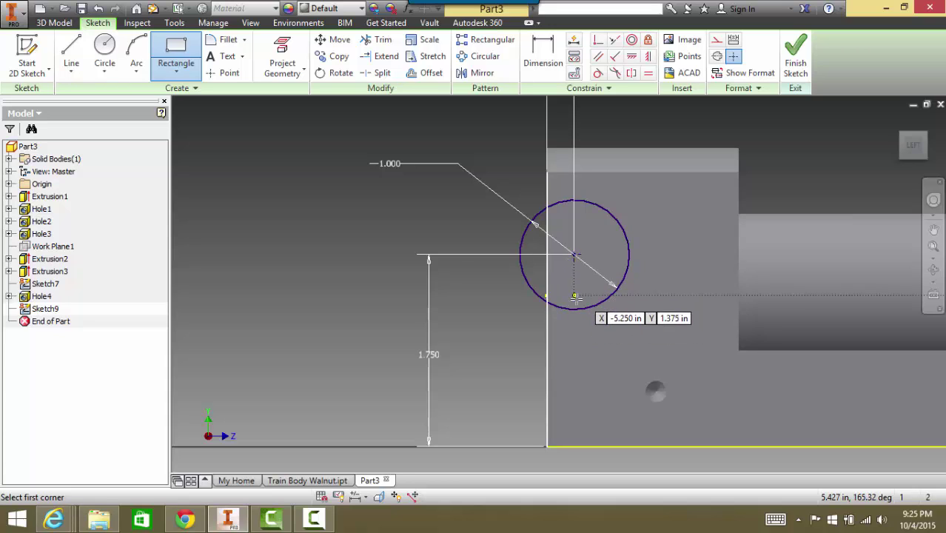
scroll(574, 307, "down", 3)
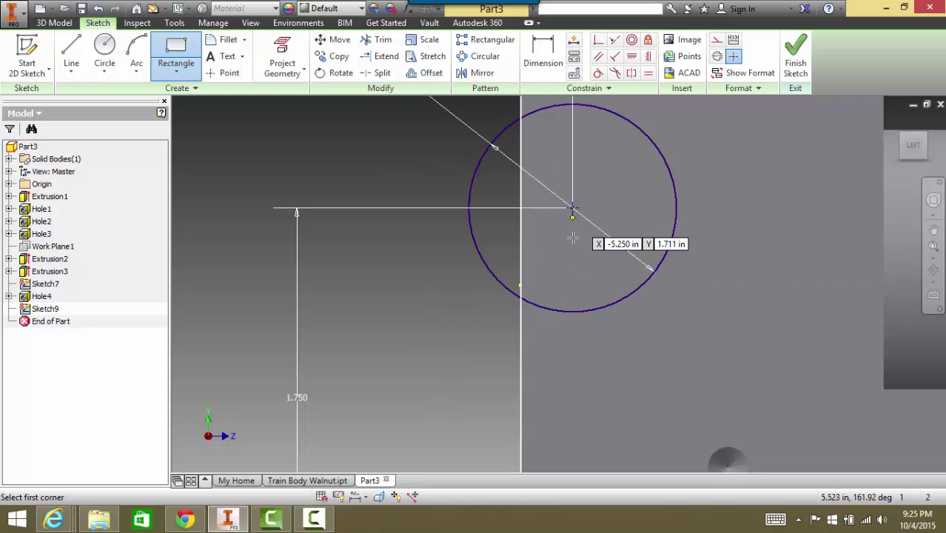
left_click(573, 312)
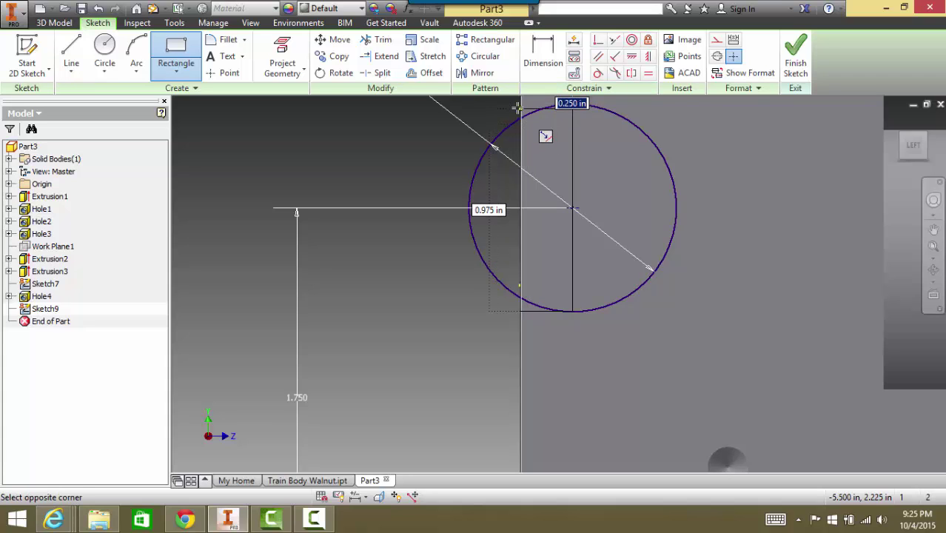
scroll(598, 142, "up", 4)
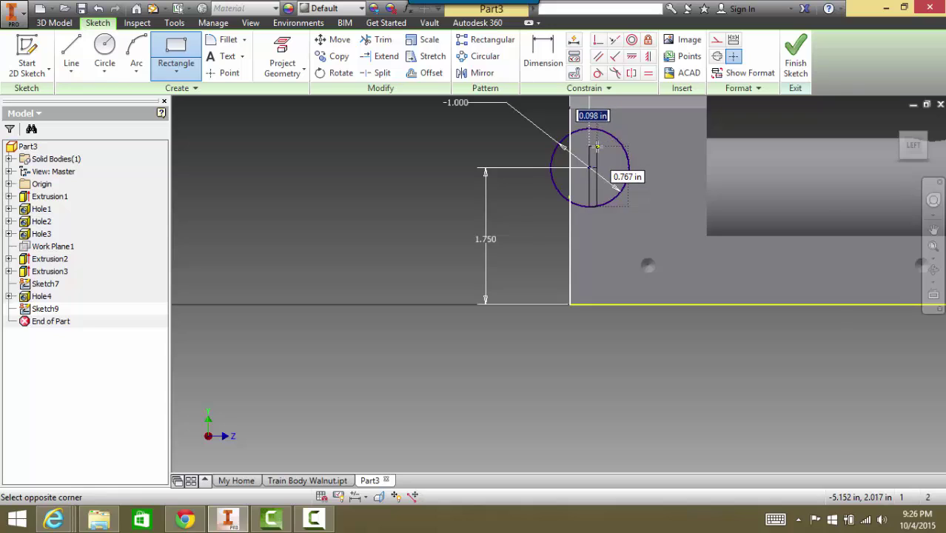
scroll(594, 141, "up", 3)
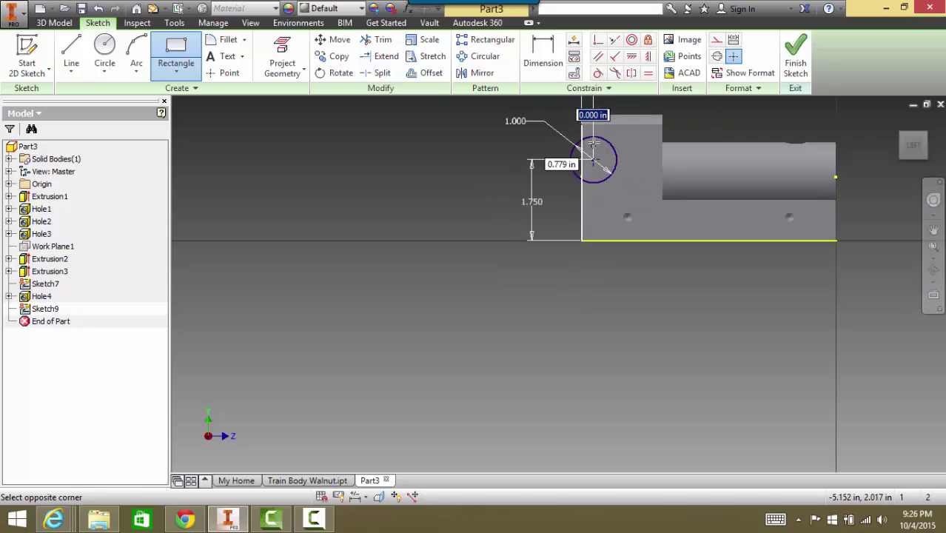
left_click(557, 136)
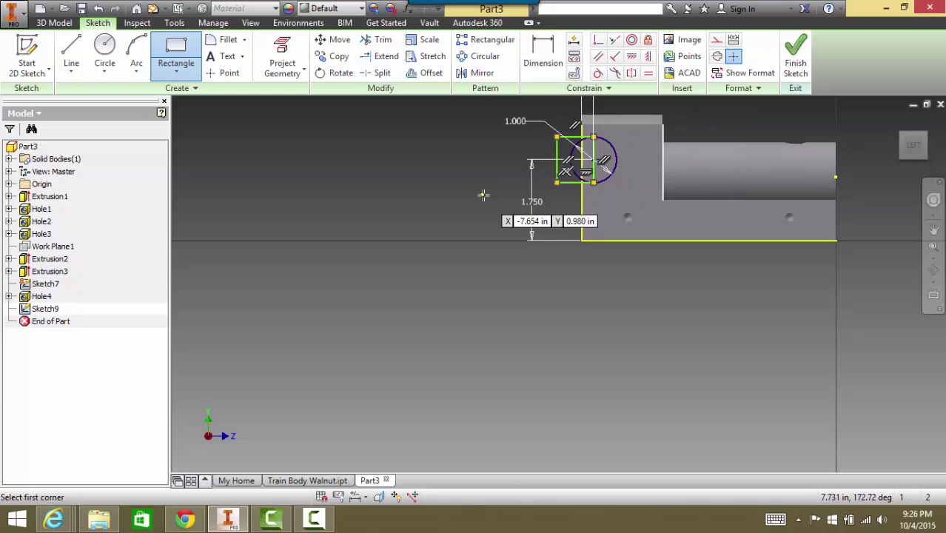
scroll(469, 187, "up", 8)
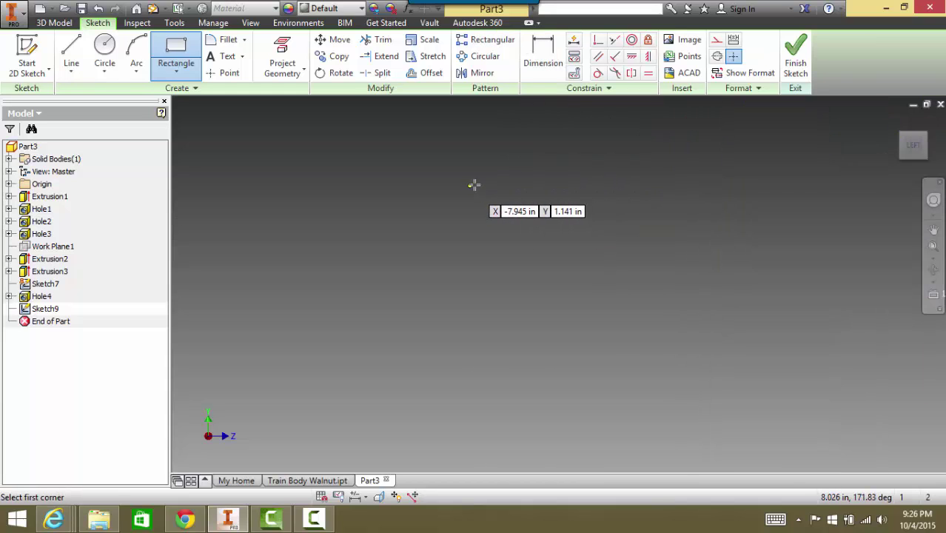
mouse_move(793, 186)
middle_mouse_down()
mouse_move(461, 269)
mouse_move(338, 355)
mouse_move(158, 446)
middle_mouse_up()
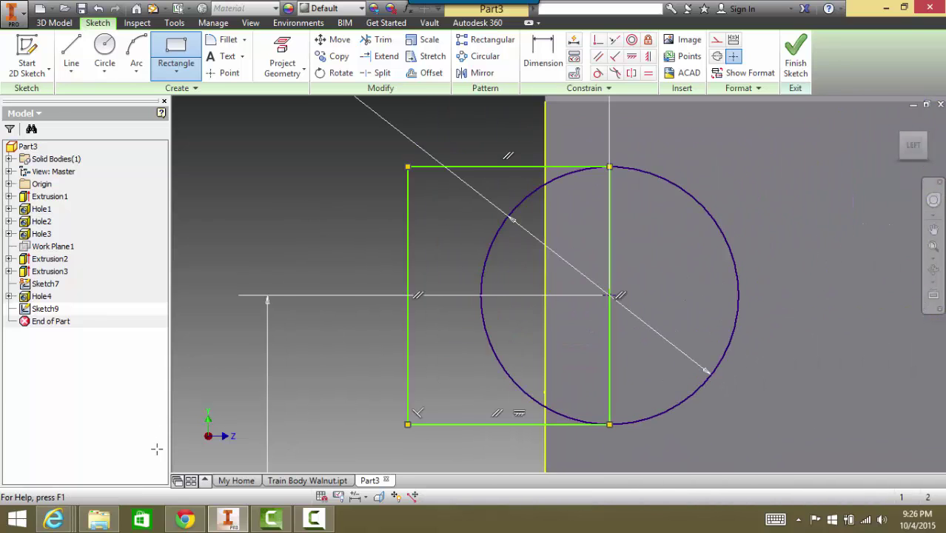
scroll(306, 339, "down", 3)
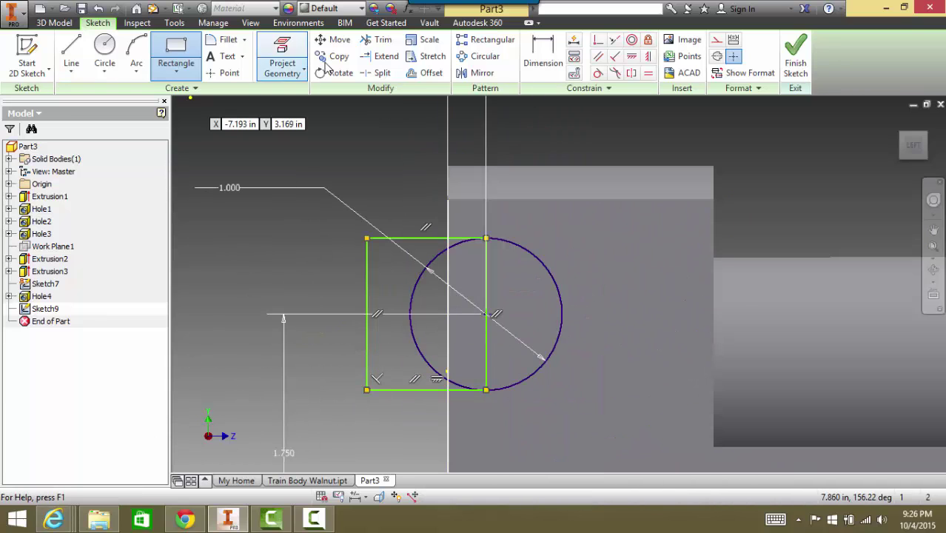
right_click(231, 187)
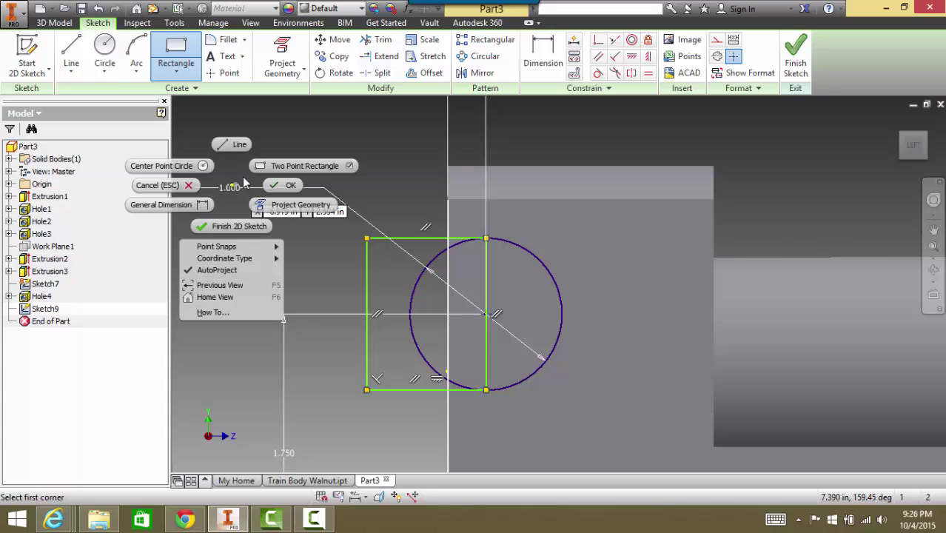
left_click(176, 192)
Step: Delete the circle's diameter dimension and the point's 1.75 in height dimension
right_click(229, 187)
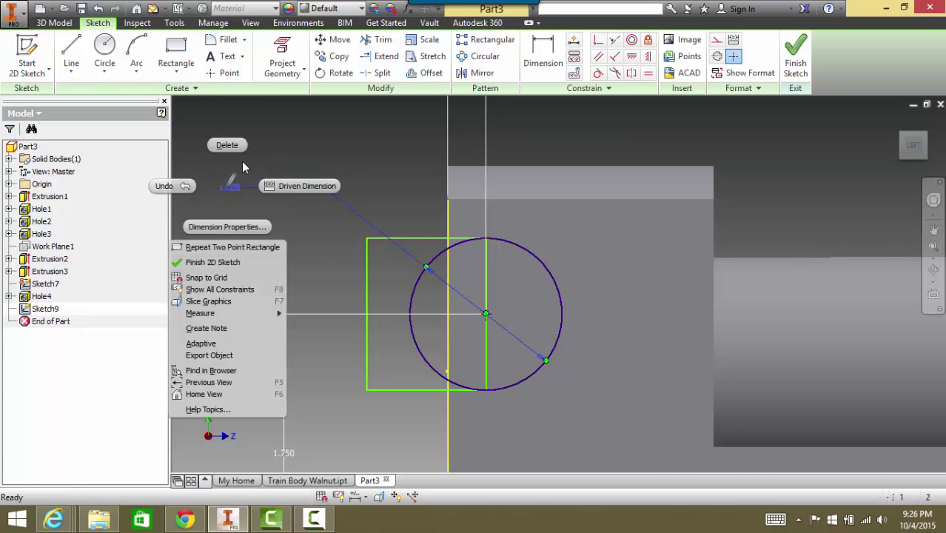
left_click(235, 146)
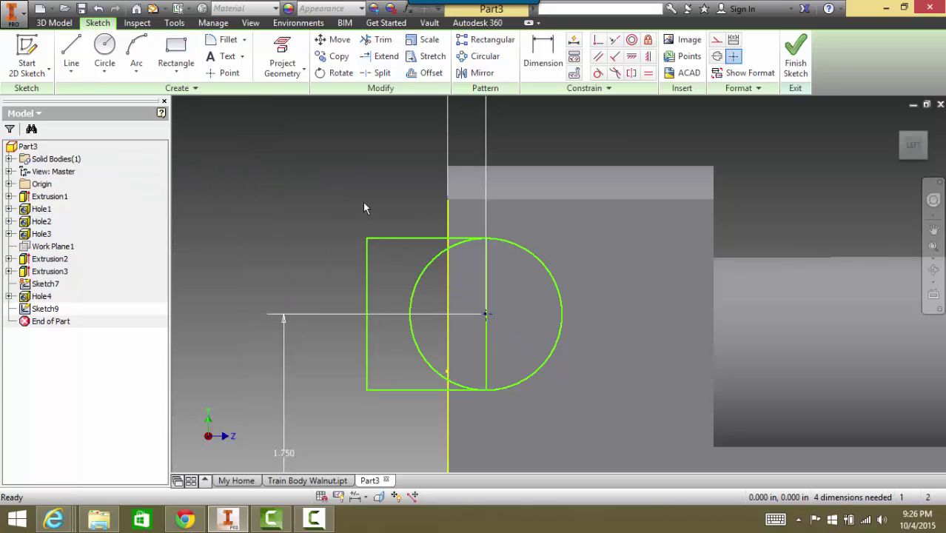
right_click(285, 449)
left_click(282, 409)
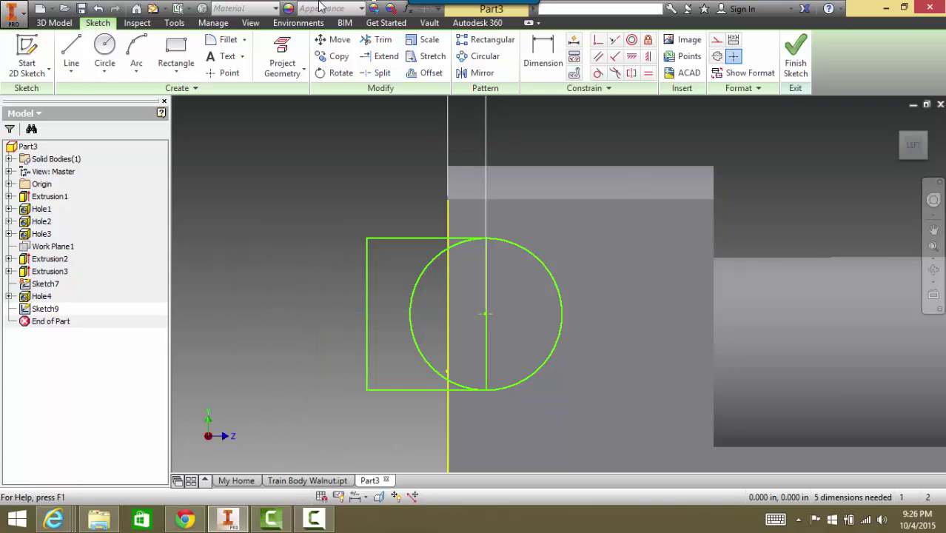
Step: Trim the circle and rectangle parts beyond the cab's back edge, plus the circle's short arcs between that edge and the rectangle's vertical side
left_click(379, 39)
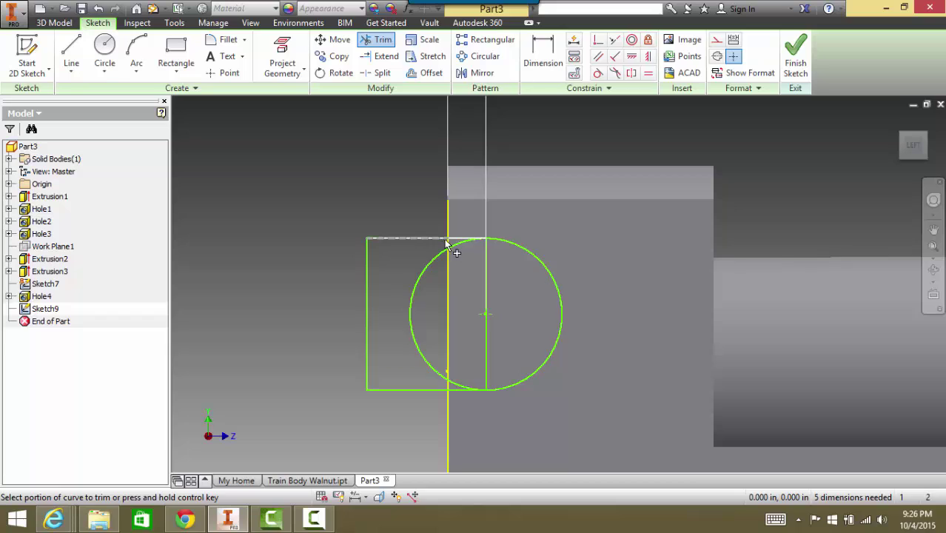
left_click(419, 273)
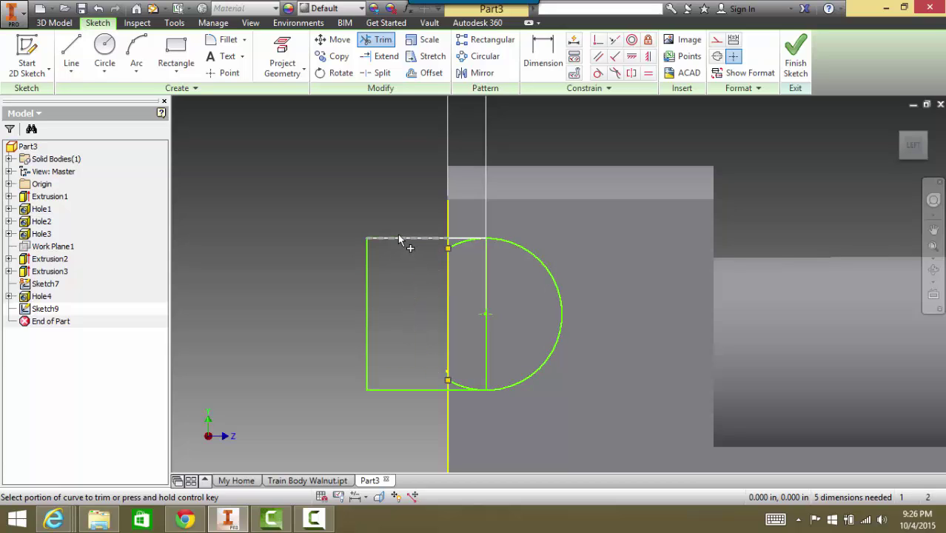
left_click(399, 238)
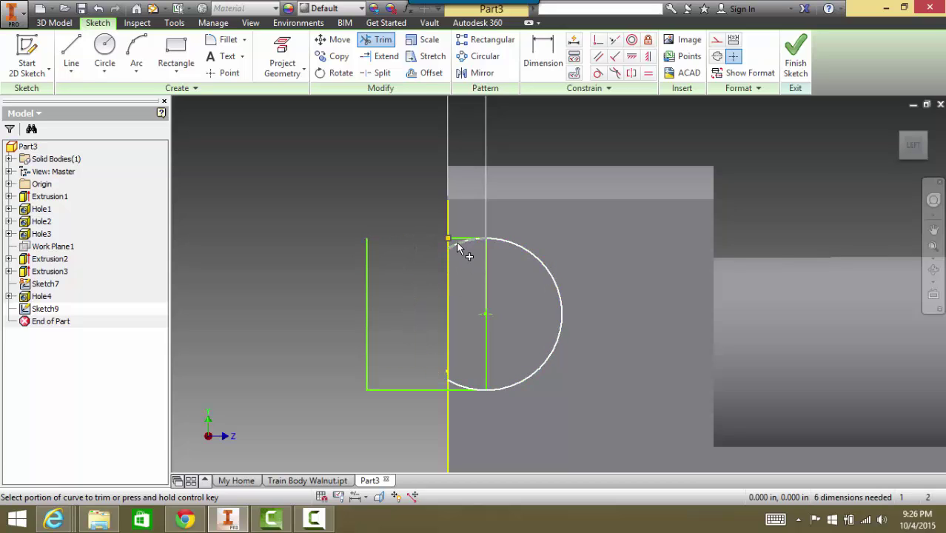
left_click(459, 250)
left_click(463, 383)
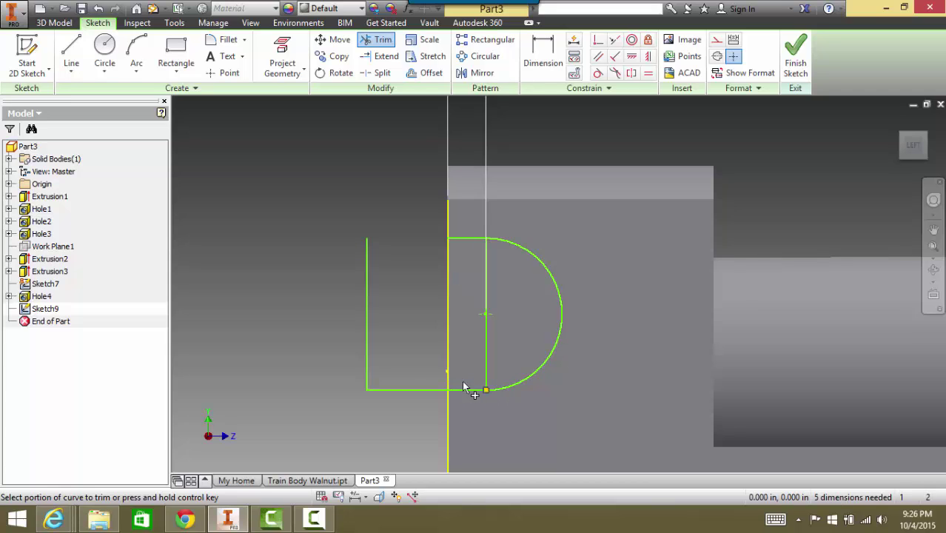
left_click(396, 387)
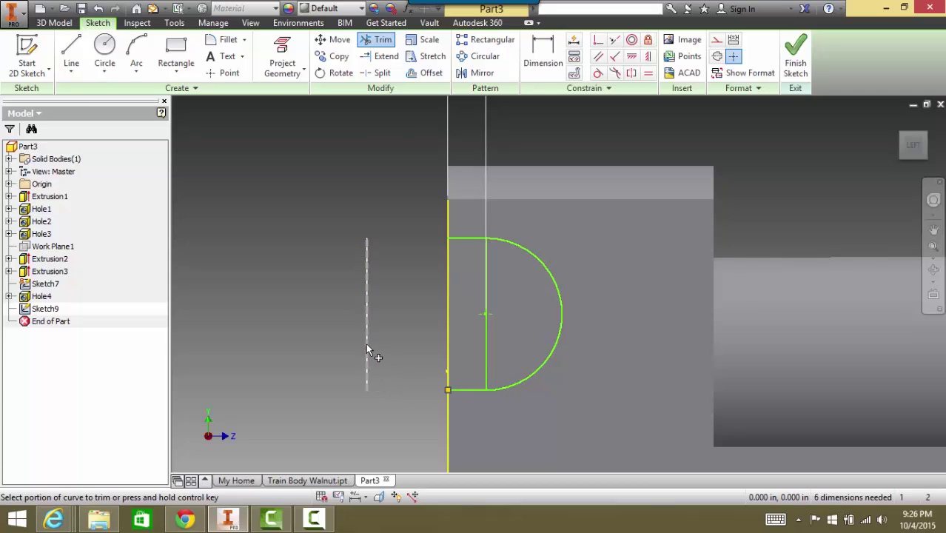
left_click(368, 344)
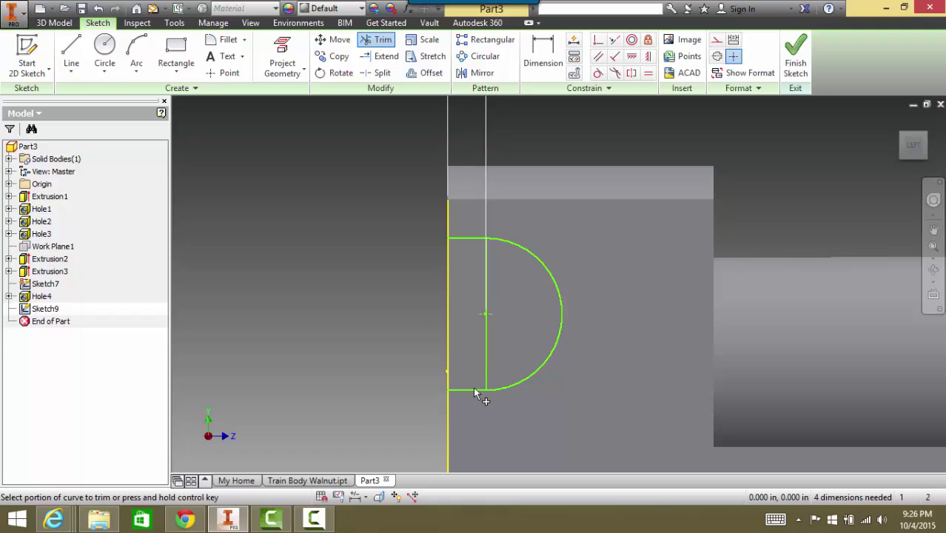
Step: Trim the leftover vertical line inside the rounded window profile and finish the sketch
left_click(485, 347)
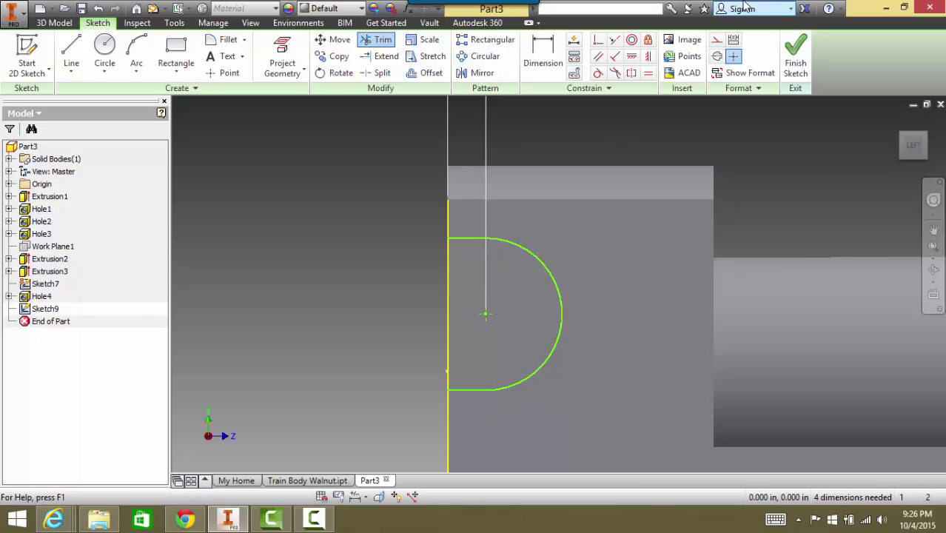
left_click(796, 59)
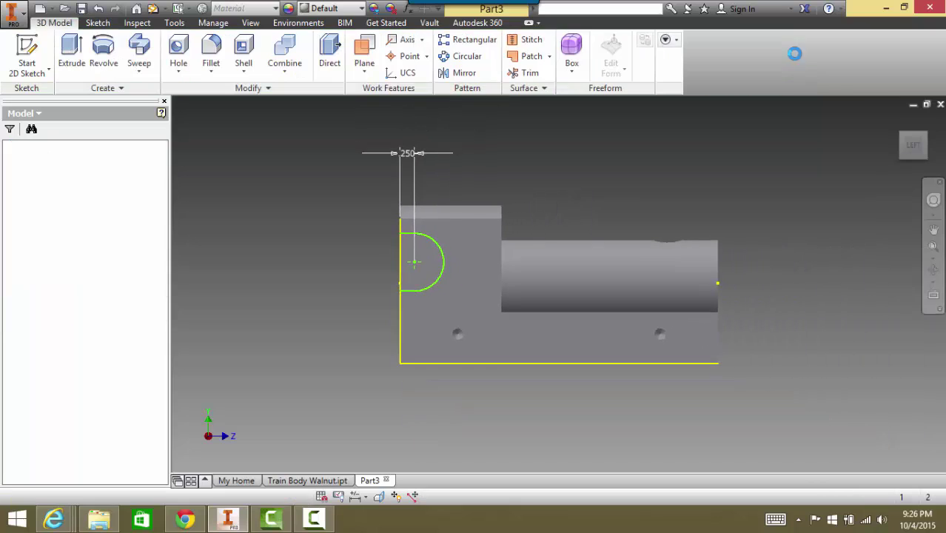
Step: Extrude the rounded window profile as a cut through the cab using the To Next extent
left_click(71, 56)
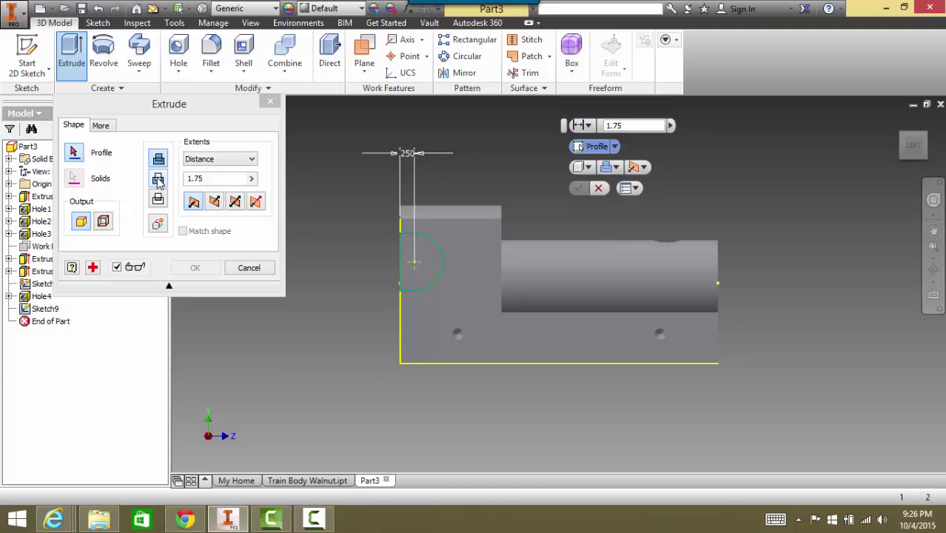
left_click(428, 269)
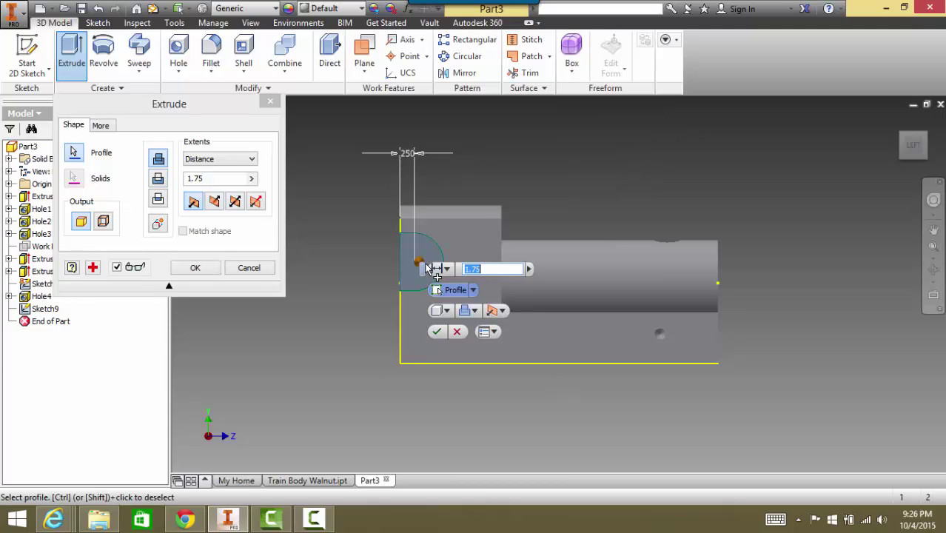
left_click(158, 180)
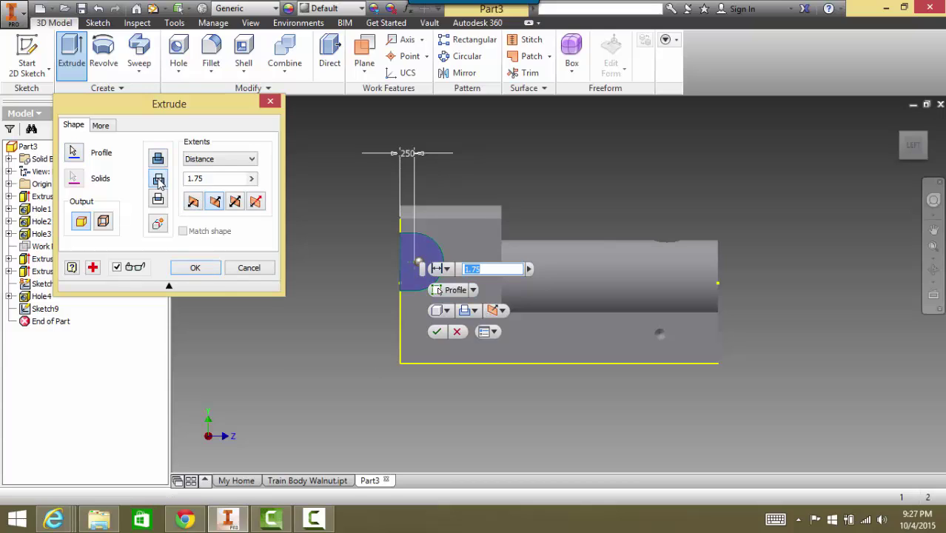
mouse_move(905, 148)
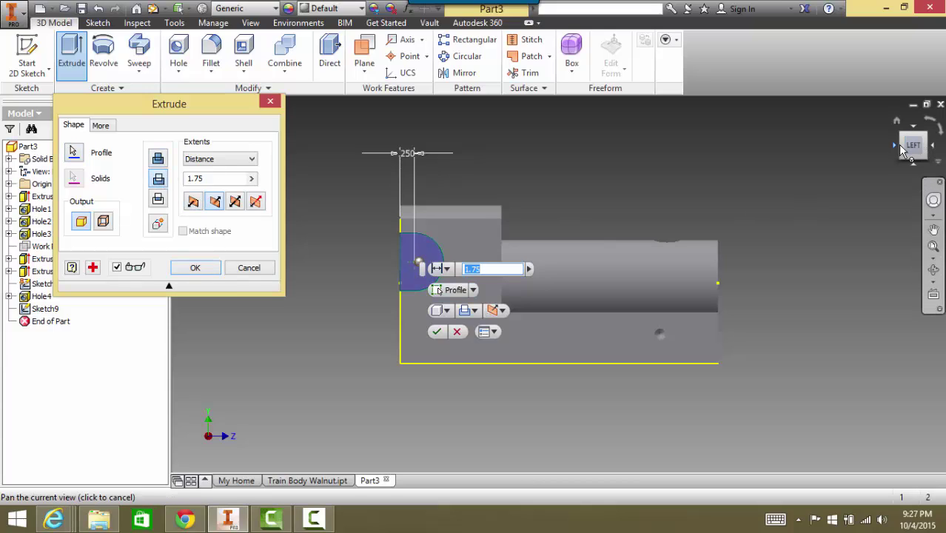
left_click_drag(903, 148, 938, 146)
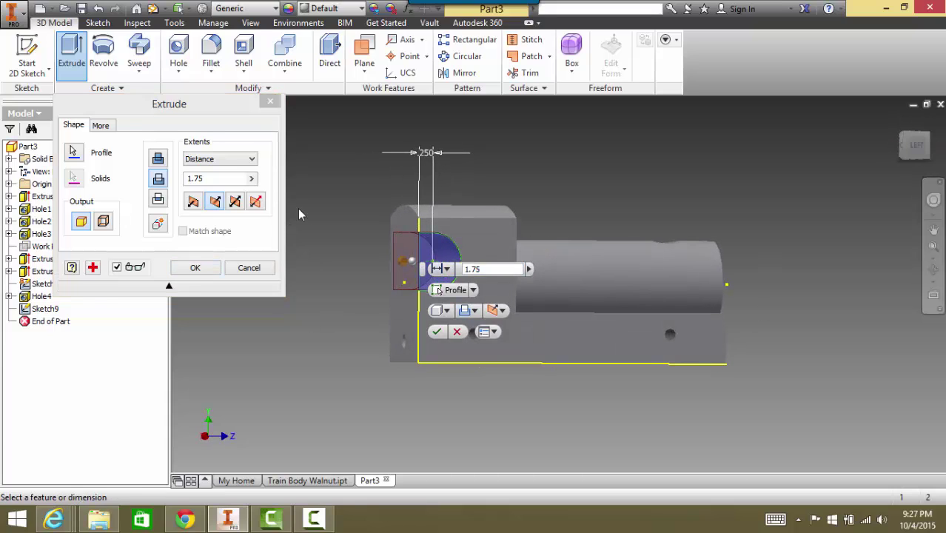
left_click(251, 159)
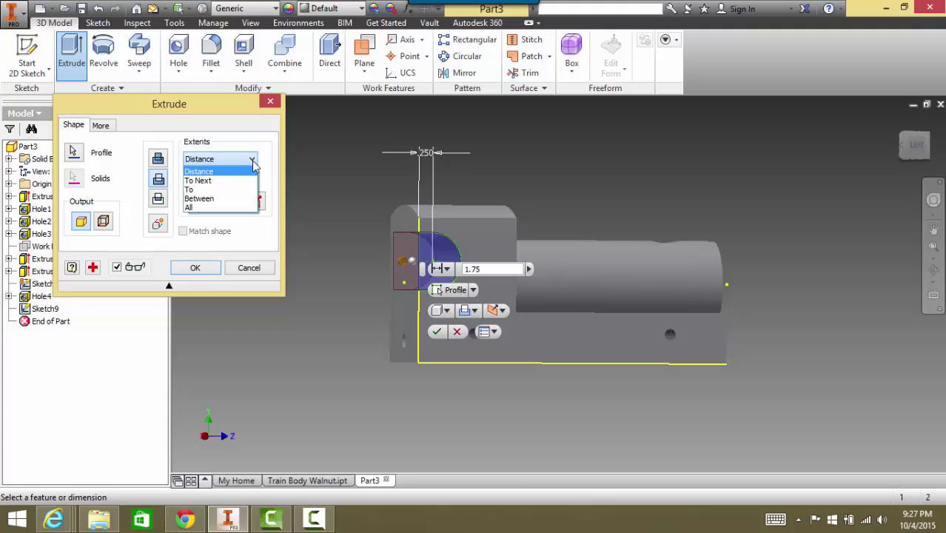
left_click(215, 181)
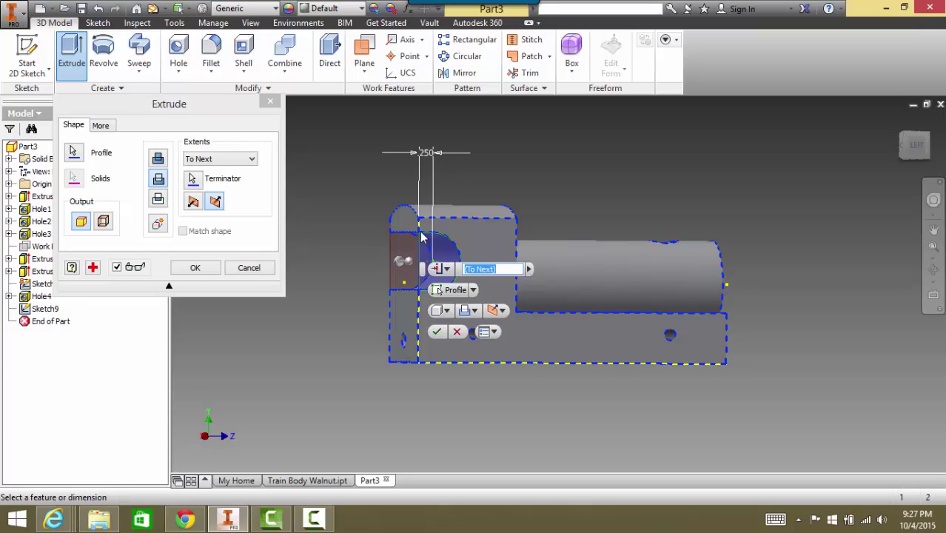
left_click(436, 331)
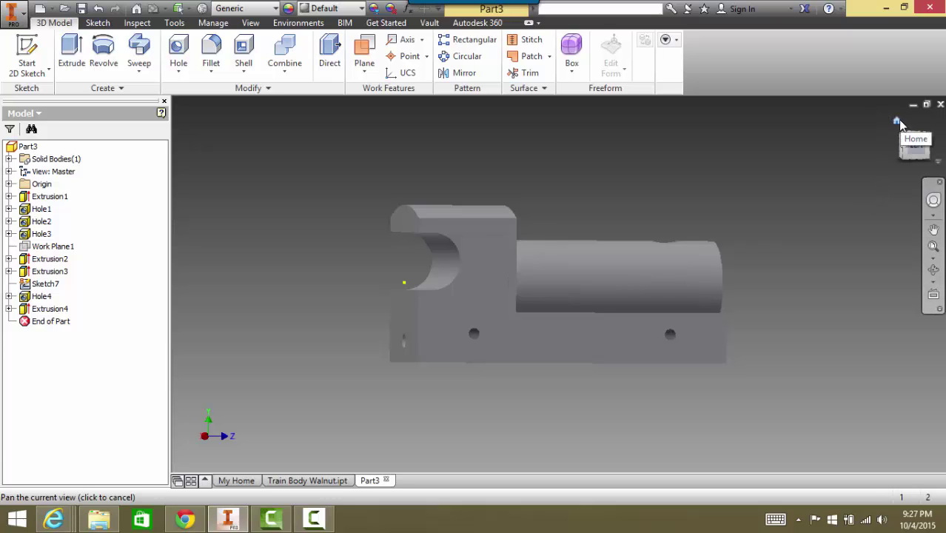
Step: Start a constant 0.1 in fillet on all outline edges of the train's front face: the boiler's arc and the base's top, side and bottom edges
left_click(897, 120)
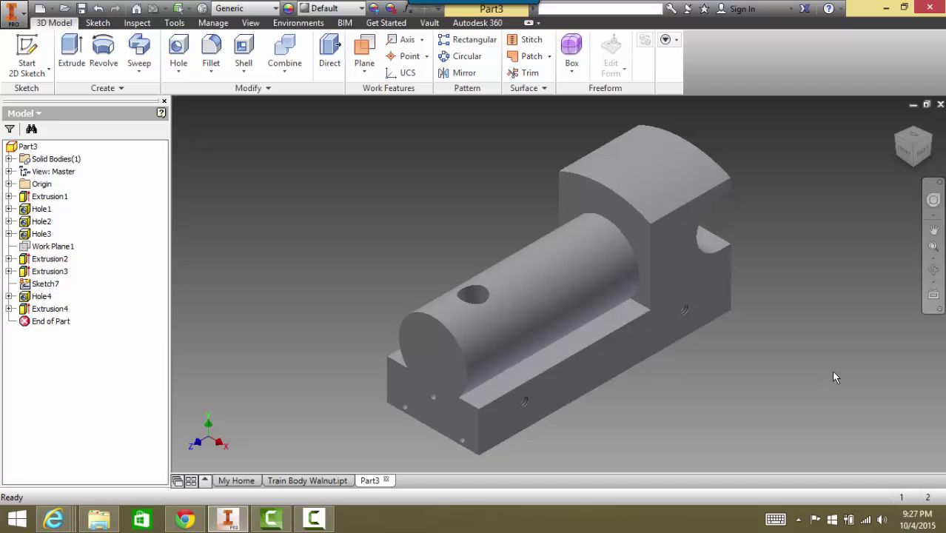
left_click(214, 53)
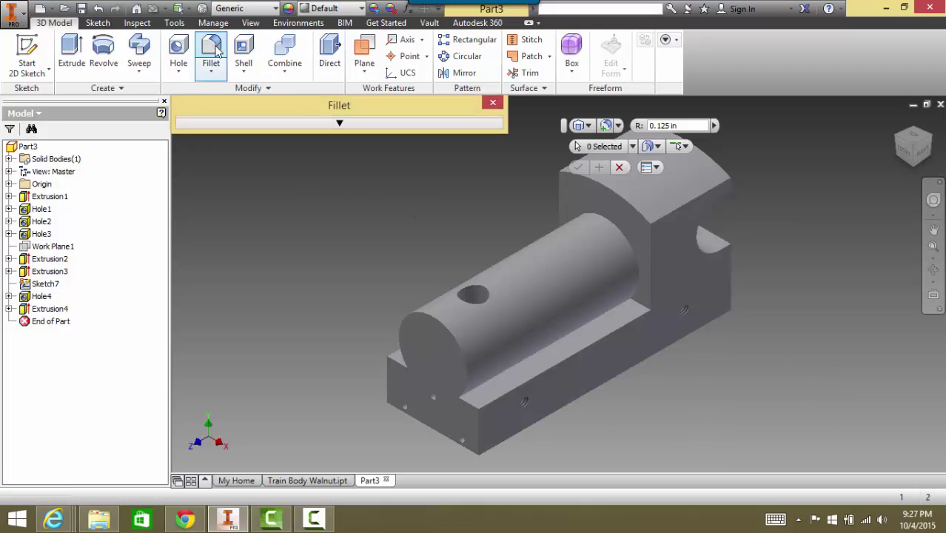
left_click(339, 123)
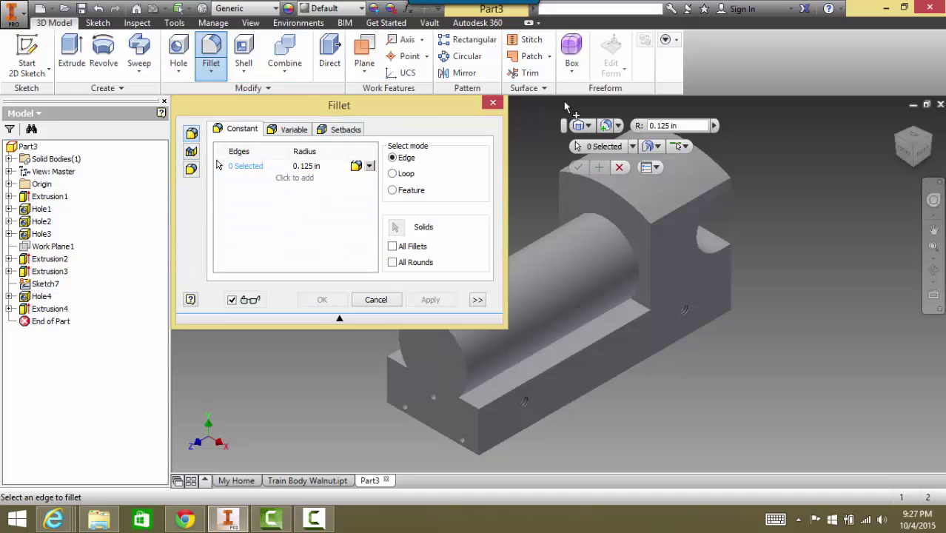
left_click(665, 126)
double_click(665, 126)
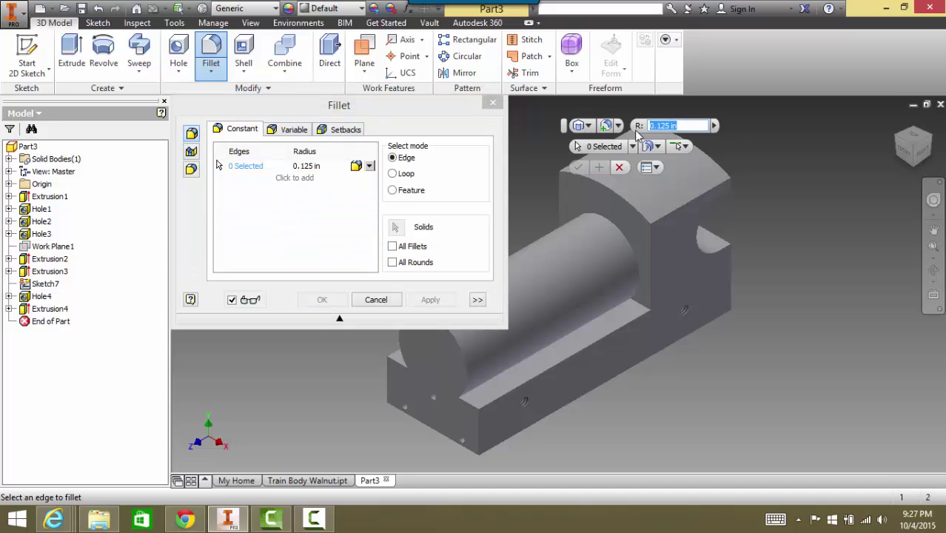
type(".1")
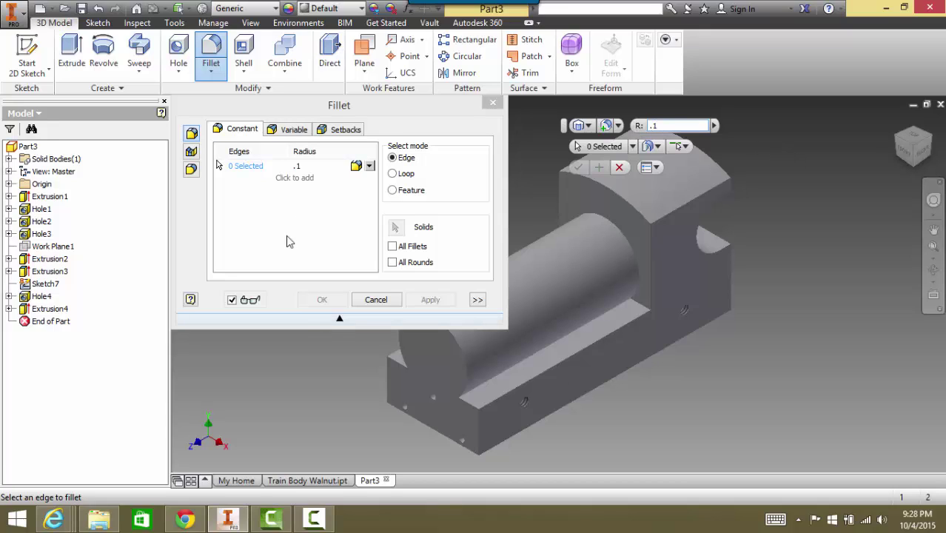
left_click(341, 317)
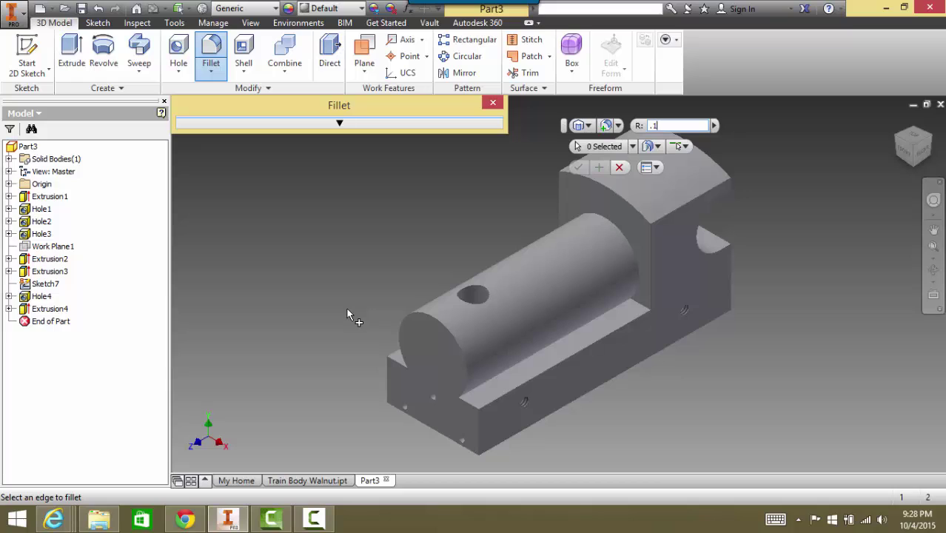
left_click(428, 317)
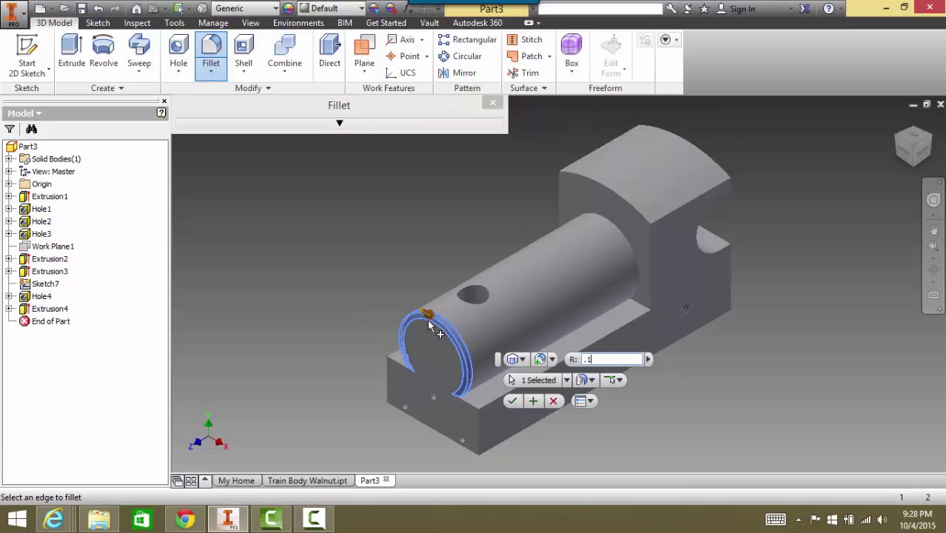
left_click(468, 406)
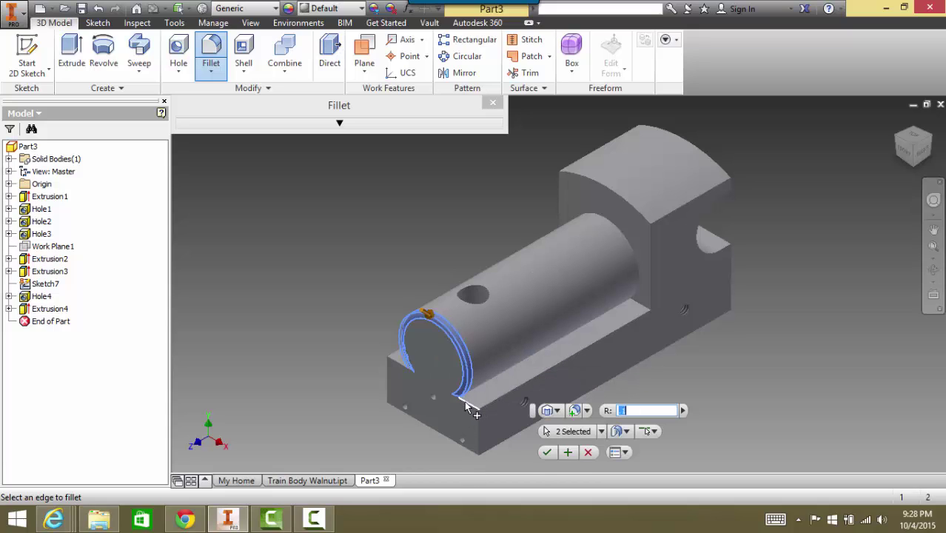
left_click(407, 373)
left_click(416, 430)
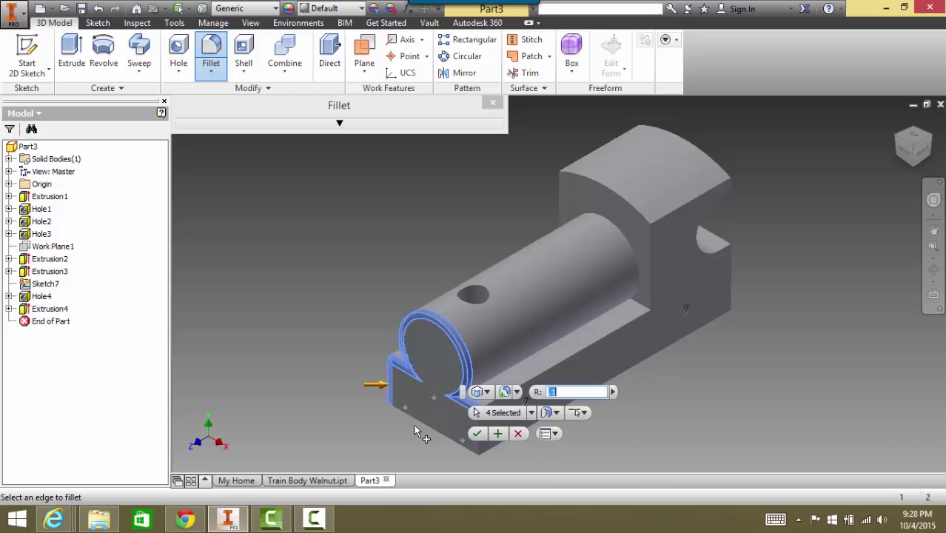
left_click(474, 447)
left_click(480, 433)
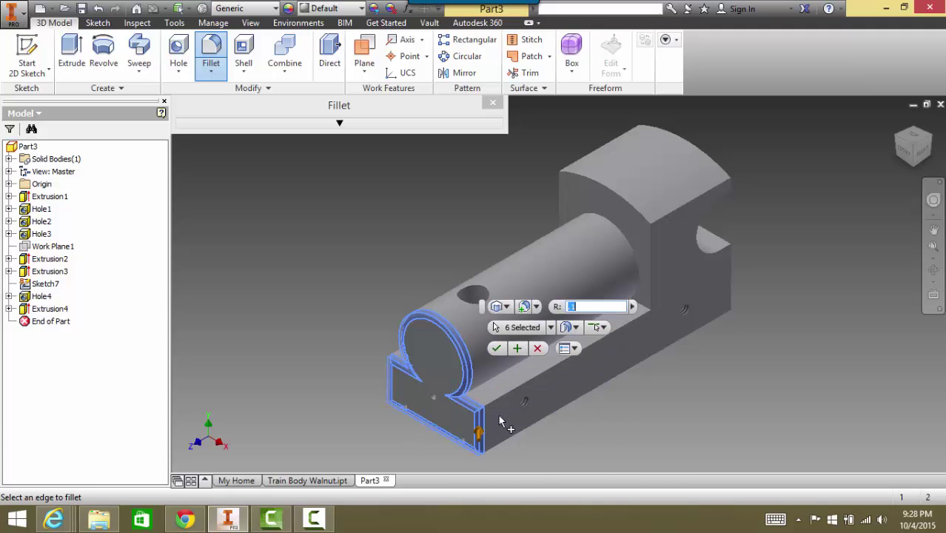
Step: Add the near side's long upper and lower base edges and the joint between boiler and base to the 0.1 in fillet
left_click(518, 390)
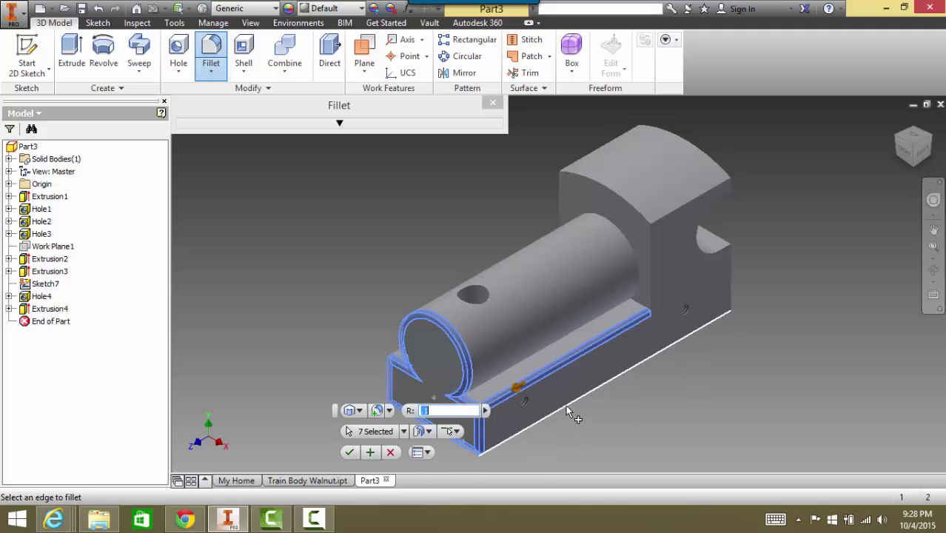
left_click(566, 405)
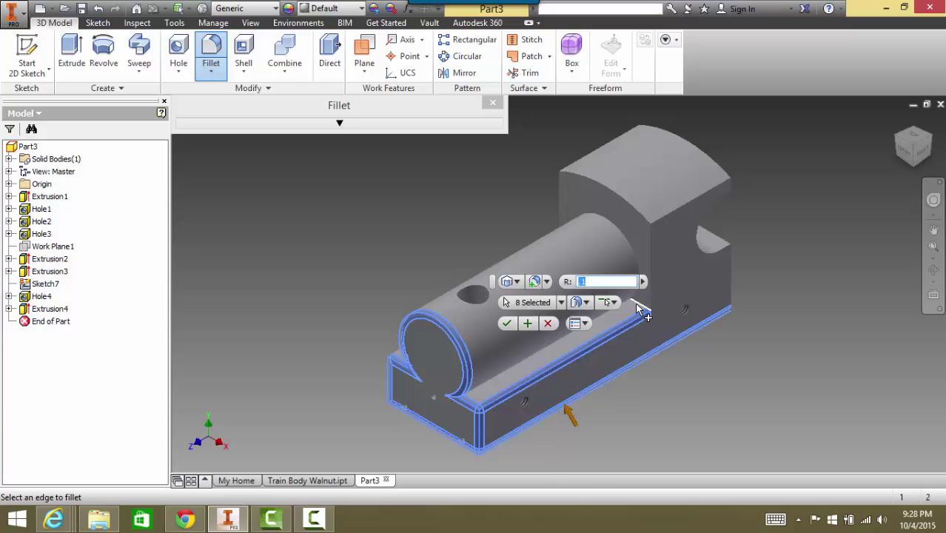
left_click(507, 369)
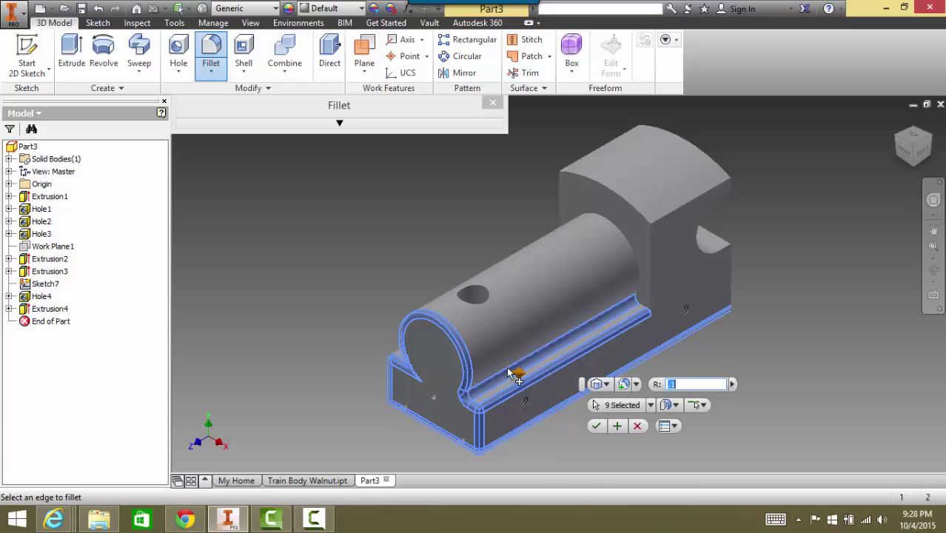